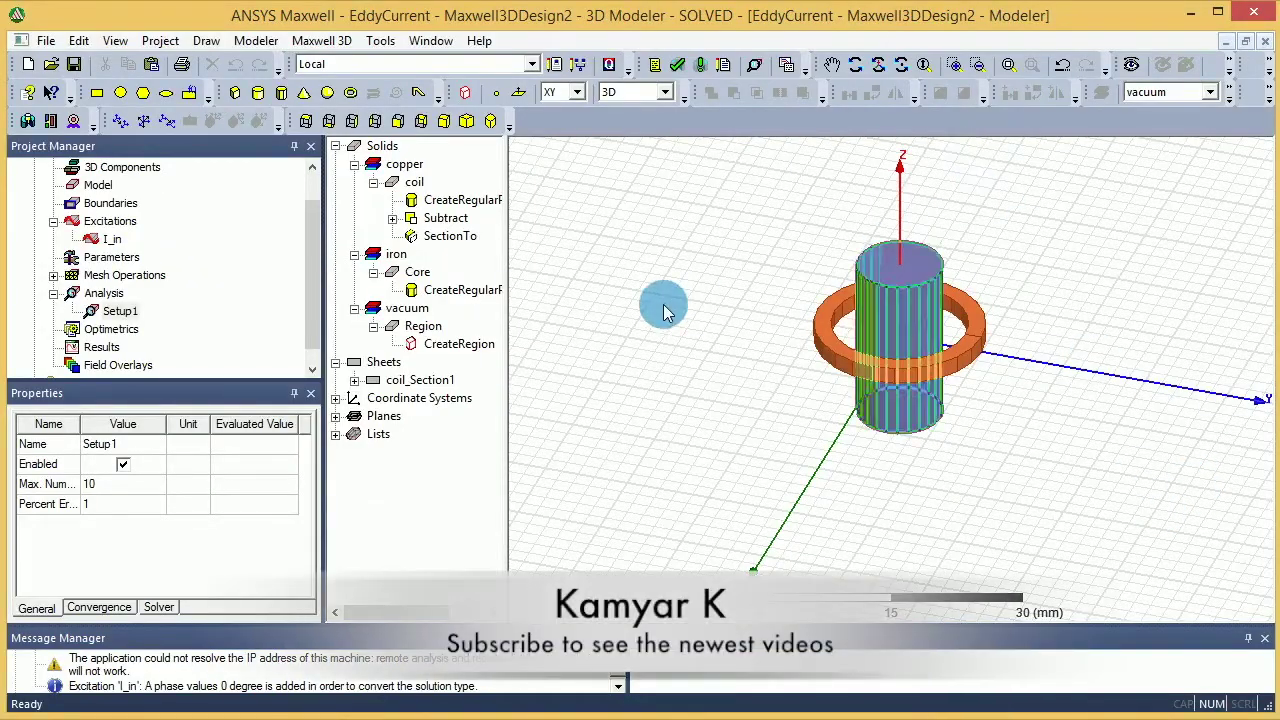
- Open Setup1's convergence results and plot Delta Energy against pass
{"action": "right_click", "coordinate": [122, 312]}
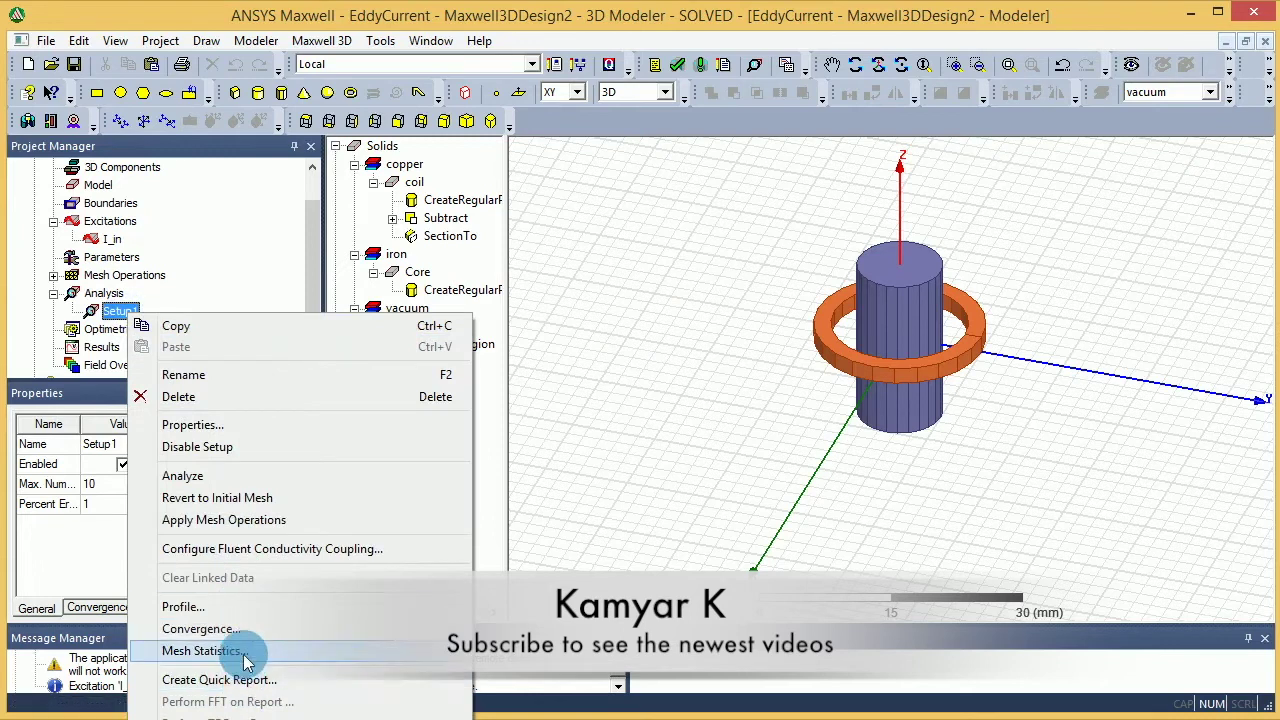
{"action": "left_click", "coordinate": [240, 629]}
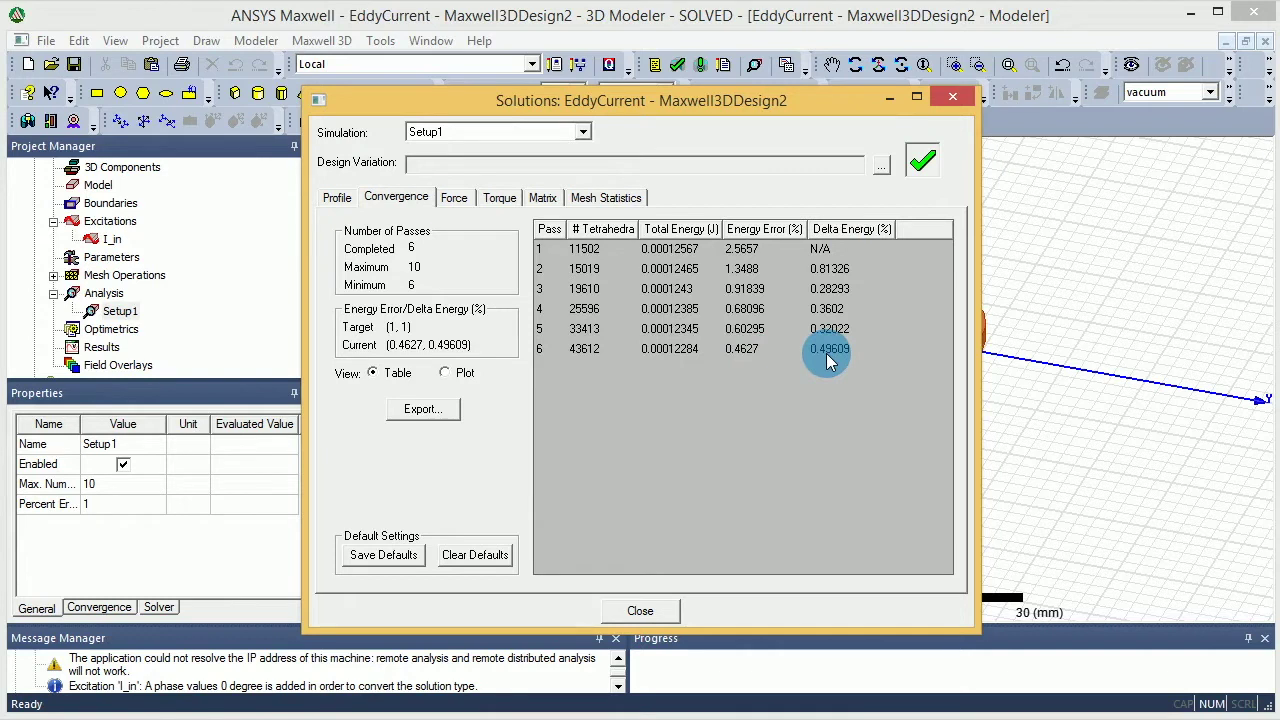
{"action": "left_click", "coordinate": [464, 372]}
{"action": "left_click", "coordinate": [452, 422]}
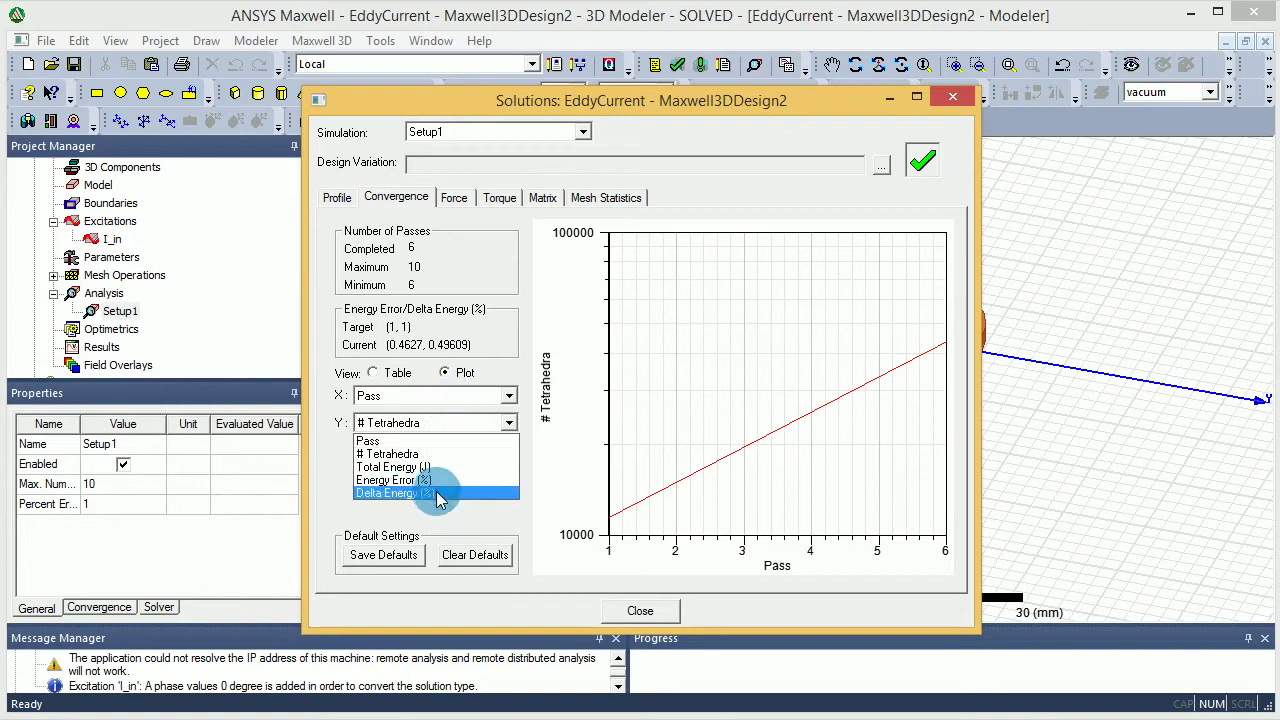
{"action": "left_click", "coordinate": [452, 493]}
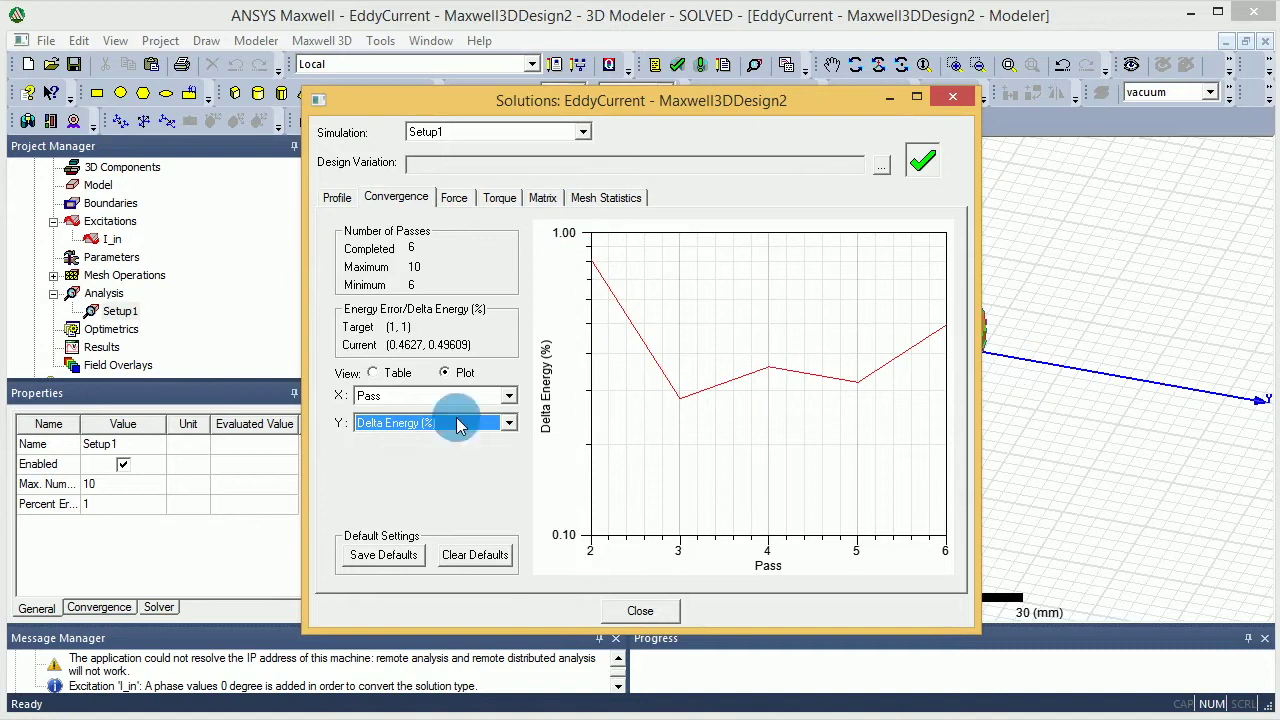
- Plot Energy Error, check the force results, then select the coil ring in the model
{"action": "left_click", "coordinate": [436, 423]}
{"action": "left_click", "coordinate": [444, 479]}
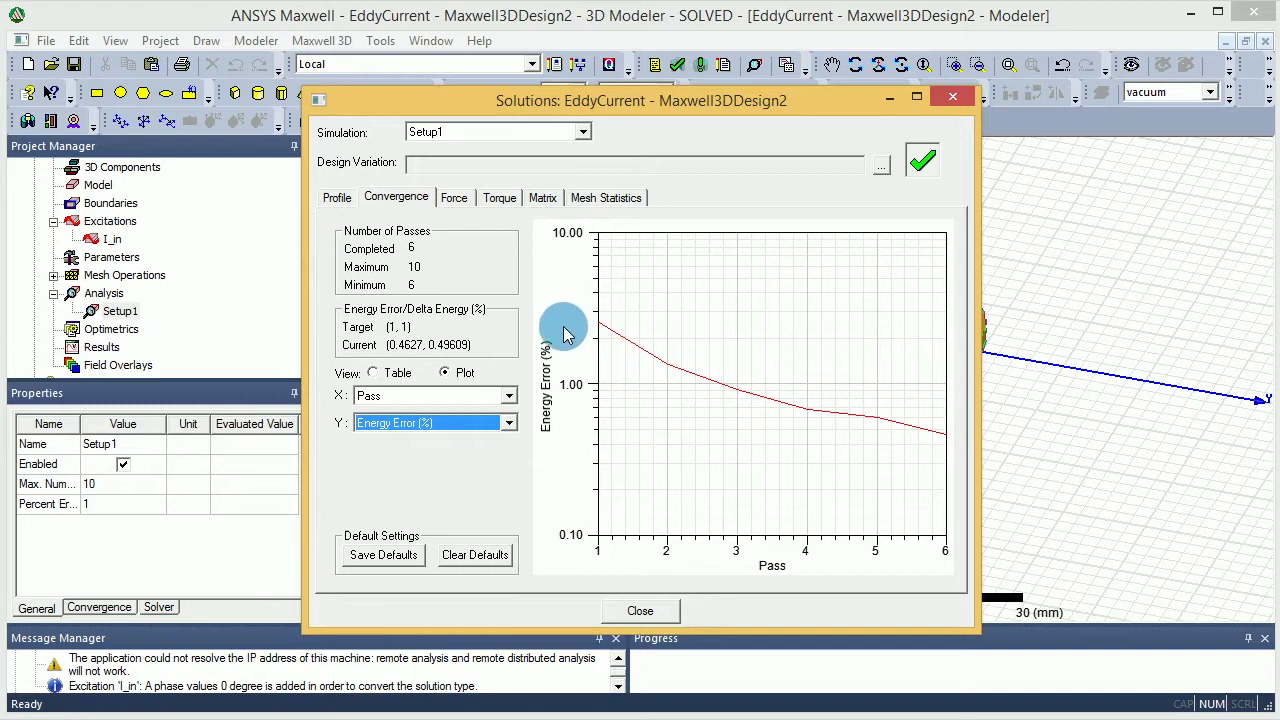
{"action": "left_click", "coordinate": [456, 197]}
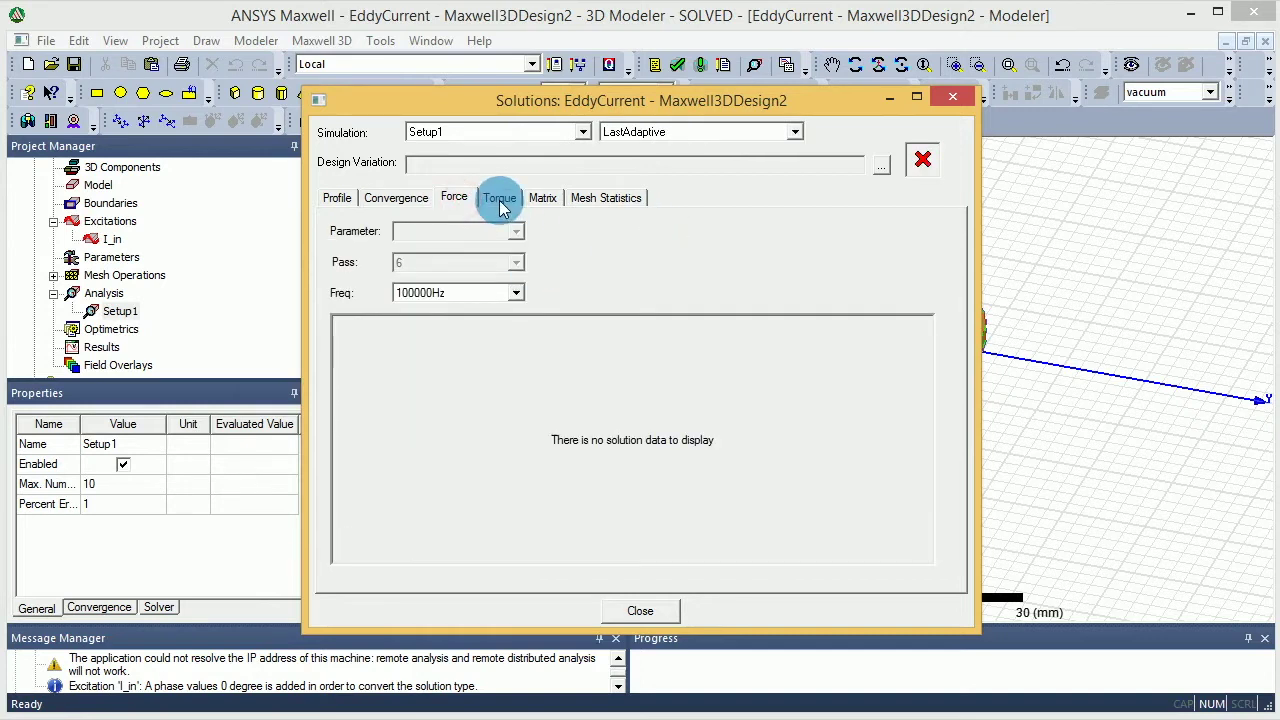
{"action": "left_click", "coordinate": [658, 612]}
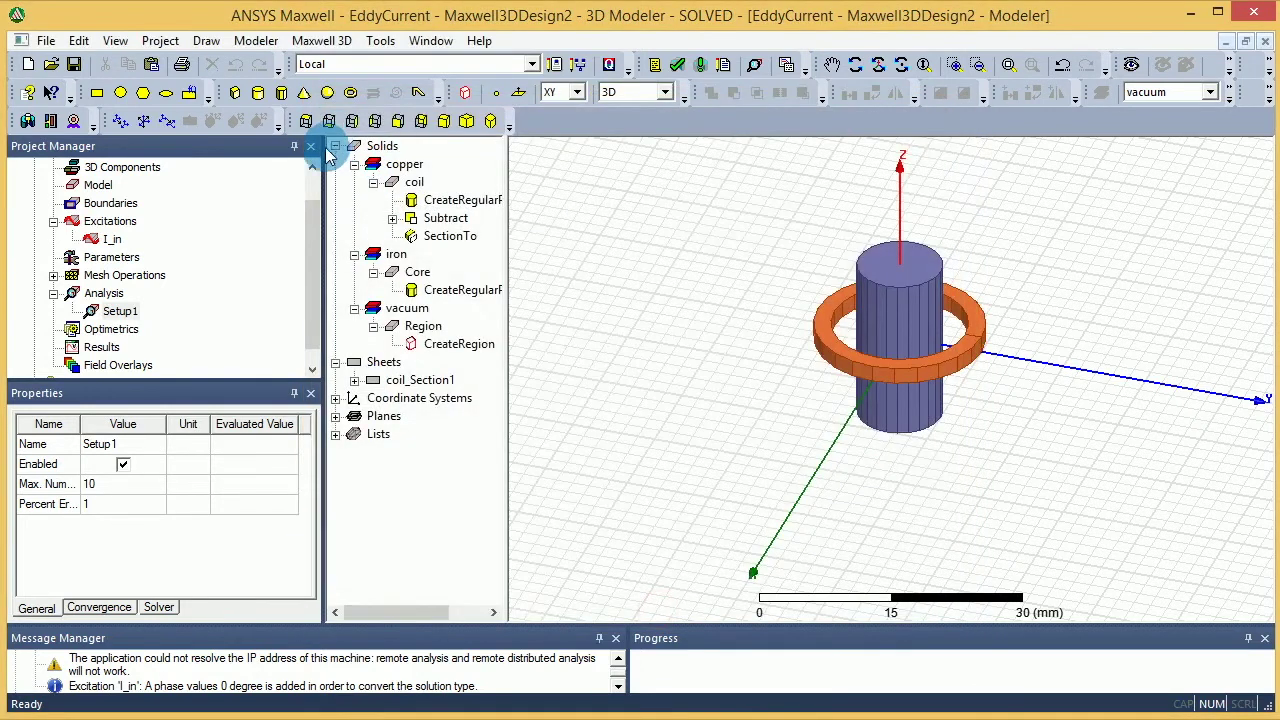
{"action": "left_click_drag", "start_coordinate": [308, 256], "coordinate": [314, 229]}
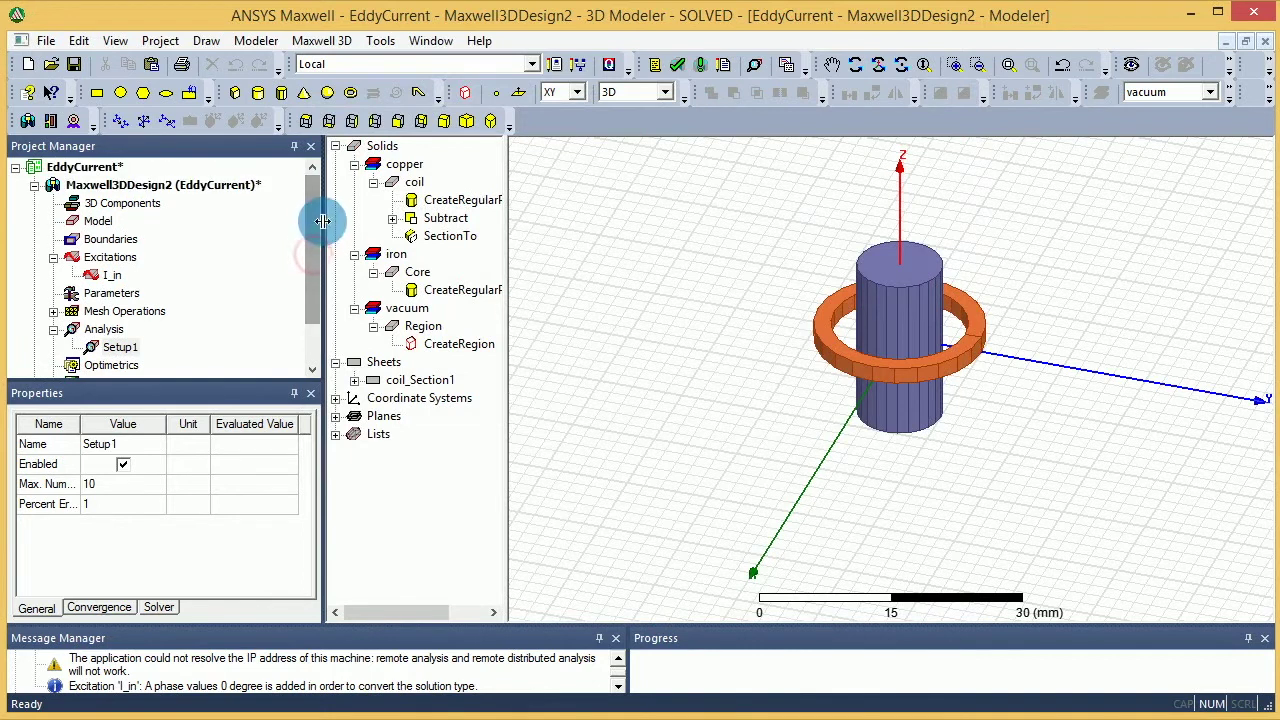
{"action": "left_click", "coordinate": [1043, 271]}
{"action": "left_click", "coordinate": [968, 342]}
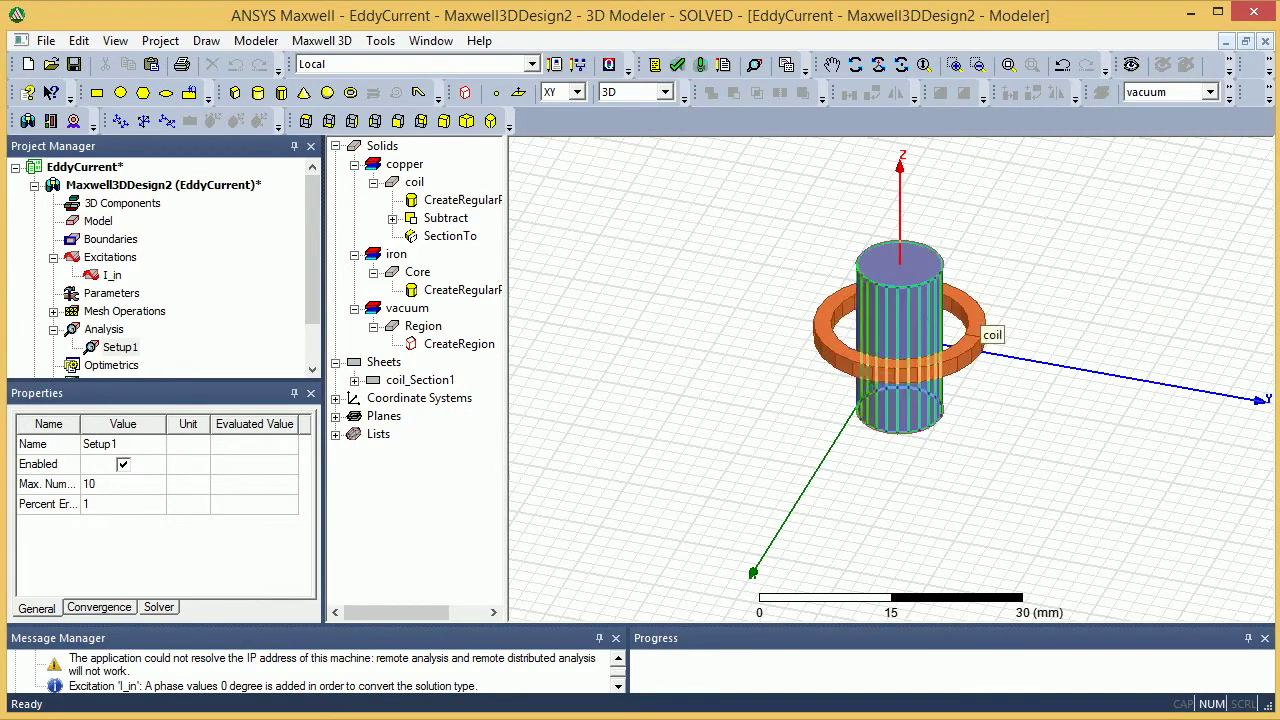
- Assign a Matrix parameter including the I_in source, with Turns set to 1
{"action": "right_click", "coordinate": [92, 292]}
{"action": "left_click", "coordinate": [178, 306]}
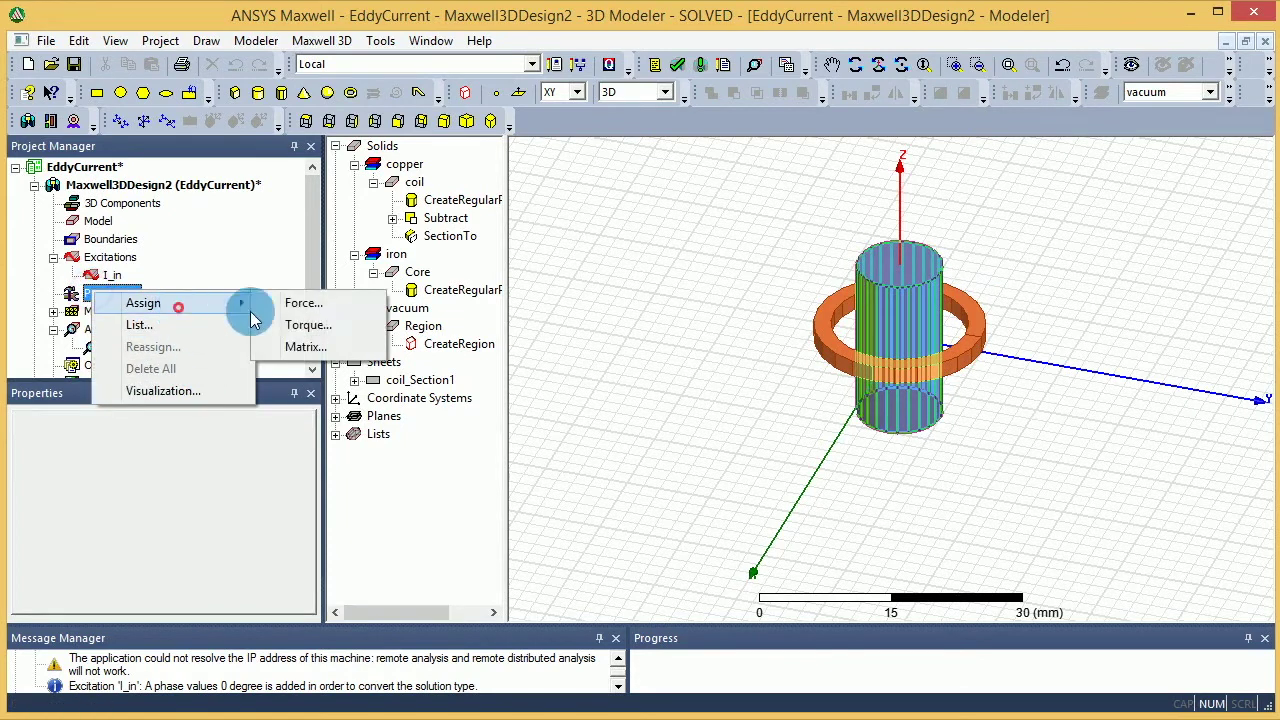
{"action": "left_click", "coordinate": [303, 347]}
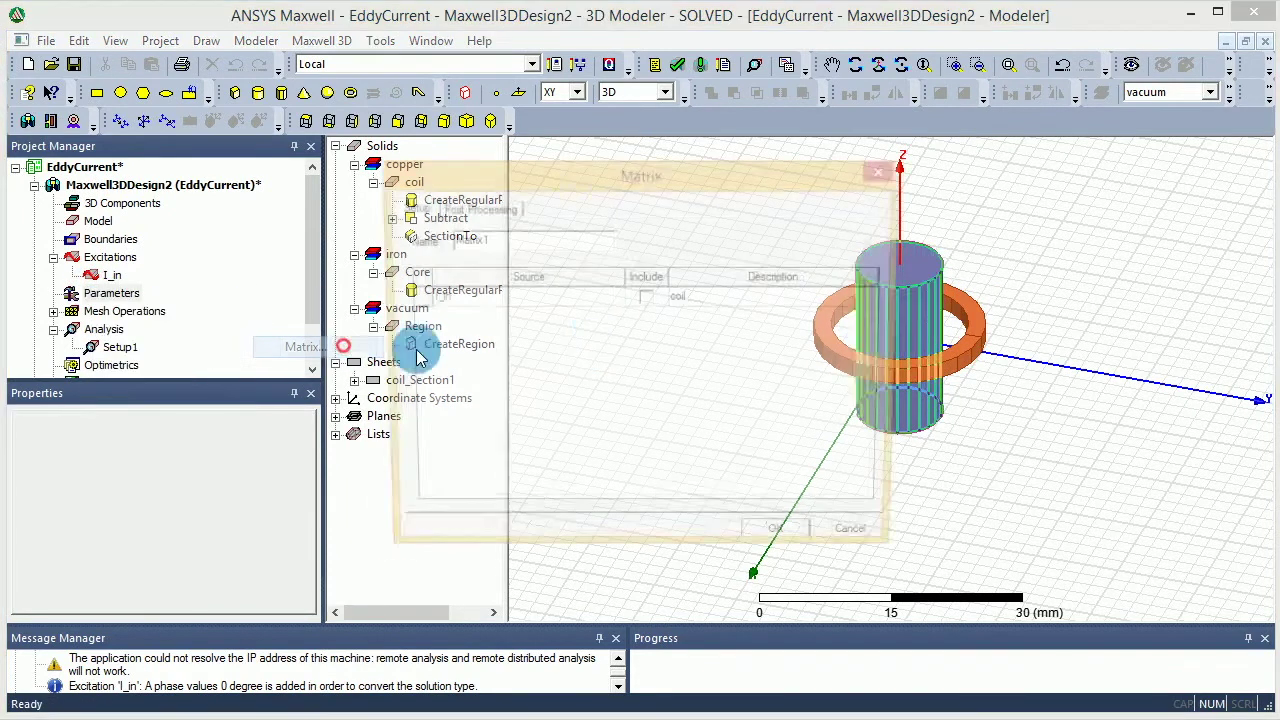
{"action": "left_click", "coordinate": [646, 297]}
{"action": "left_click", "coordinate": [470, 208]}
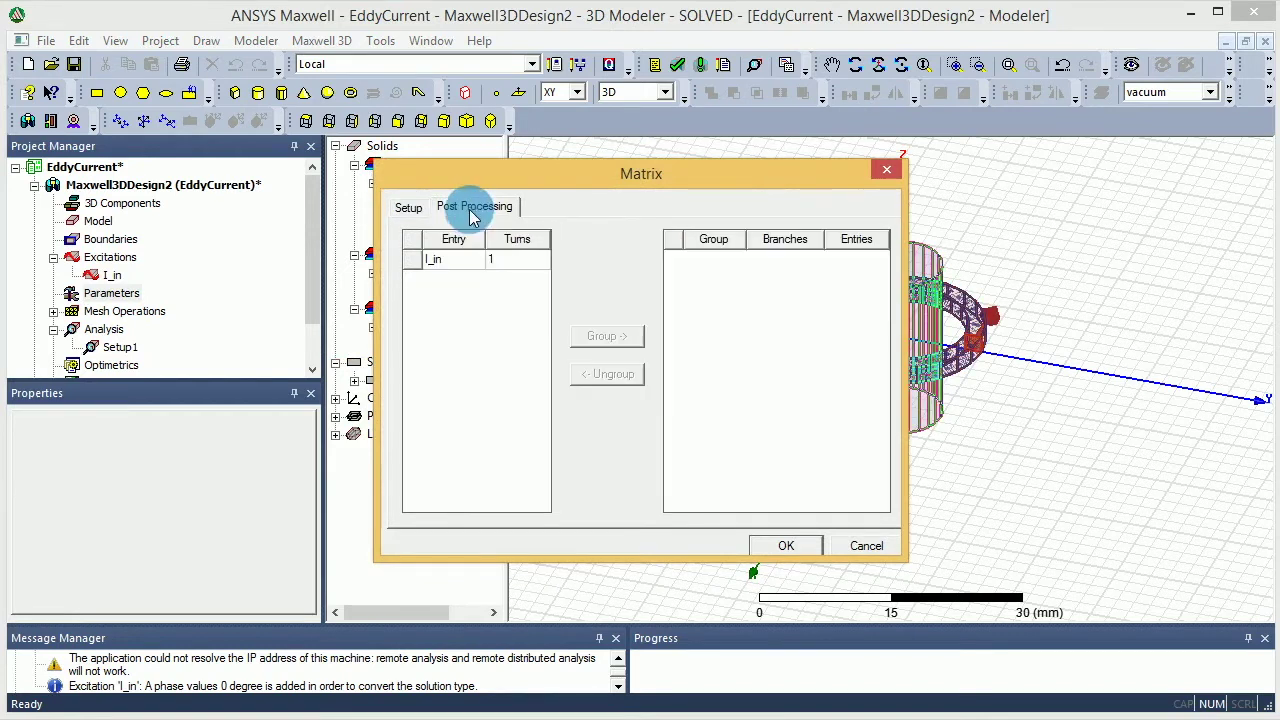
{"action": "left_click", "coordinate": [510, 259]}
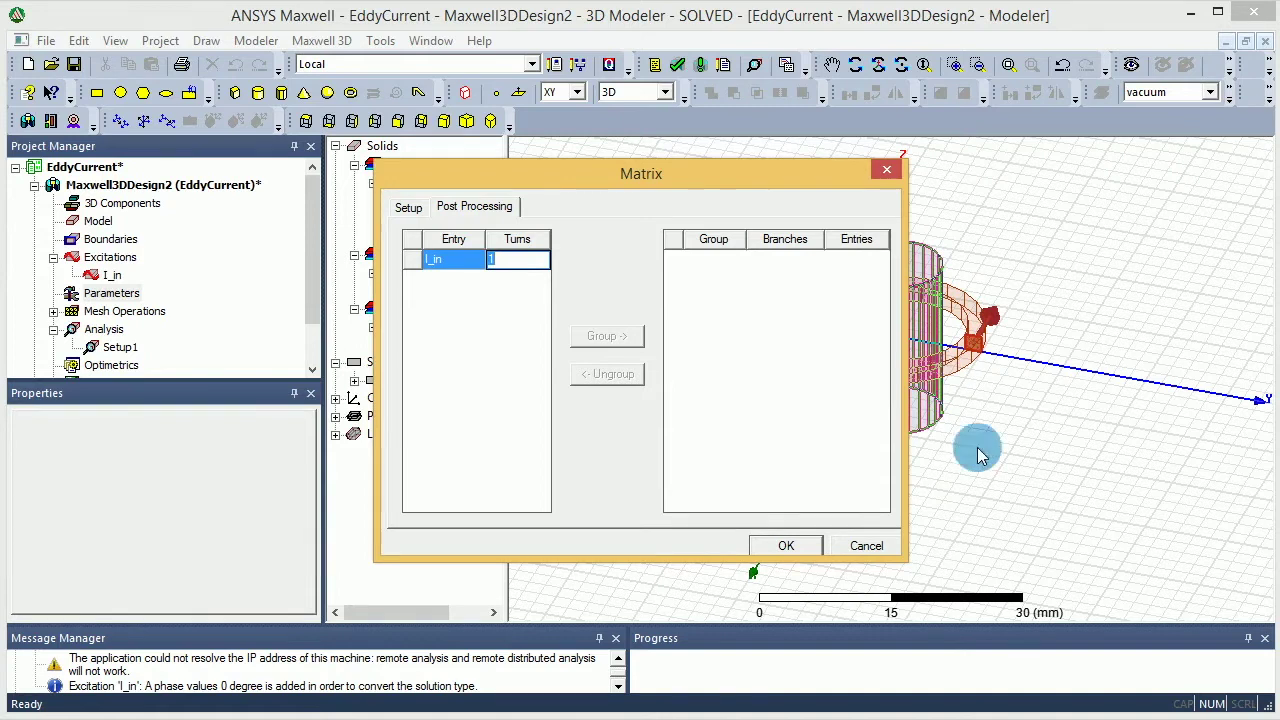
{"action": "left_click", "coordinate": [788, 545]}
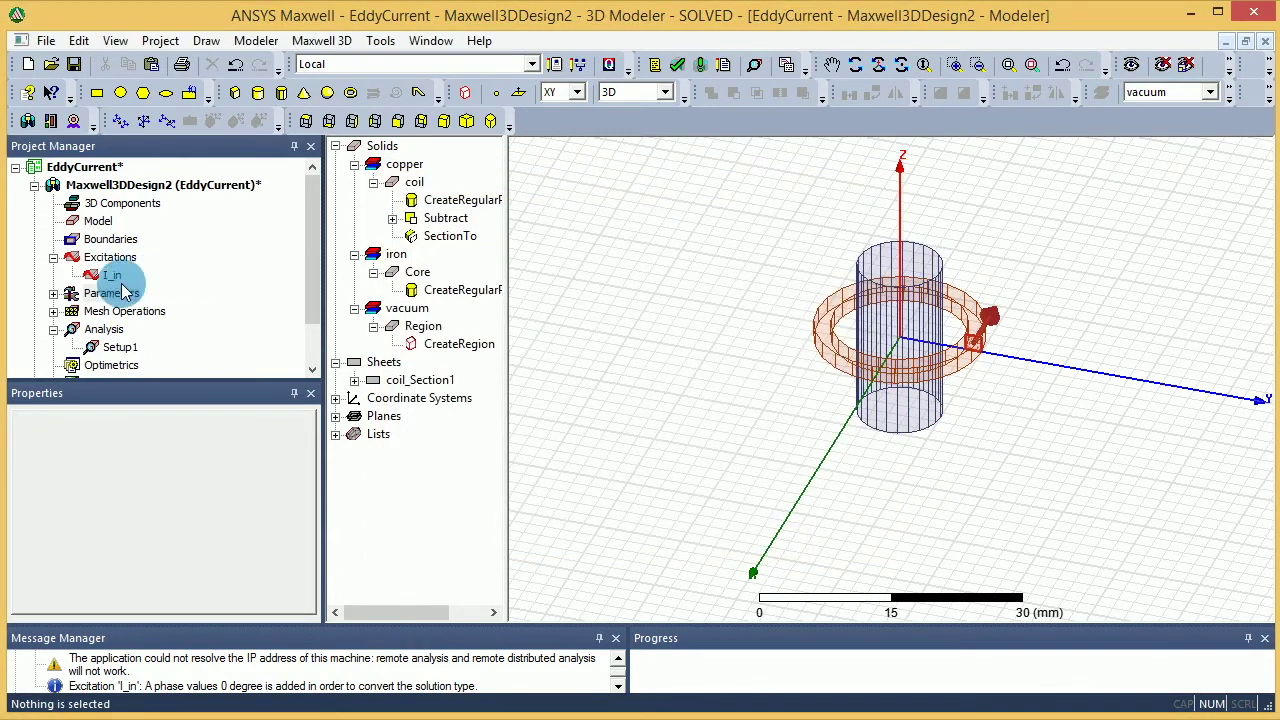
- Clear the selection and start Draw line from the toolbar's overflow drawing options
{"action": "left_click", "coordinate": [735, 228]}
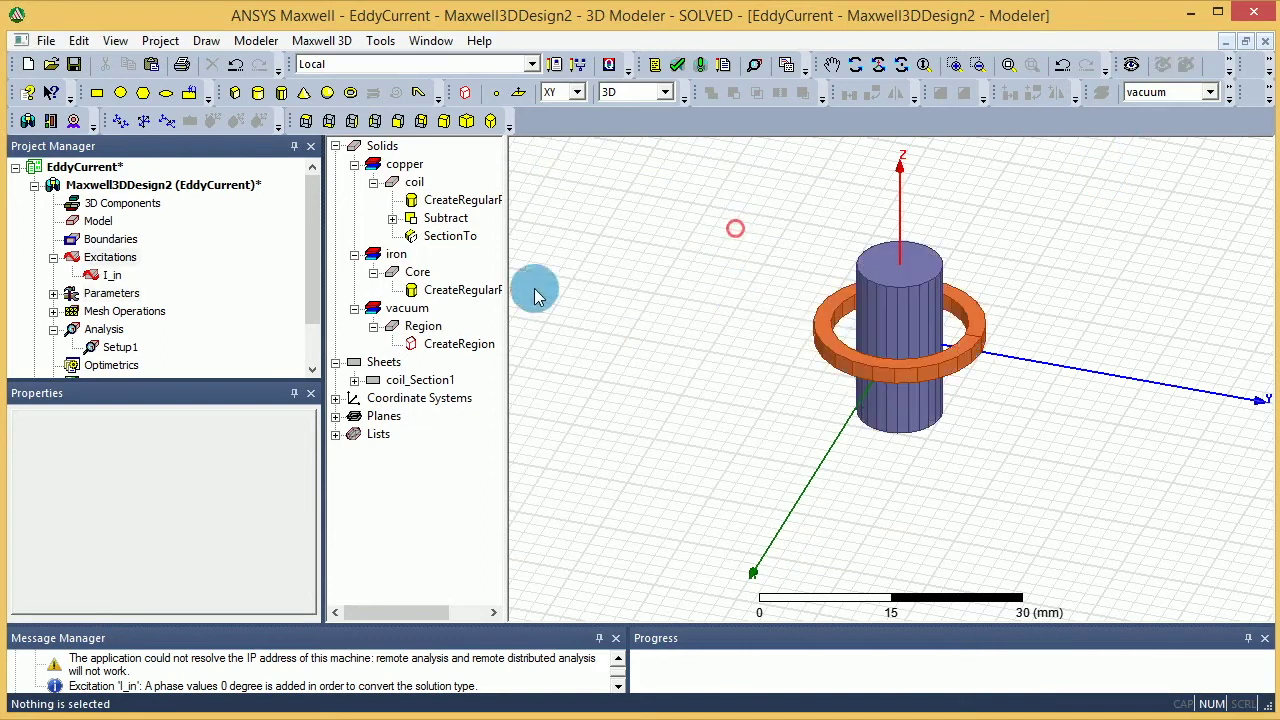
{"action": "left_click", "coordinate": [211, 98]}
{"action": "left_click", "coordinate": [212, 97]}
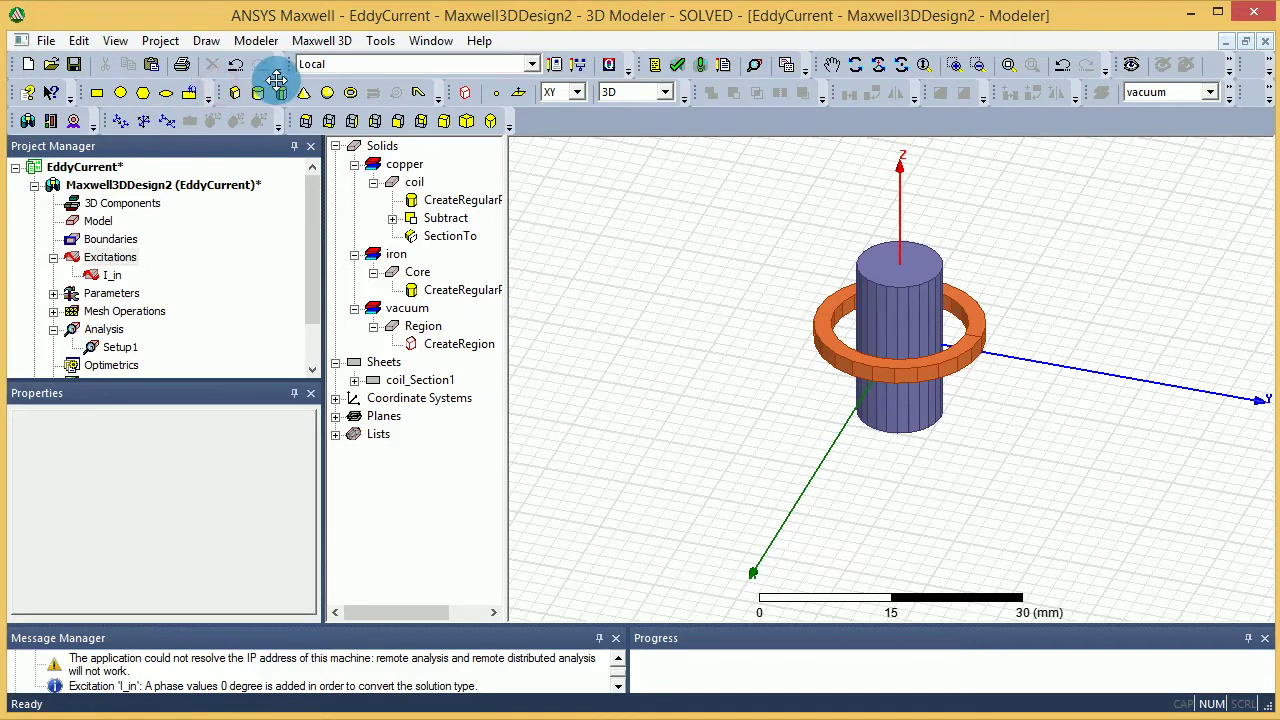
{"action": "left_click", "coordinate": [1268, 95]}
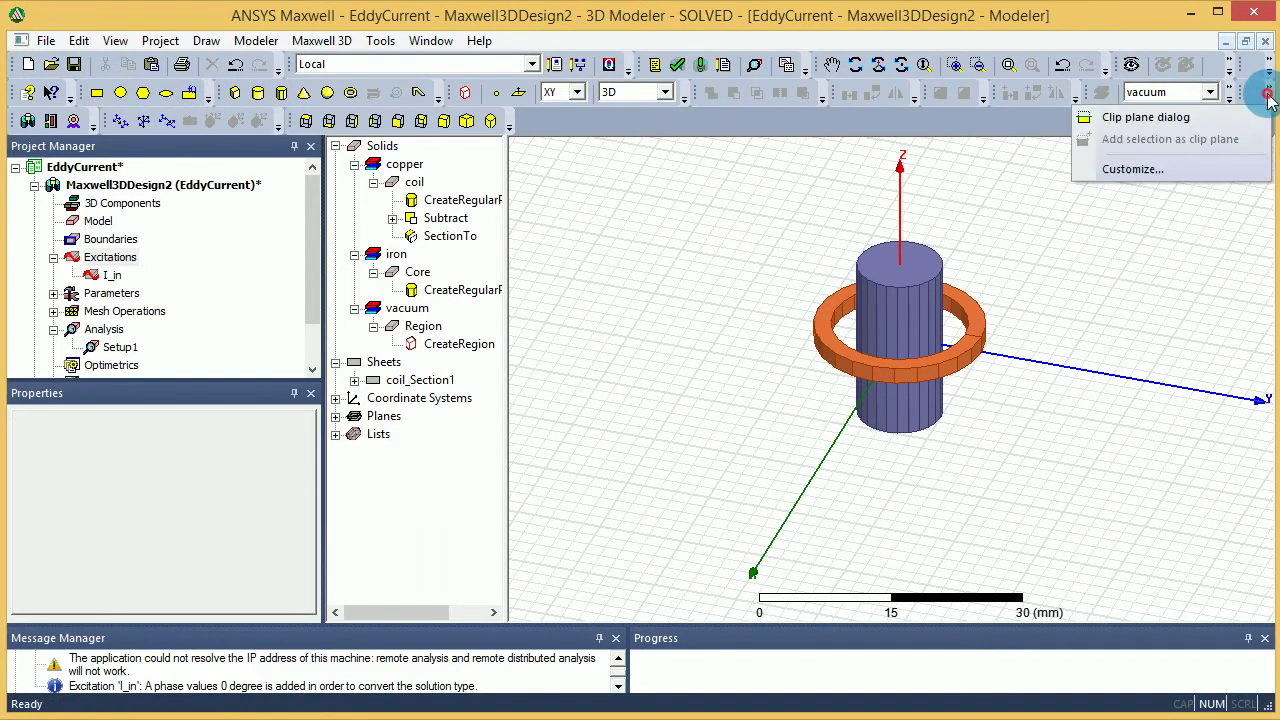
{"action": "left_click", "coordinate": [1268, 72]}
{"action": "left_click", "coordinate": [1268, 70]}
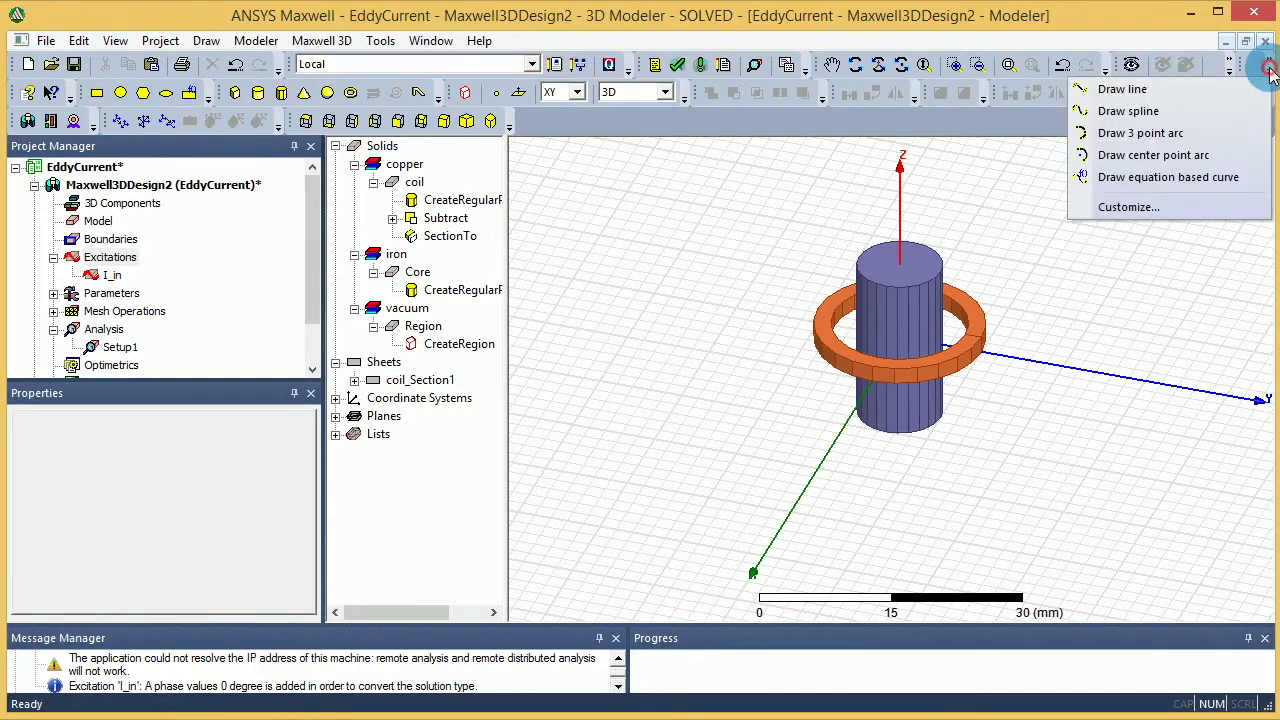
{"action": "left_click", "coordinate": [1269, 70]}
{"action": "left_click", "coordinate": [1269, 70]}
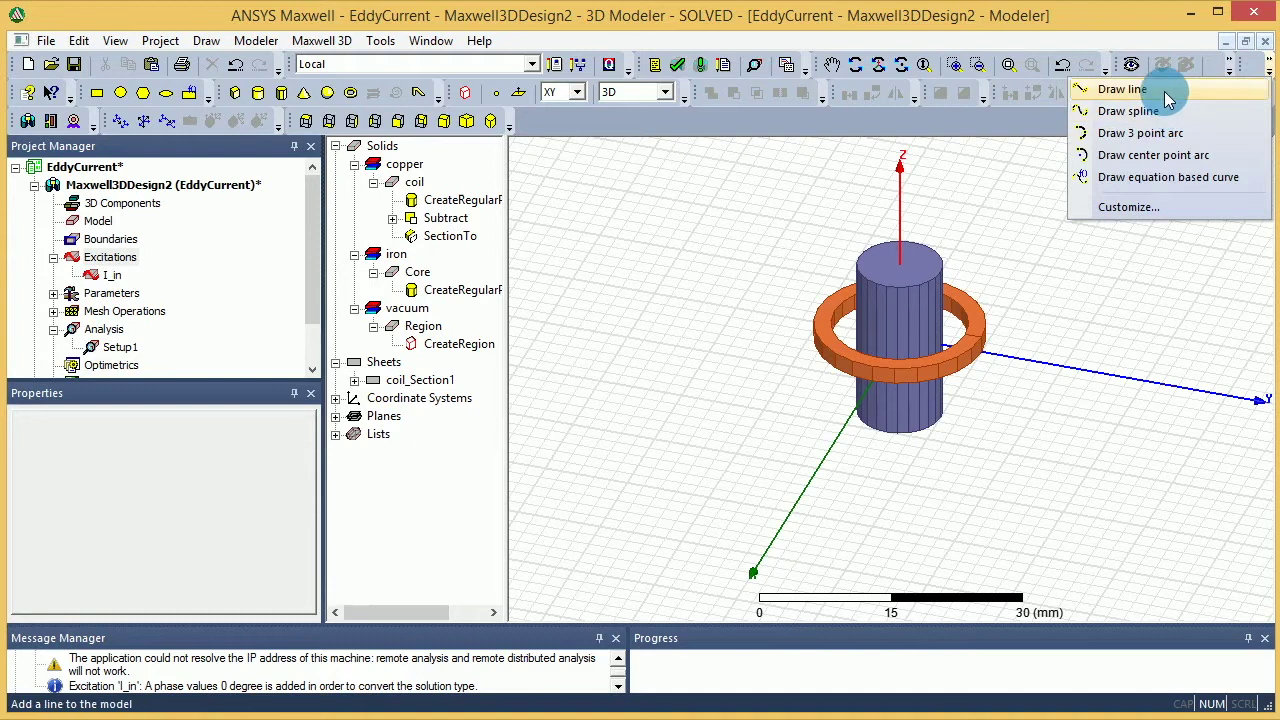
{"action": "left_click", "coordinate": [1122, 90]}
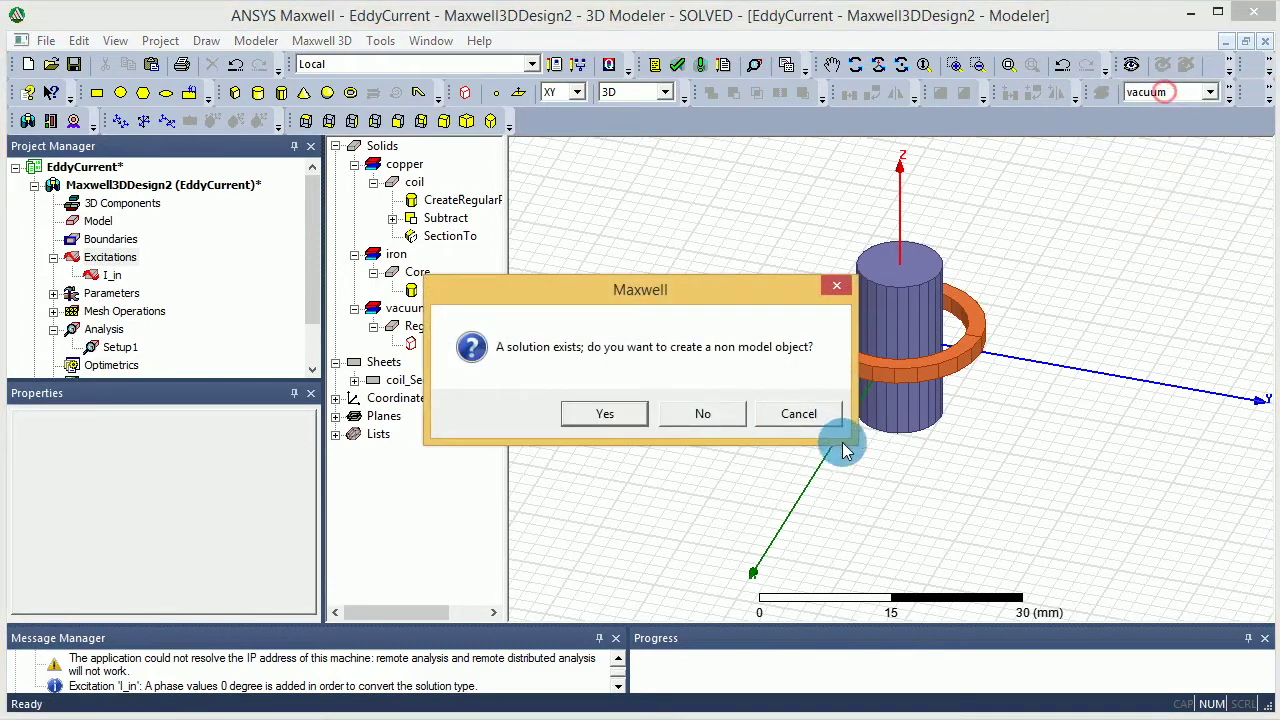
- Accept a non-model object and draw a line from (0,0,-10) to (0,0,10) face centres
{"action": "left_click", "coordinate": [605, 416]}
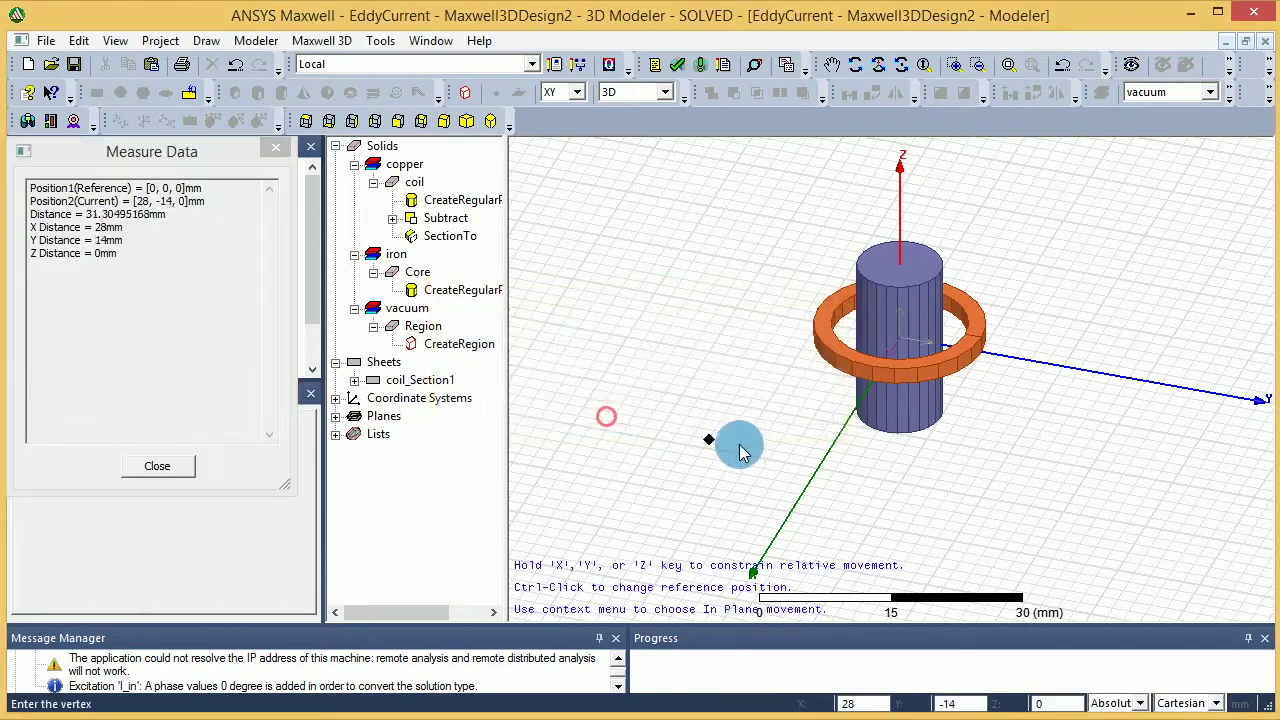
{"action": "scroll", "coordinate": [898, 416], "scroll_direction": "up", "scroll_amount": 5}
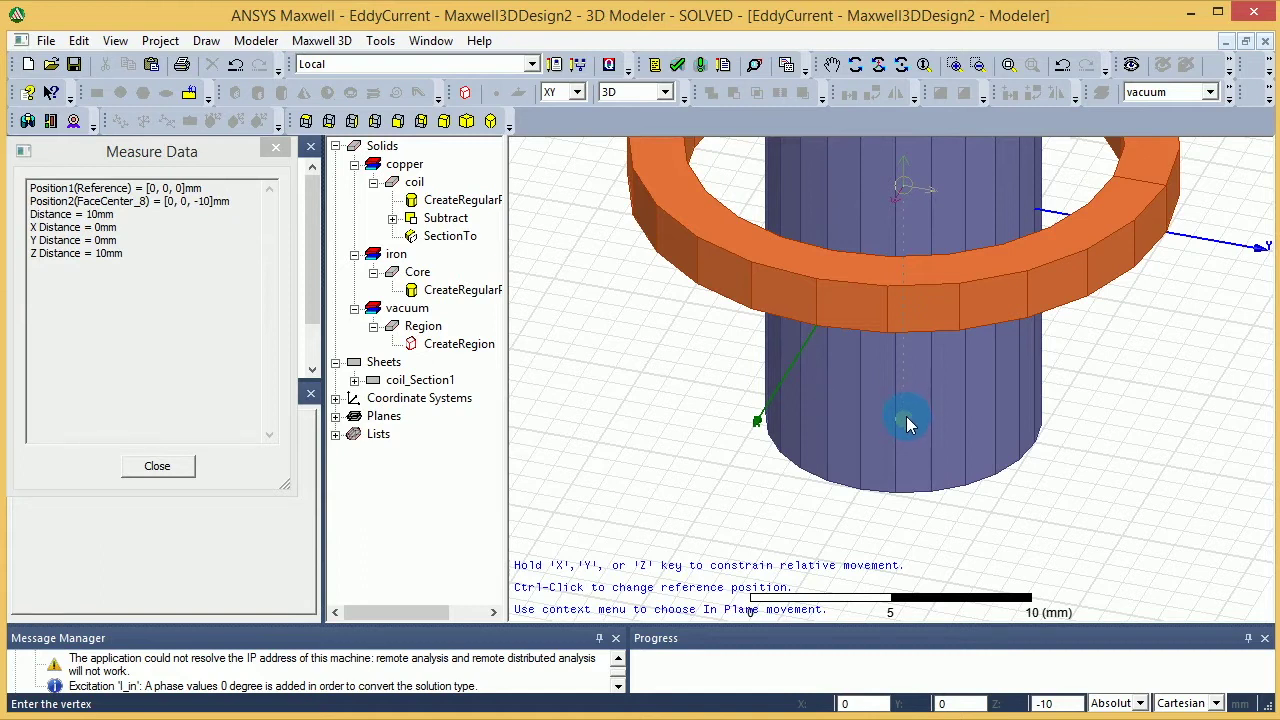
{"action": "left_click", "coordinate": [906, 416], "text": "ctrl"}
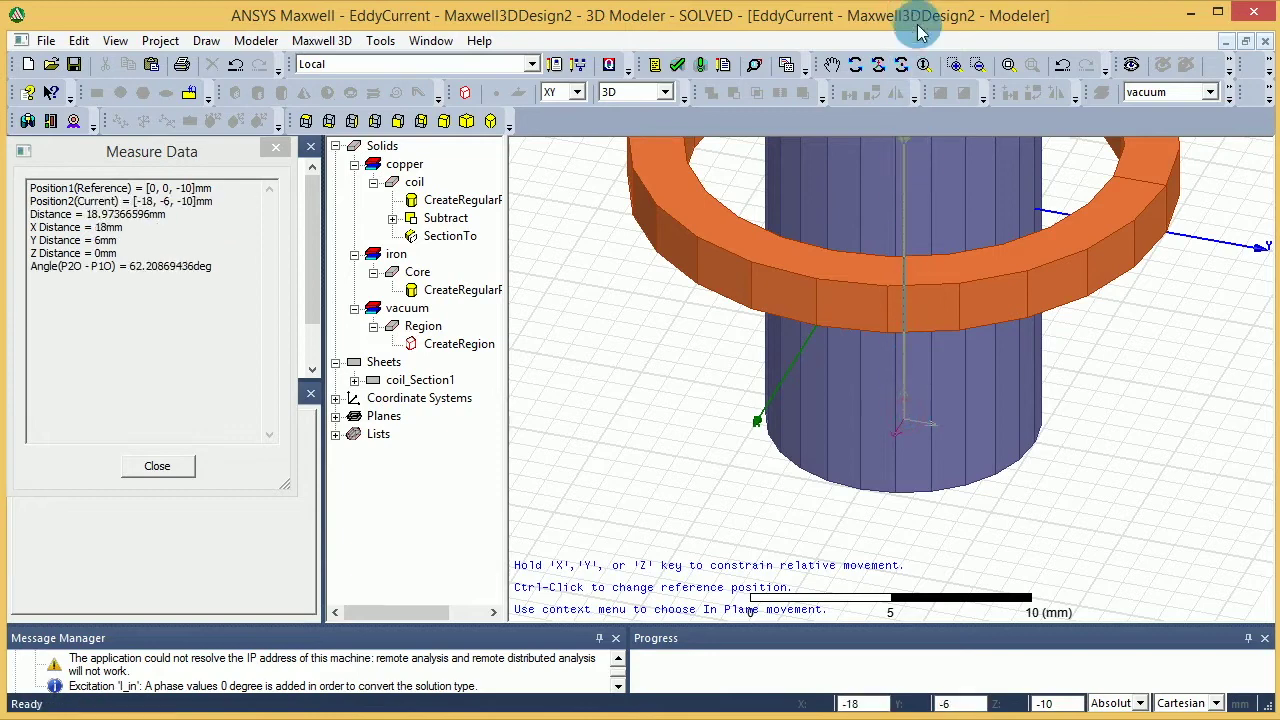
{"action": "scroll", "coordinate": [943, 207], "scroll_direction": "down", "scroll_amount": 1}
{"action": "scroll", "coordinate": [906, 244], "scroll_direction": "down", "scroll_amount": 8}
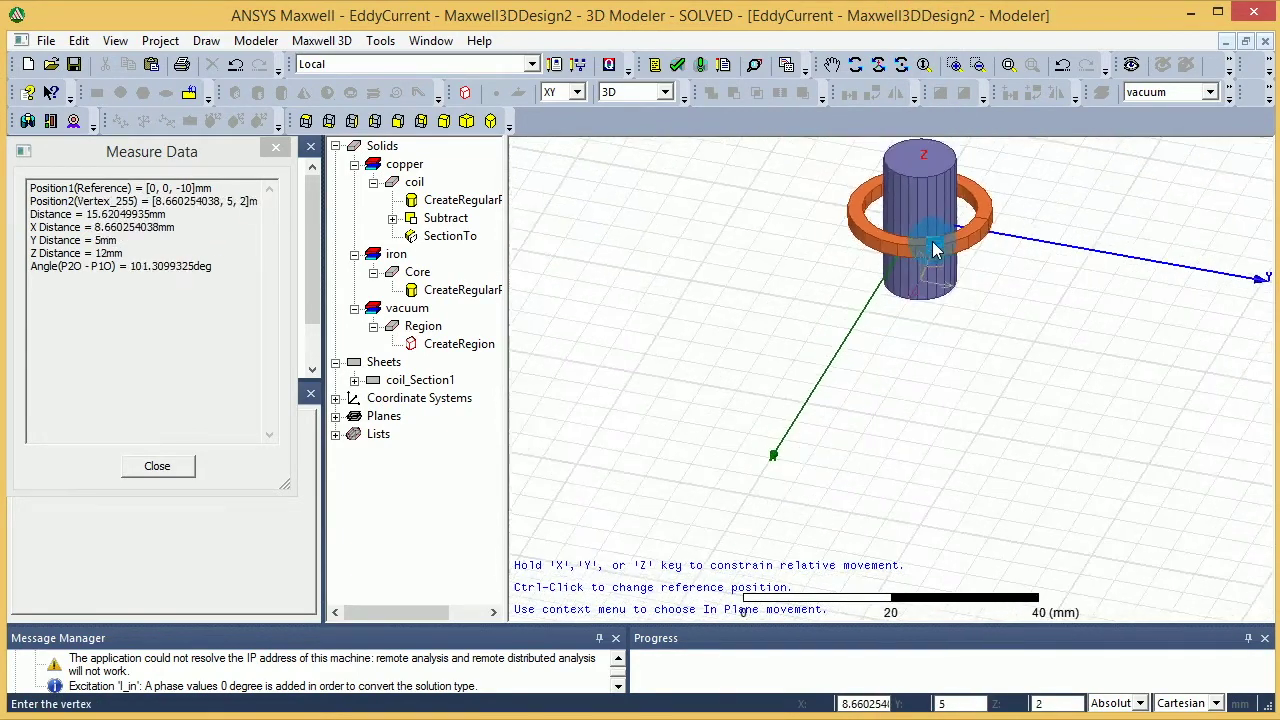
{"action": "scroll", "coordinate": [922, 157], "scroll_direction": "up", "scroll_amount": 8}
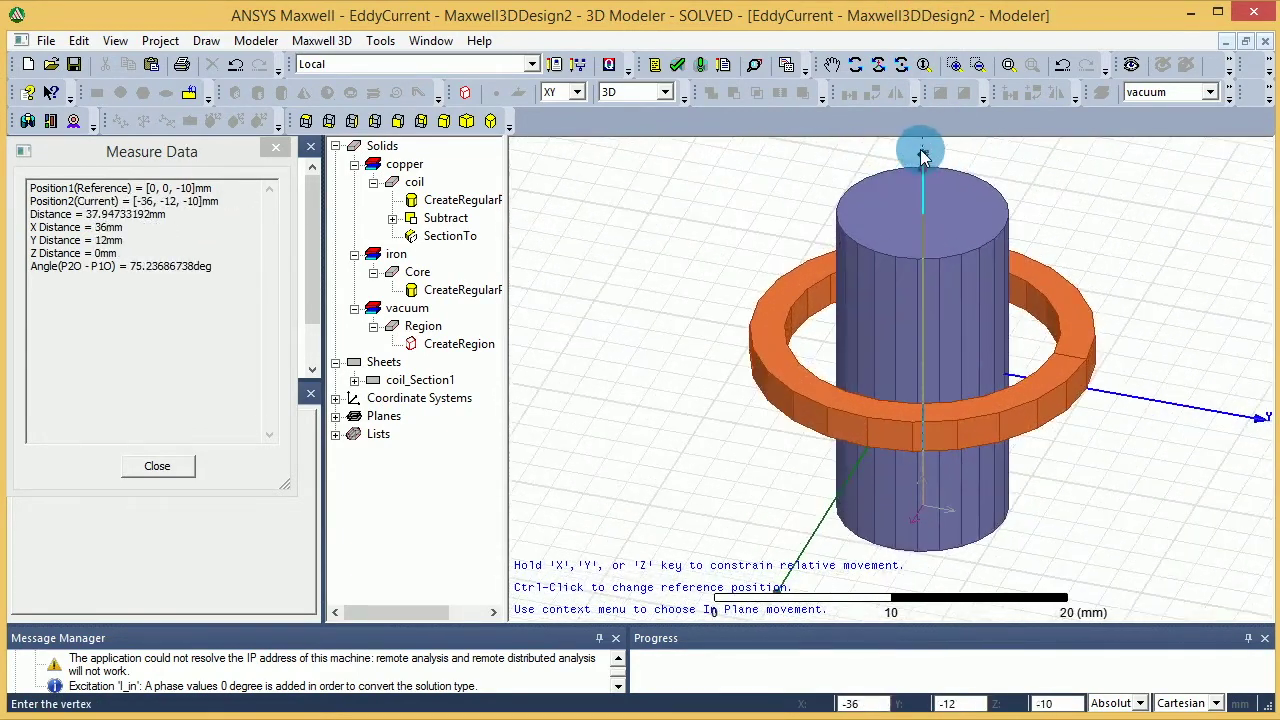
{"action": "scroll", "coordinate": [922, 157], "scroll_direction": "up", "scroll_amount": 1}
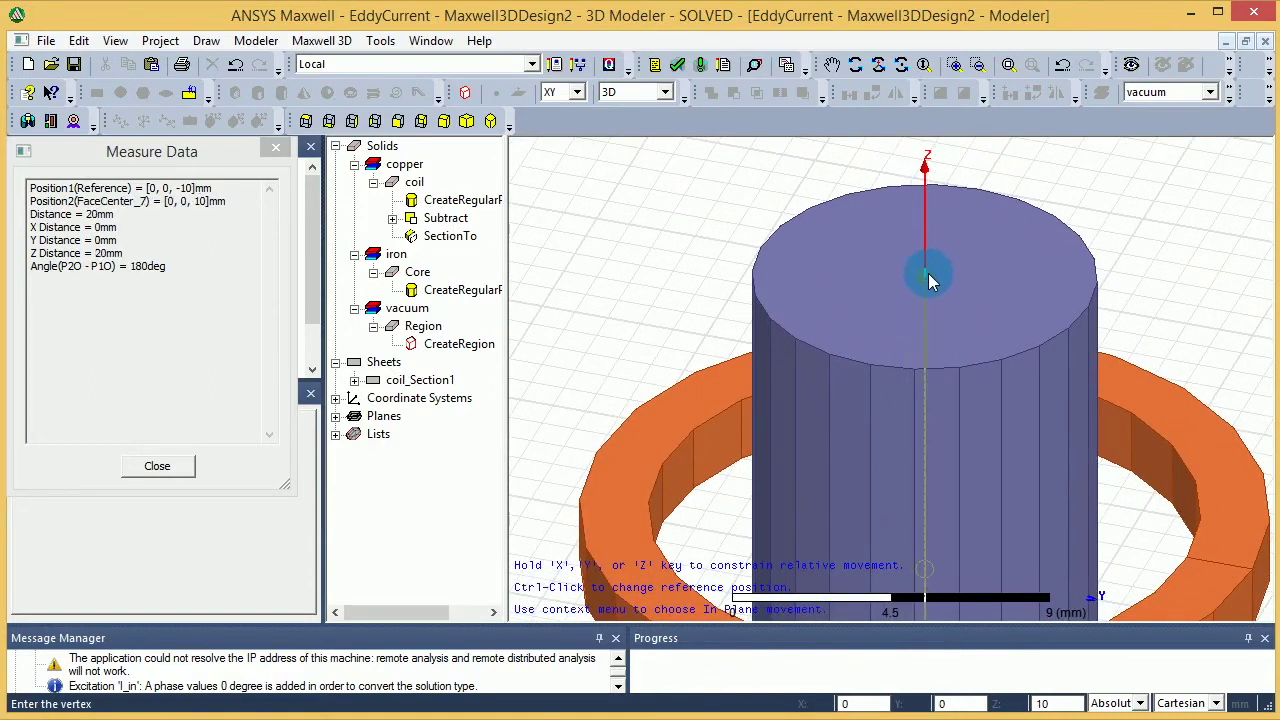
{"action": "left_click", "coordinate": [927, 273]}
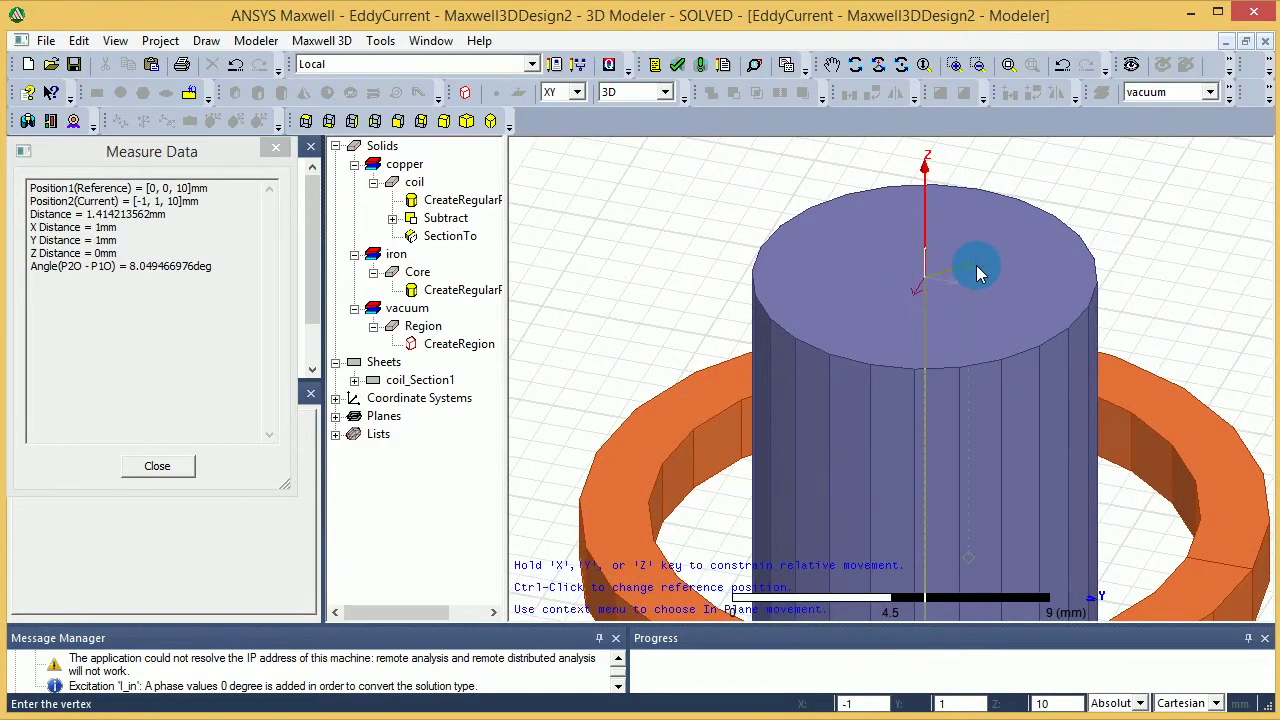
{"action": "right_click", "coordinate": [976, 265]}
{"action": "left_click", "coordinate": [995, 298]}
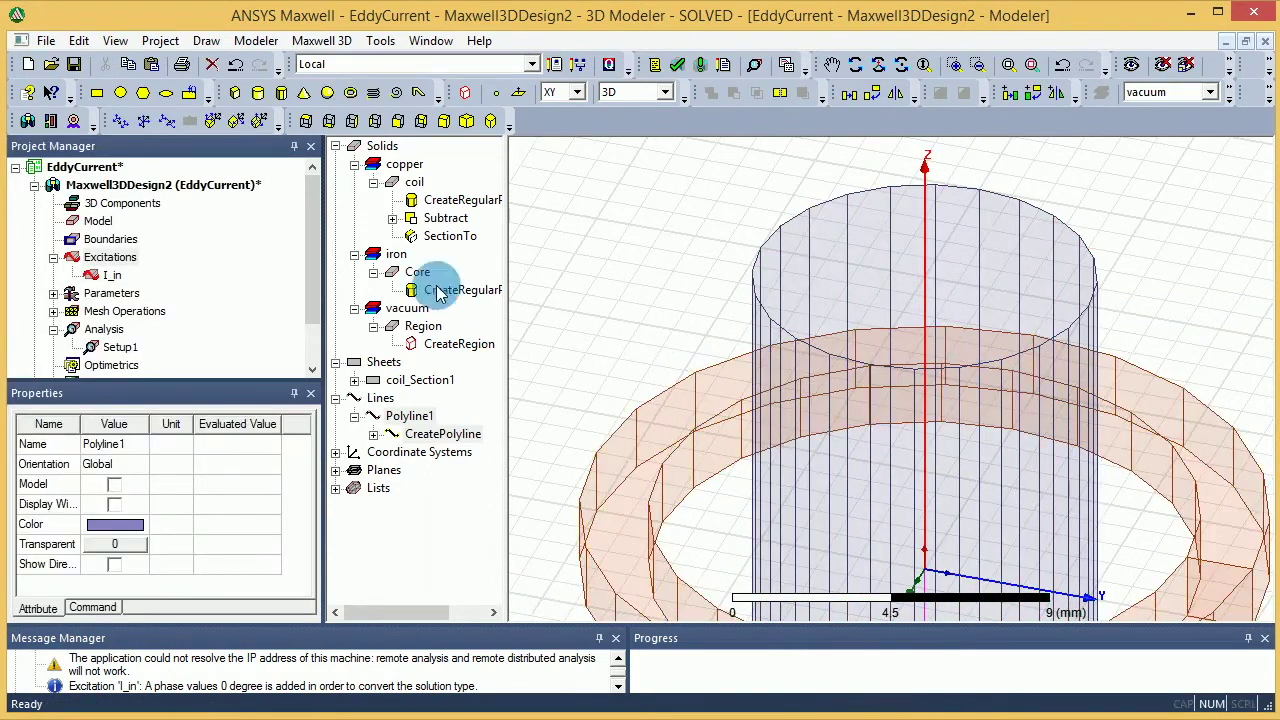
- Select Polyline1 under Lines and change its Name property to axis_line
{"action": "left_click", "coordinate": [410, 417]}
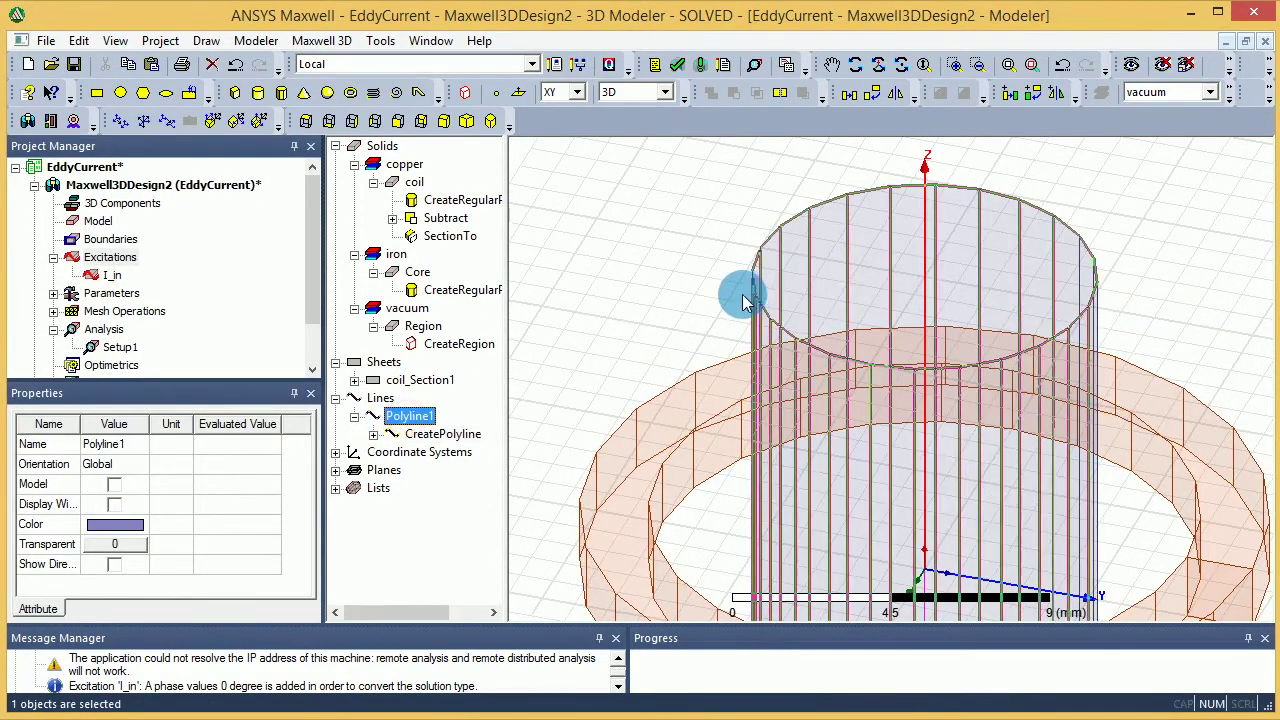
{"action": "left_click", "coordinate": [651, 331]}
{"action": "scroll", "coordinate": [648, 330], "scroll_direction": "down", "scroll_amount": 3}
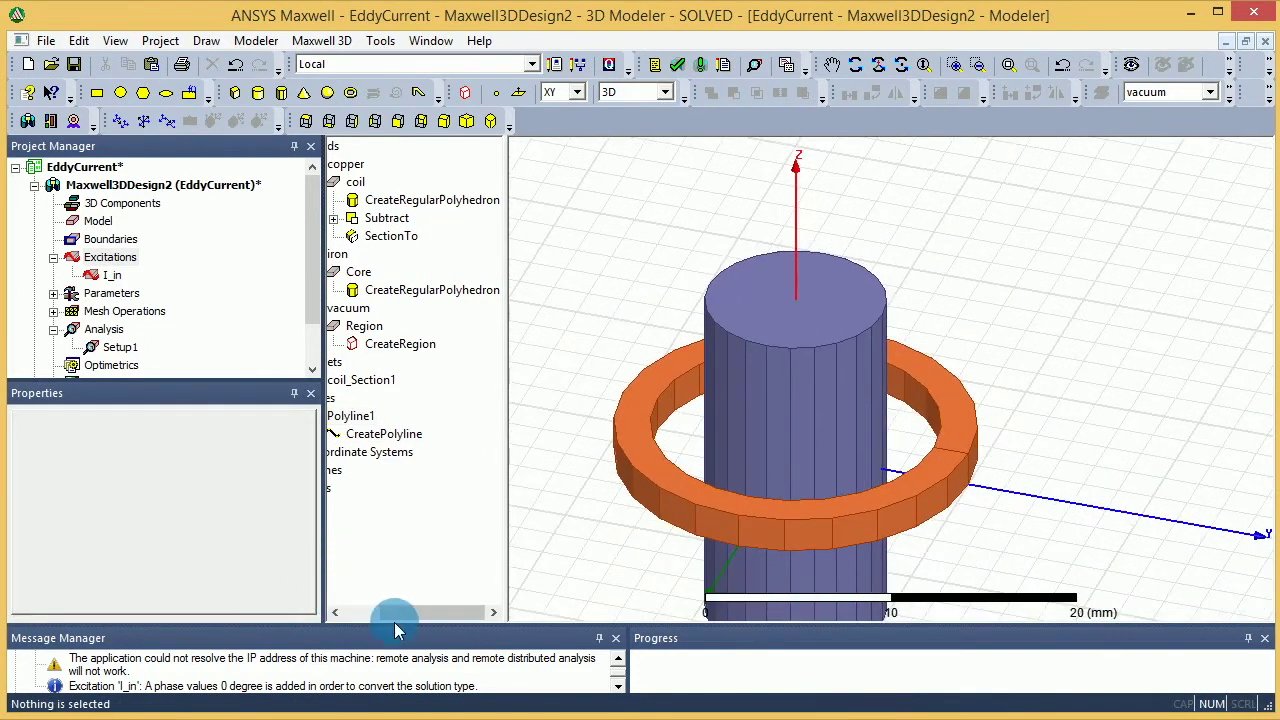
{"action": "left_click_drag", "start_coordinate": [400, 612], "coordinate": [366, 612]}
{"action": "left_click", "coordinate": [418, 418]}
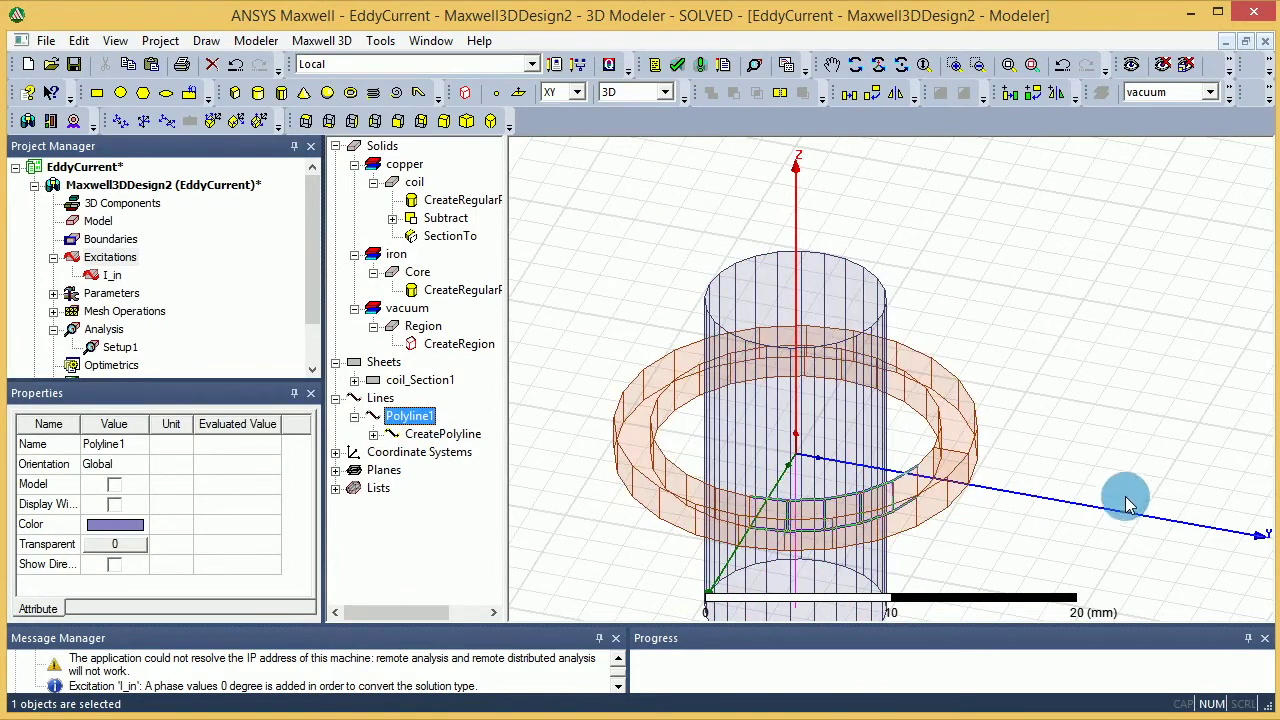
{"action": "left_click", "coordinate": [130, 446]}
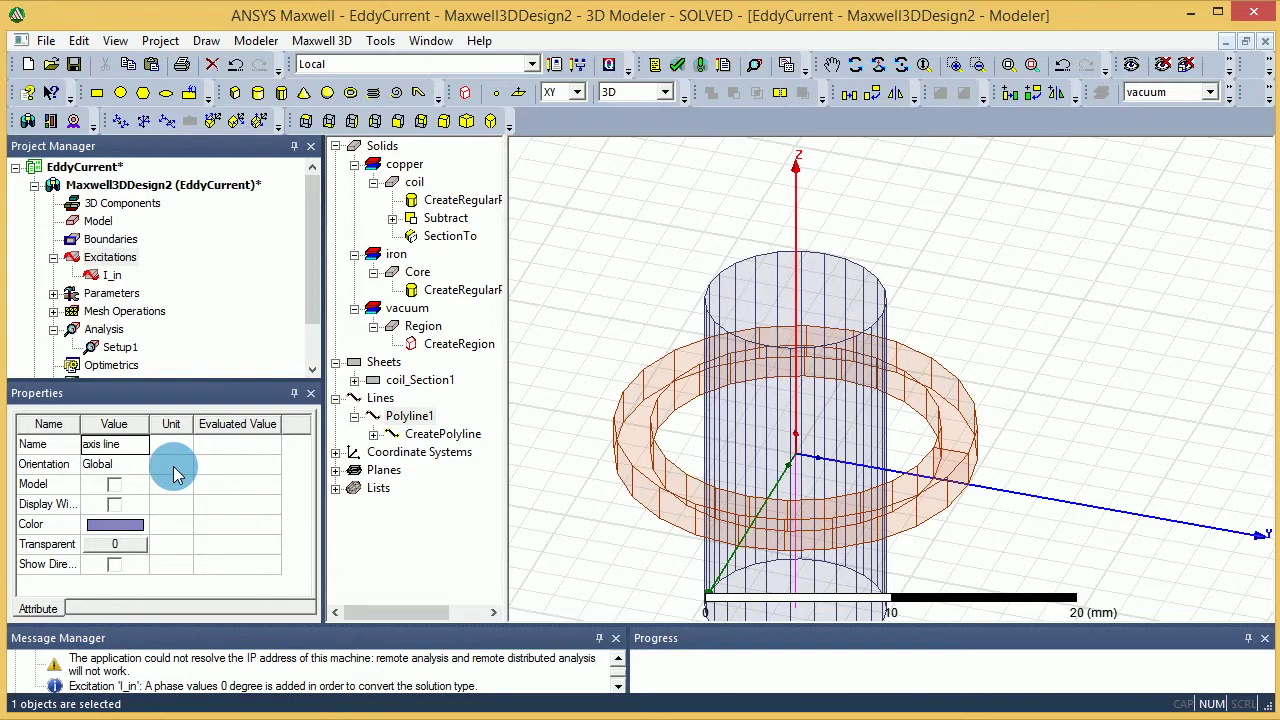
{"action": "left_click", "coordinate": [174, 474]}
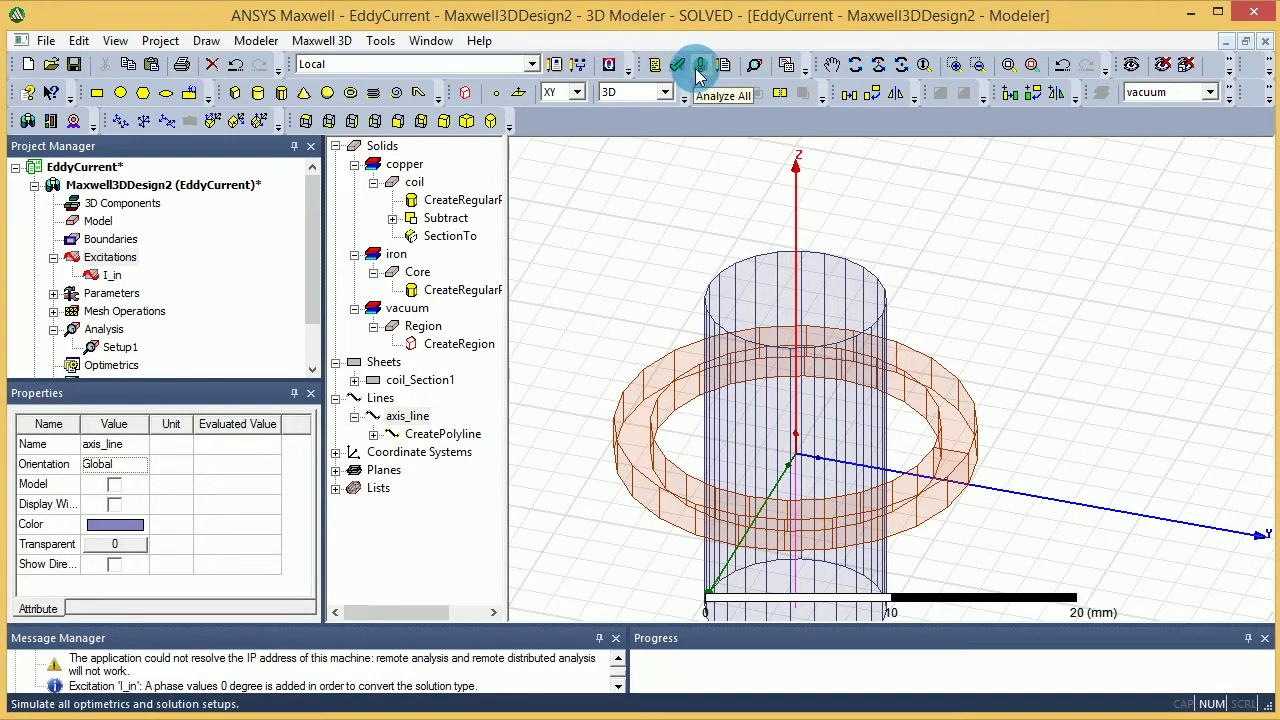
- Run Analyze All and enlarge the Message Manager and Progress panes to watch the solve
{"action": "left_click", "coordinate": [611, 275]}
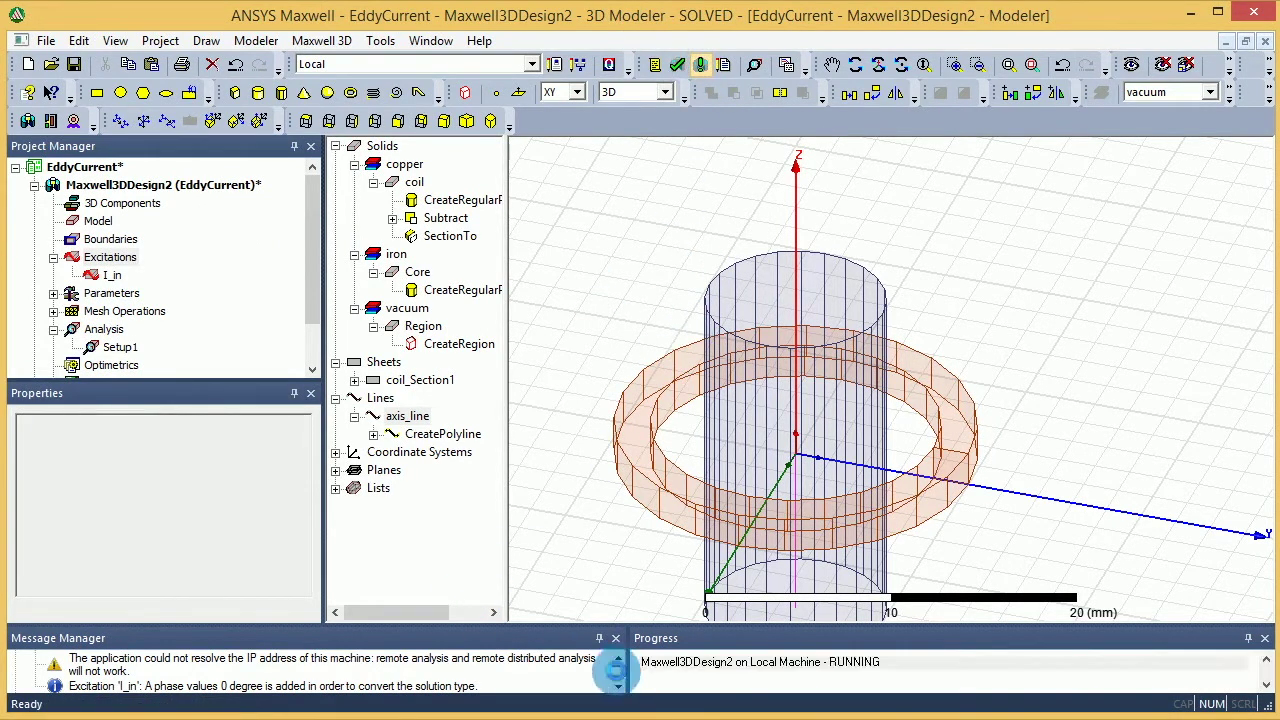
{"action": "left_click_drag", "start_coordinate": [560, 617], "coordinate": [563, 572]}
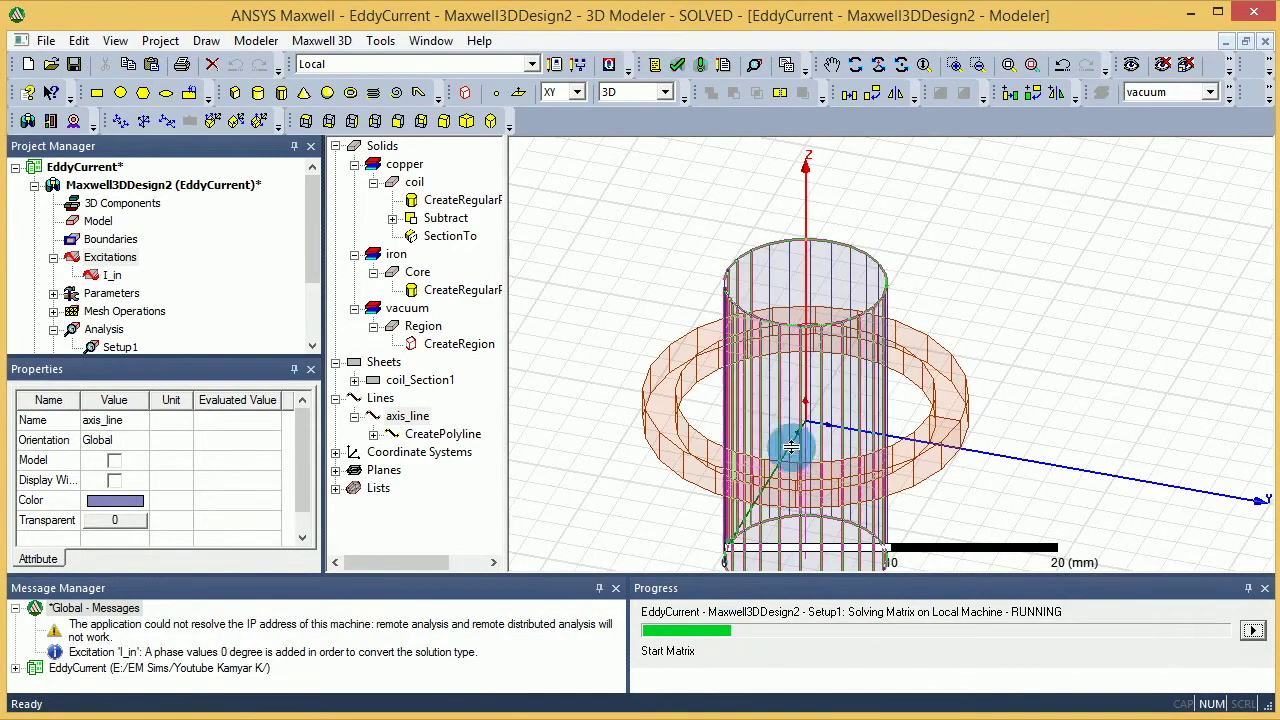
{"action": "left_click_drag", "start_coordinate": [316, 251], "coordinate": [330, 312]}
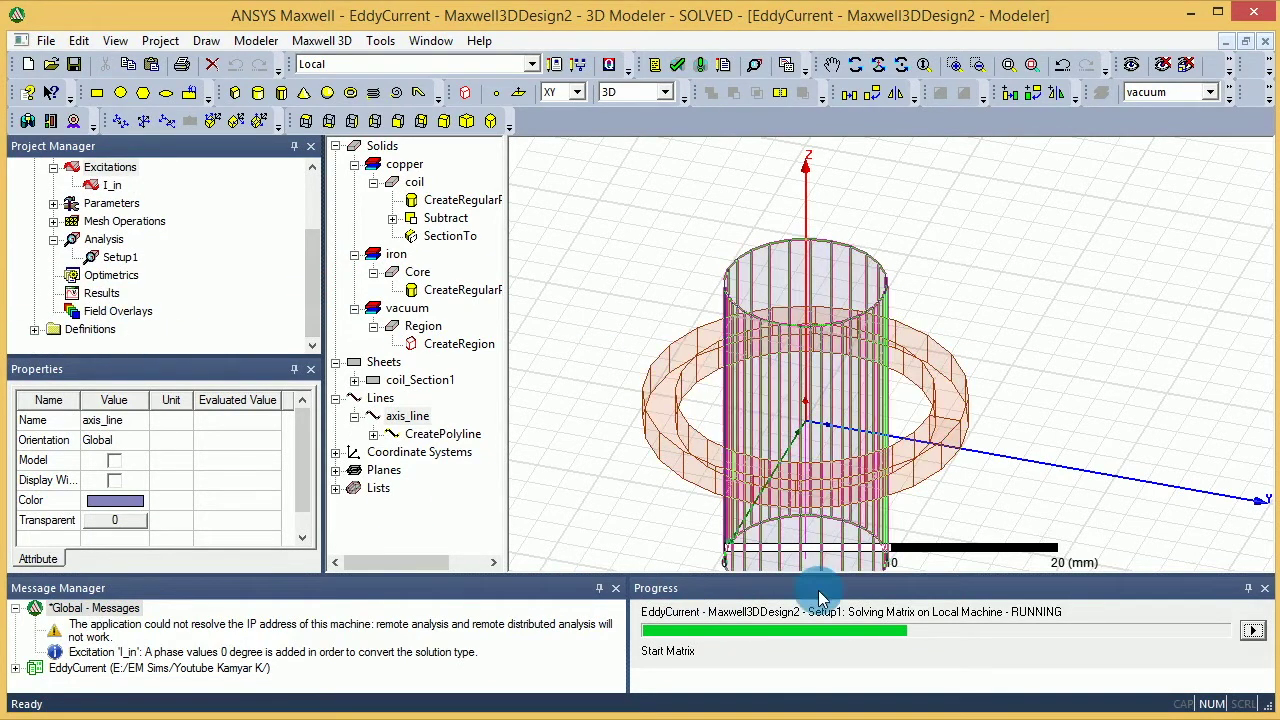
- Create a rectangular fields plot of Mag_B along axis_line with 1001 points
{"action": "right_click", "coordinate": [100, 293]}
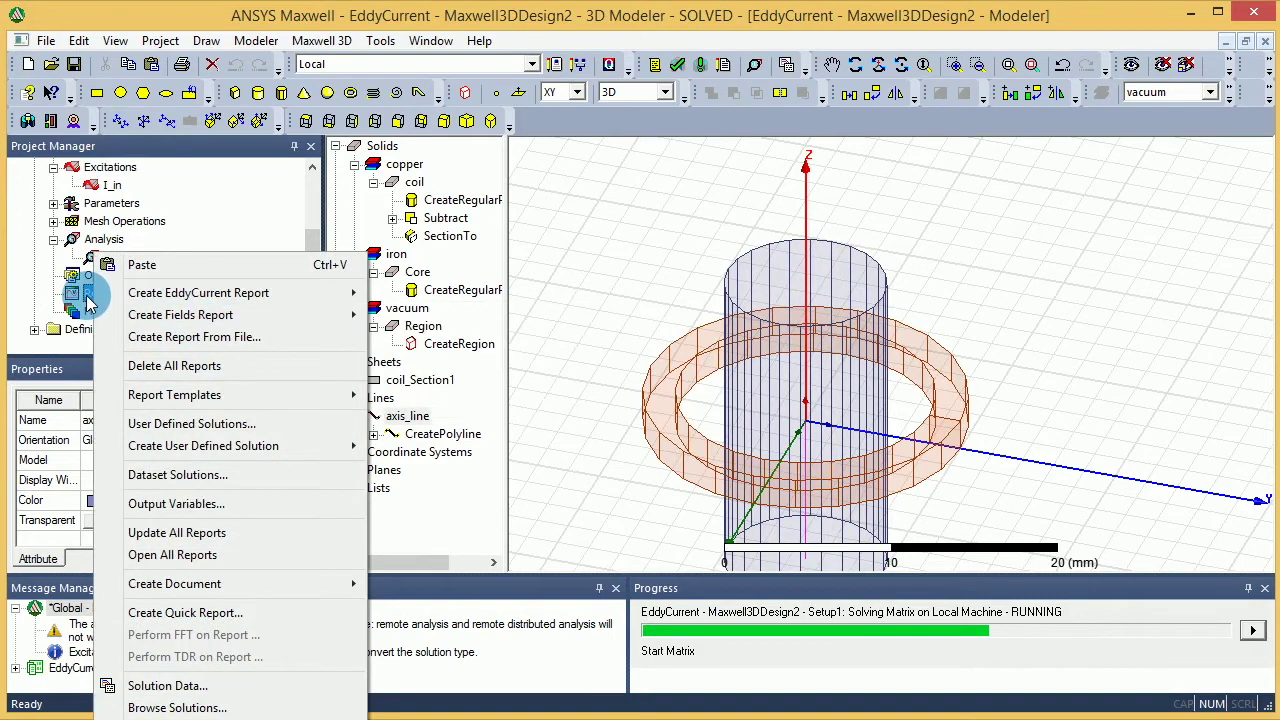
{"action": "mouse_move", "coordinate": [185, 316]}
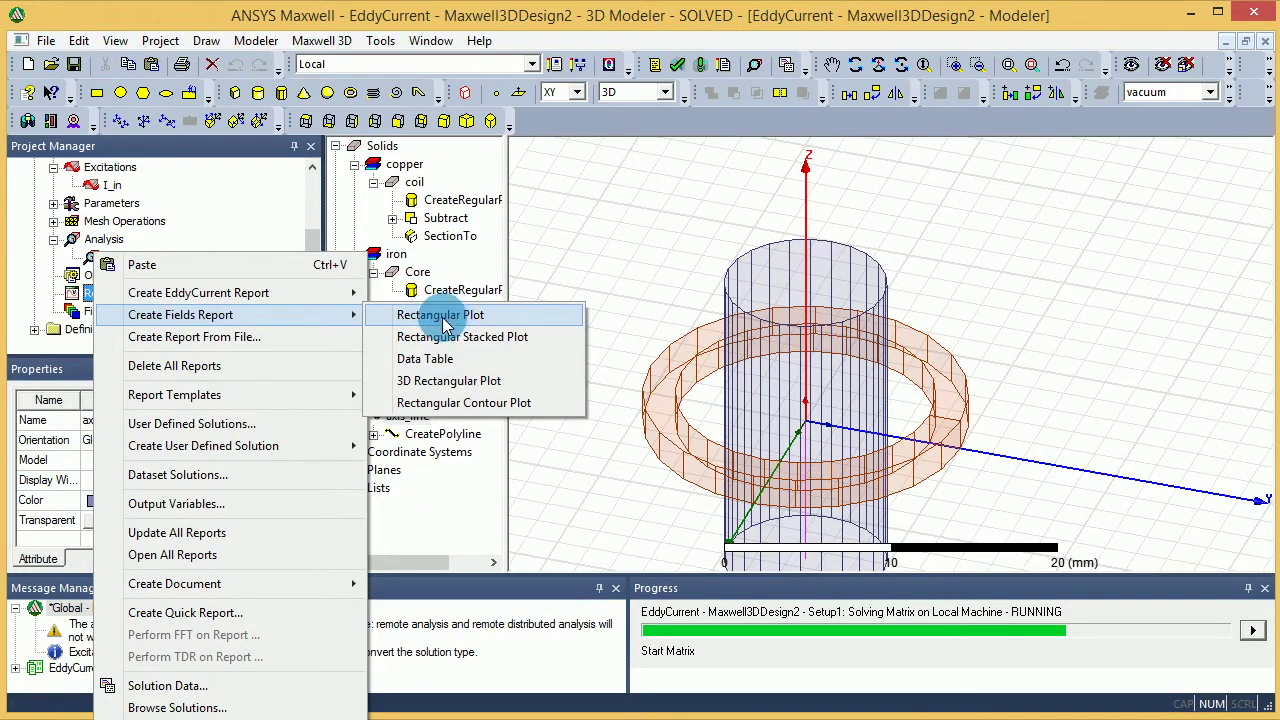
{"action": "left_click", "coordinate": [445, 316]}
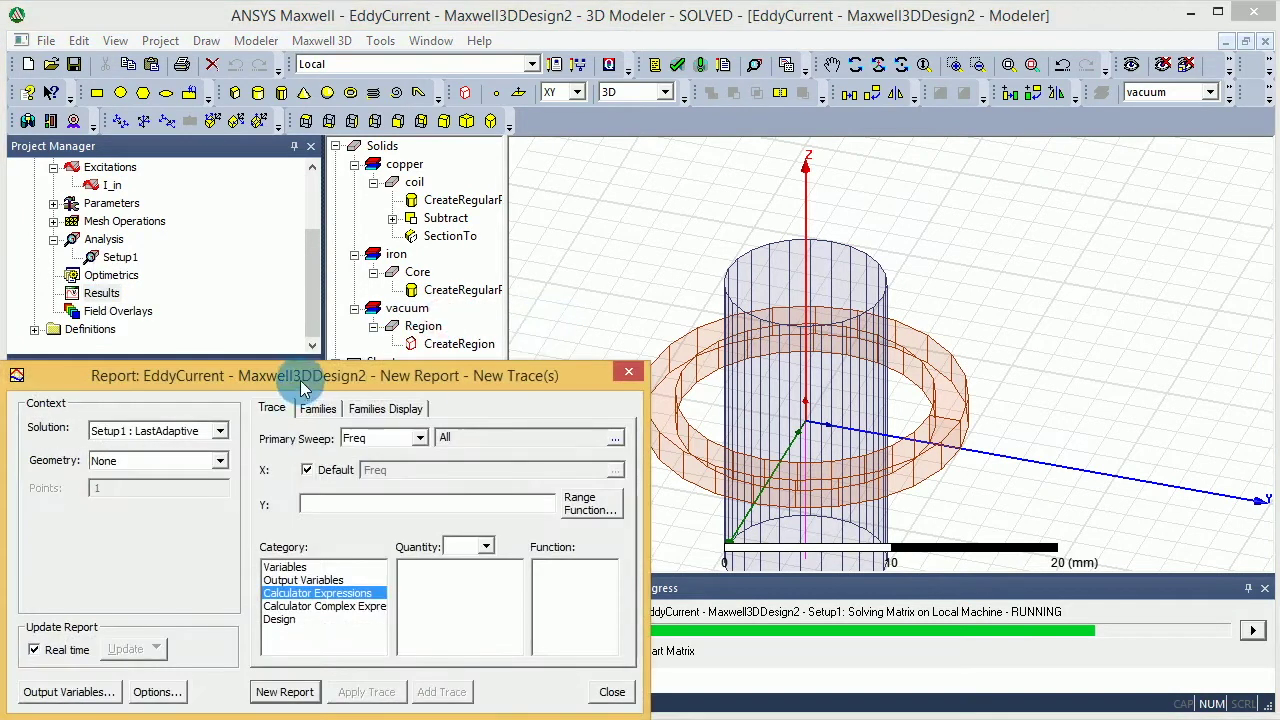
{"action": "left_click_drag", "start_coordinate": [304, 370], "coordinate": [380, 270]}
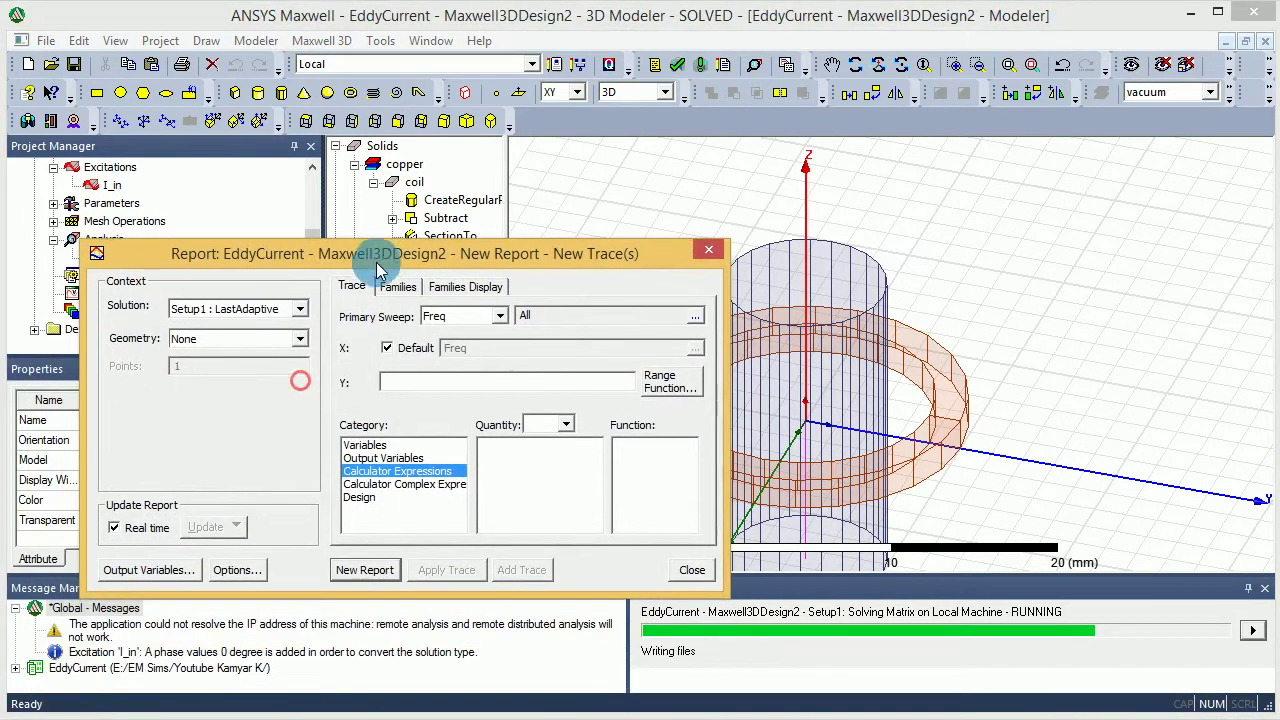
{"action": "left_click", "coordinate": [282, 341]}
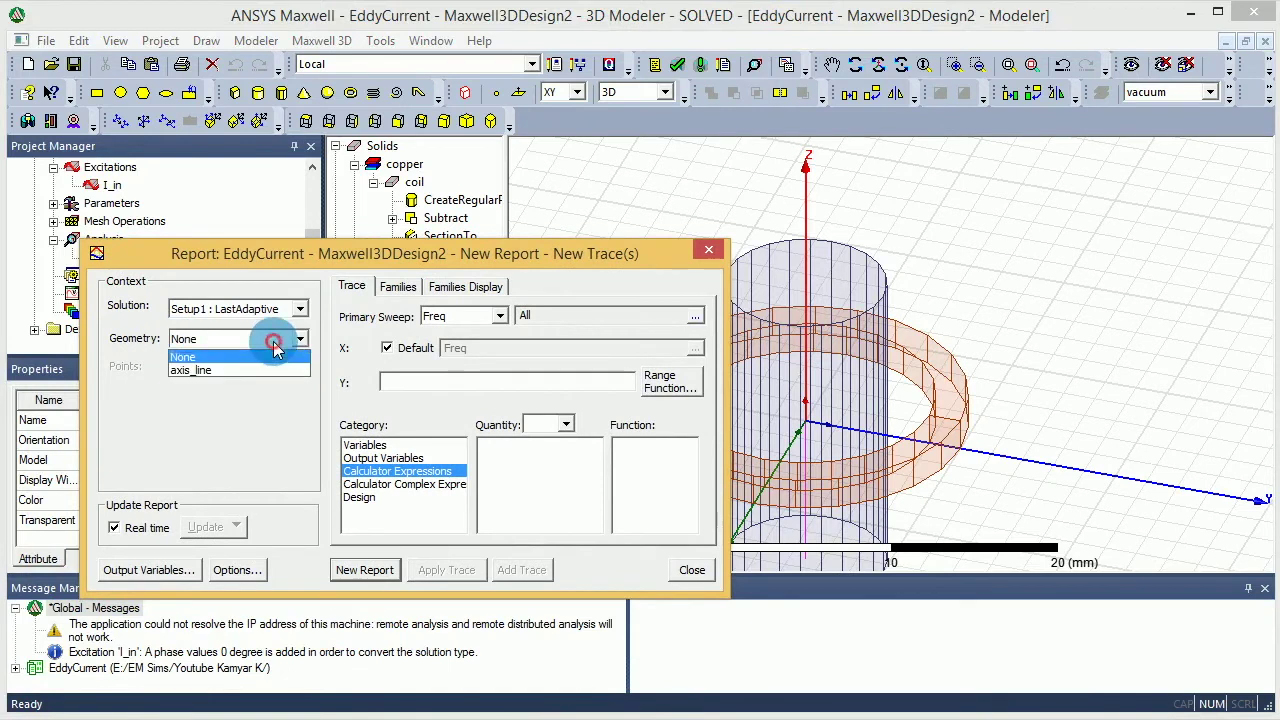
{"action": "left_click", "coordinate": [207, 371]}
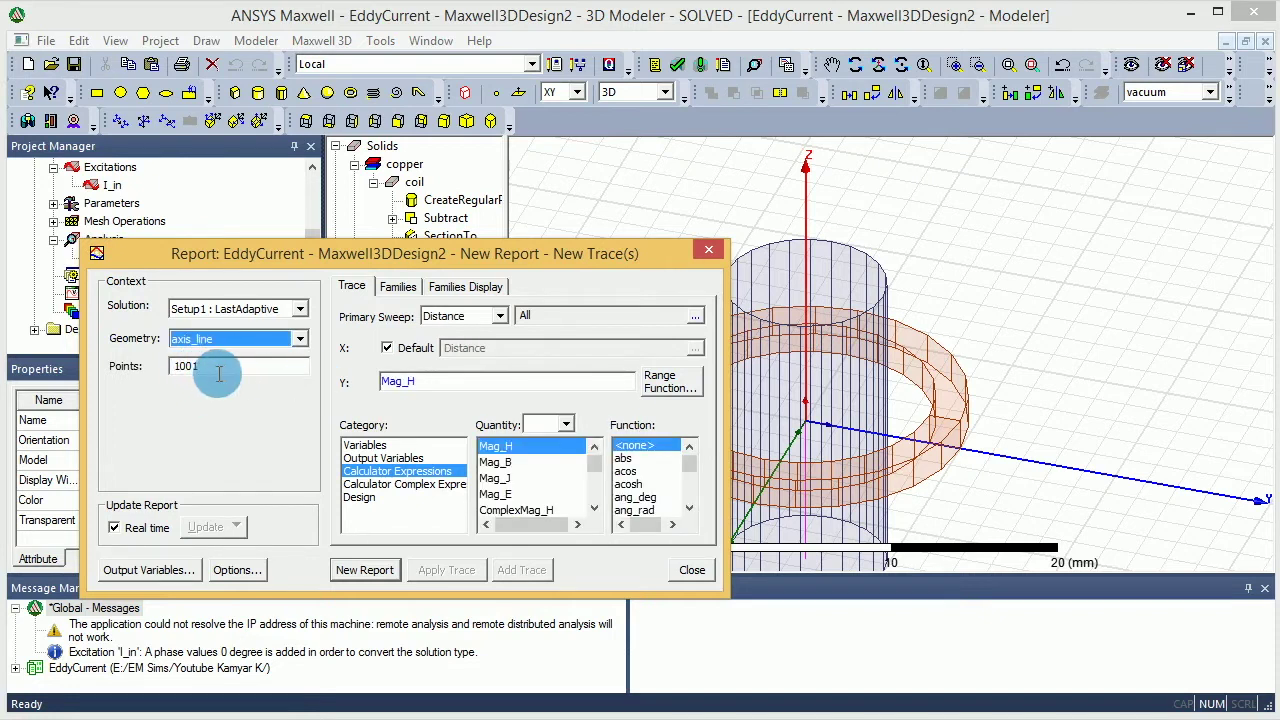
{"action": "double_click", "coordinate": [188, 366]}
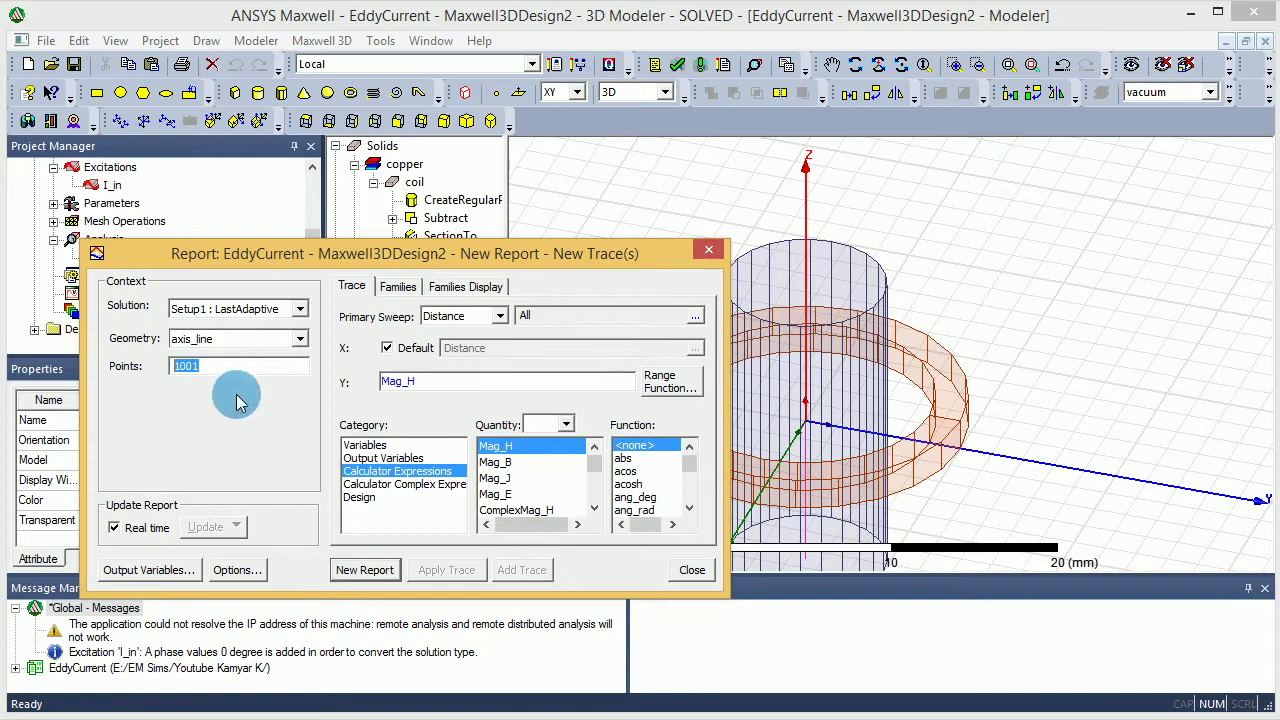
{"action": "left_click", "coordinate": [497, 462]}
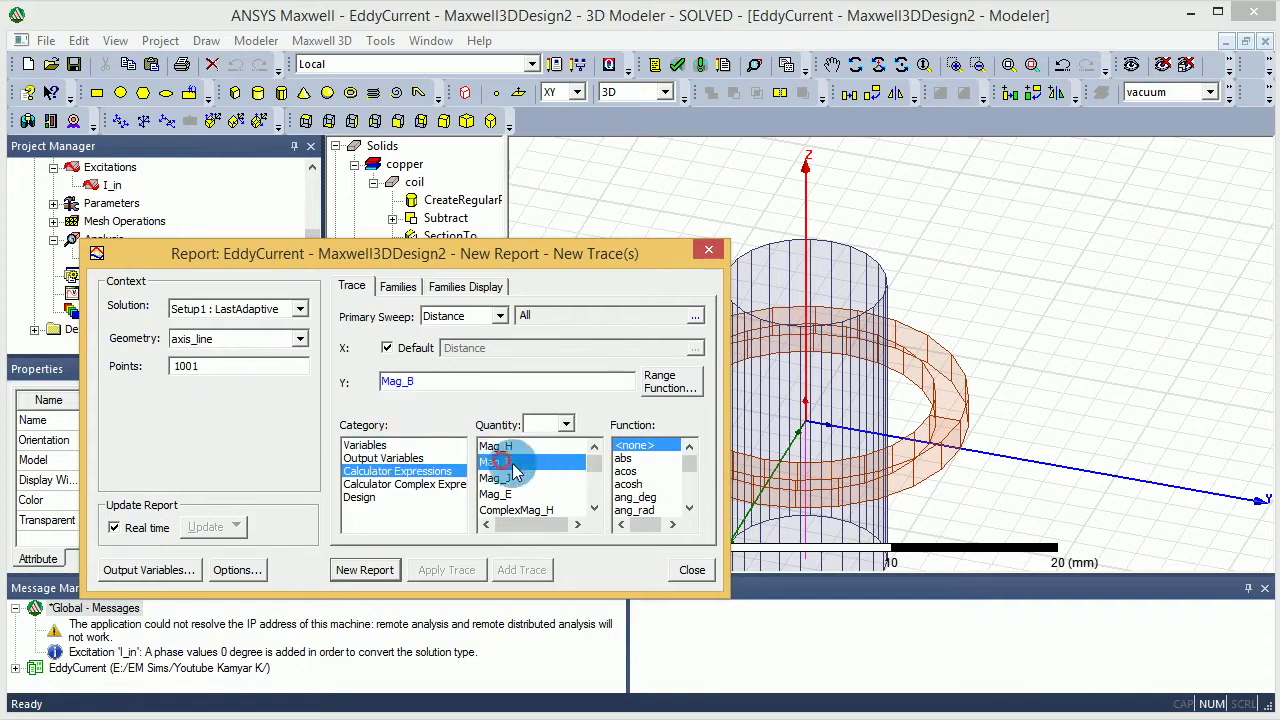
{"action": "left_click", "coordinate": [680, 424]}
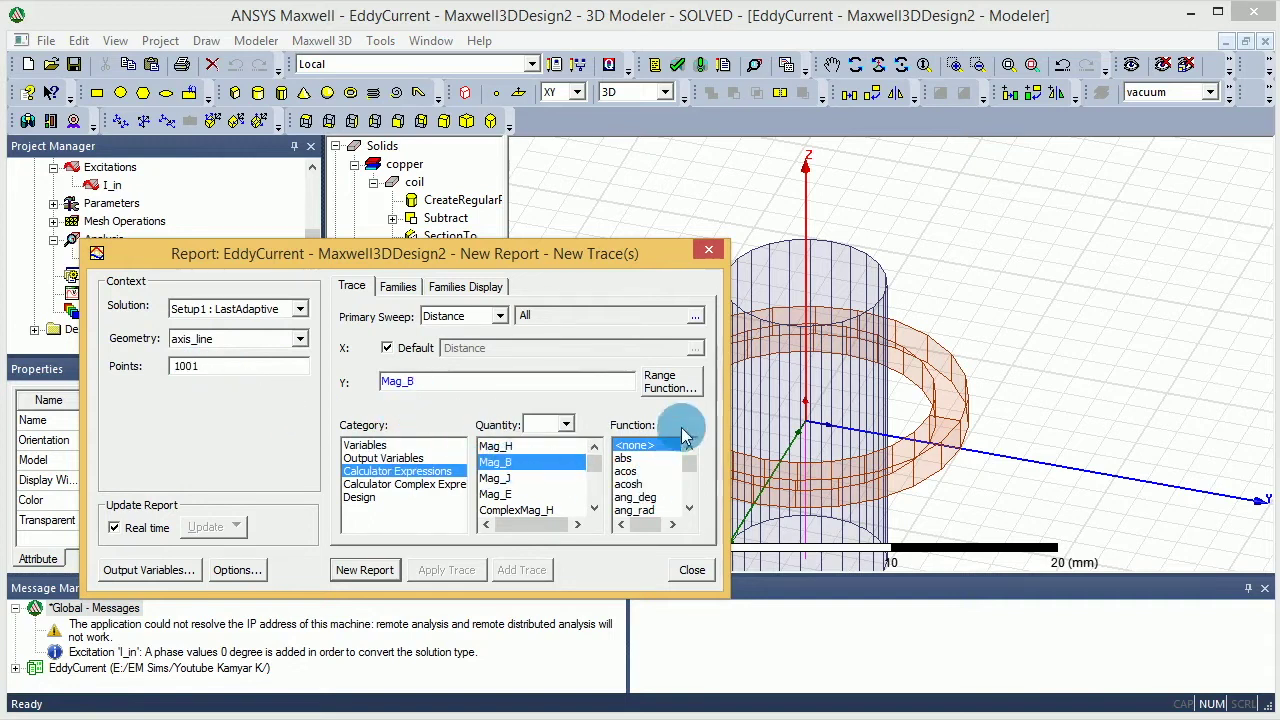
{"action": "left_click", "coordinate": [389, 580]}
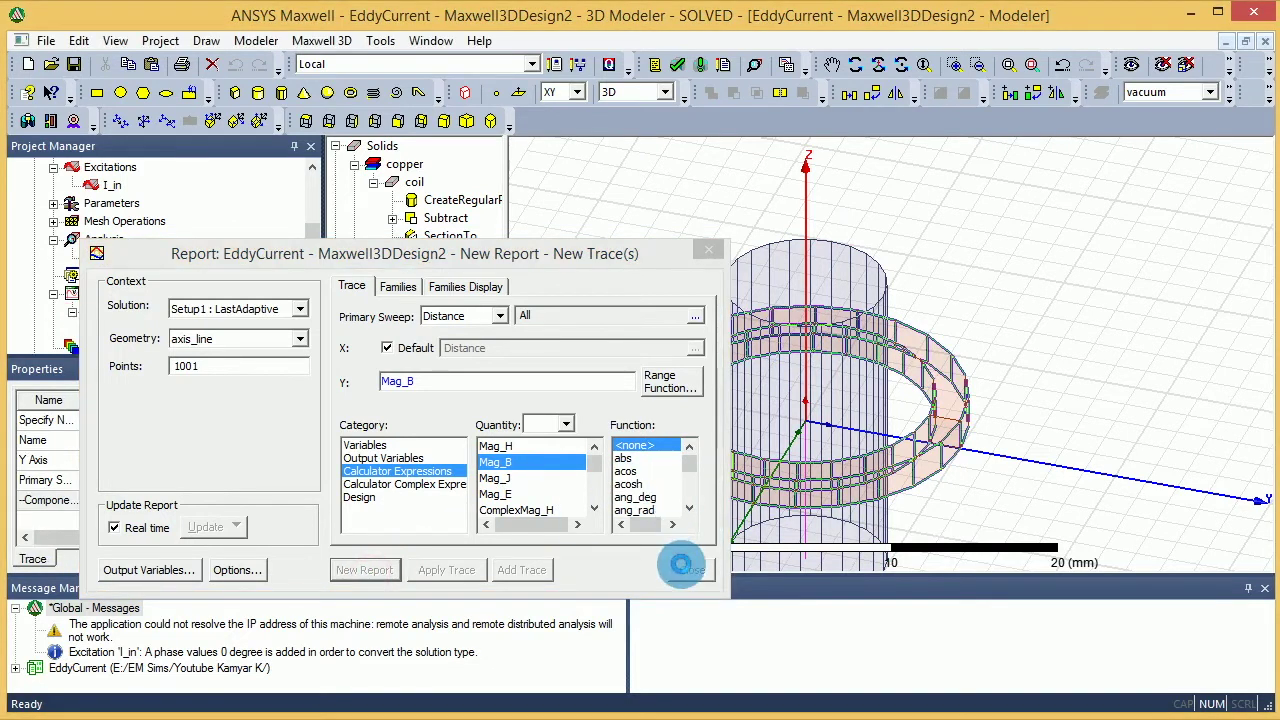
- Close the report setup and review XY Plot 1's Mag_B curve peaking near 47 mTesla
{"action": "left_click", "coordinate": [690, 568]}
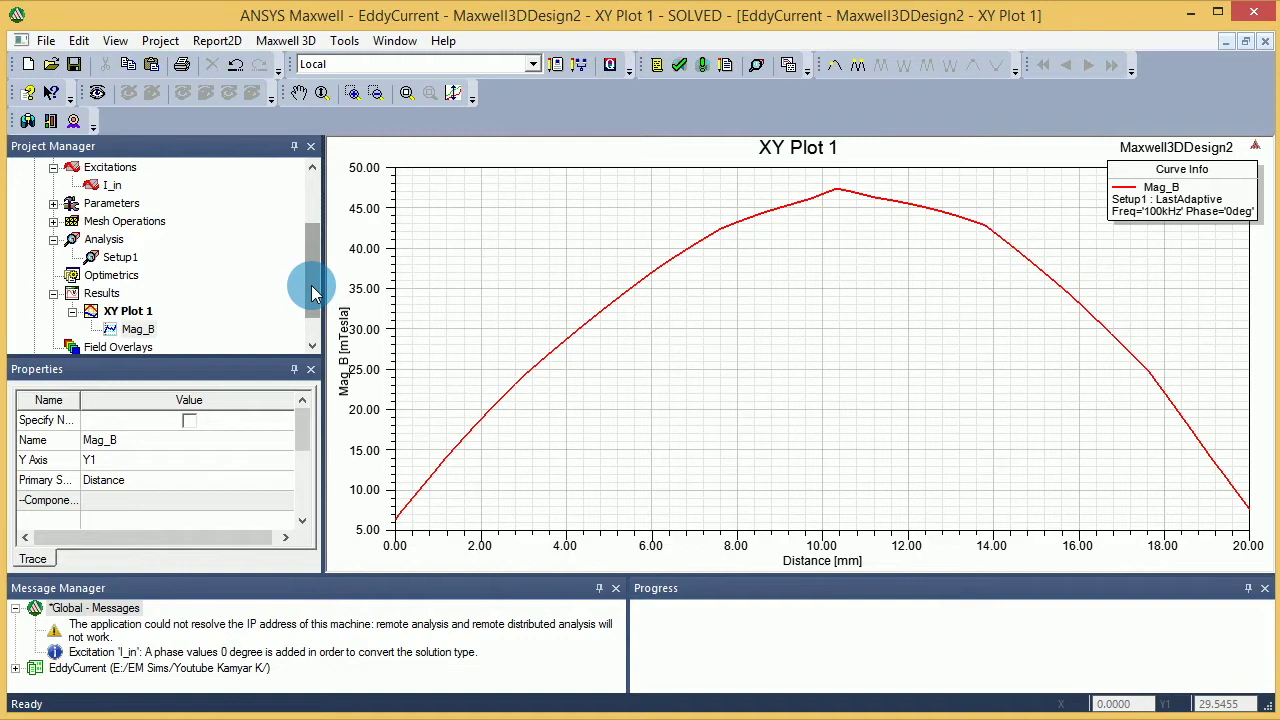
{"action": "left_click_drag", "start_coordinate": [320, 245], "coordinate": [318, 220]}
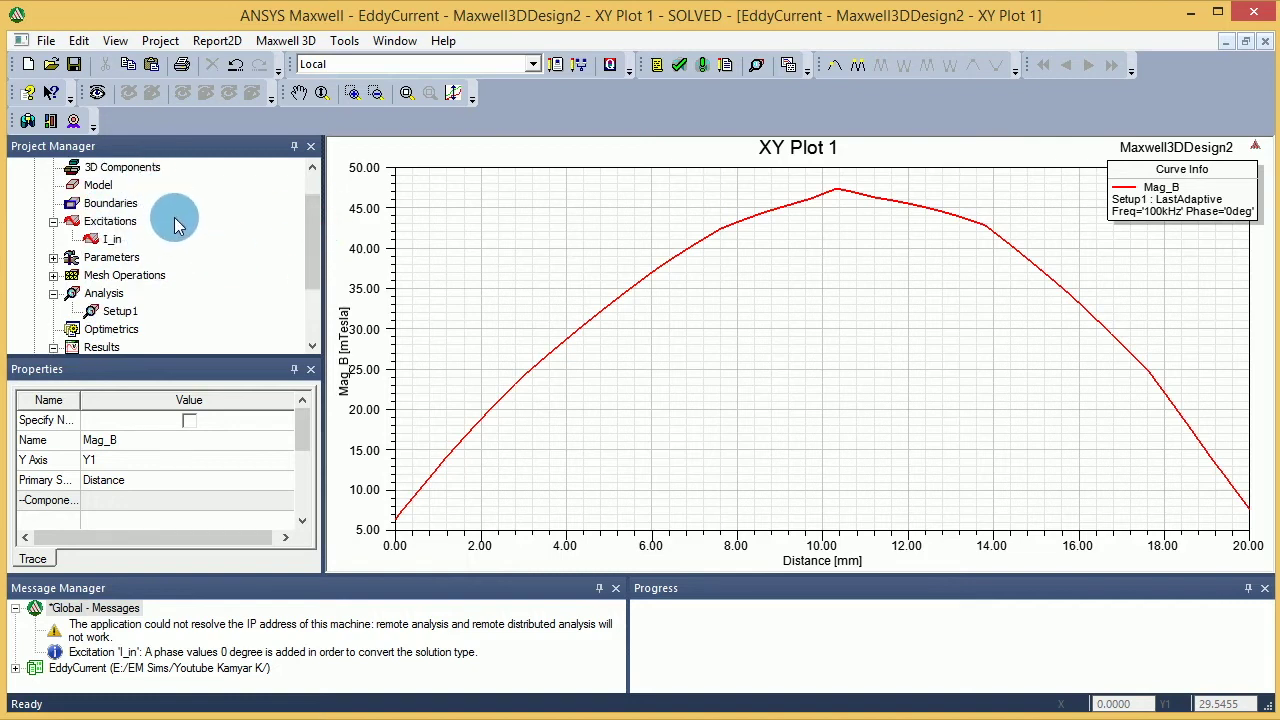
- Open Maxwell3DDesign2's 3D modeler, locate axis_line, then clear the selection
{"action": "left_click", "coordinate": [313, 178]}
{"action": "double_click", "coordinate": [108, 188]}
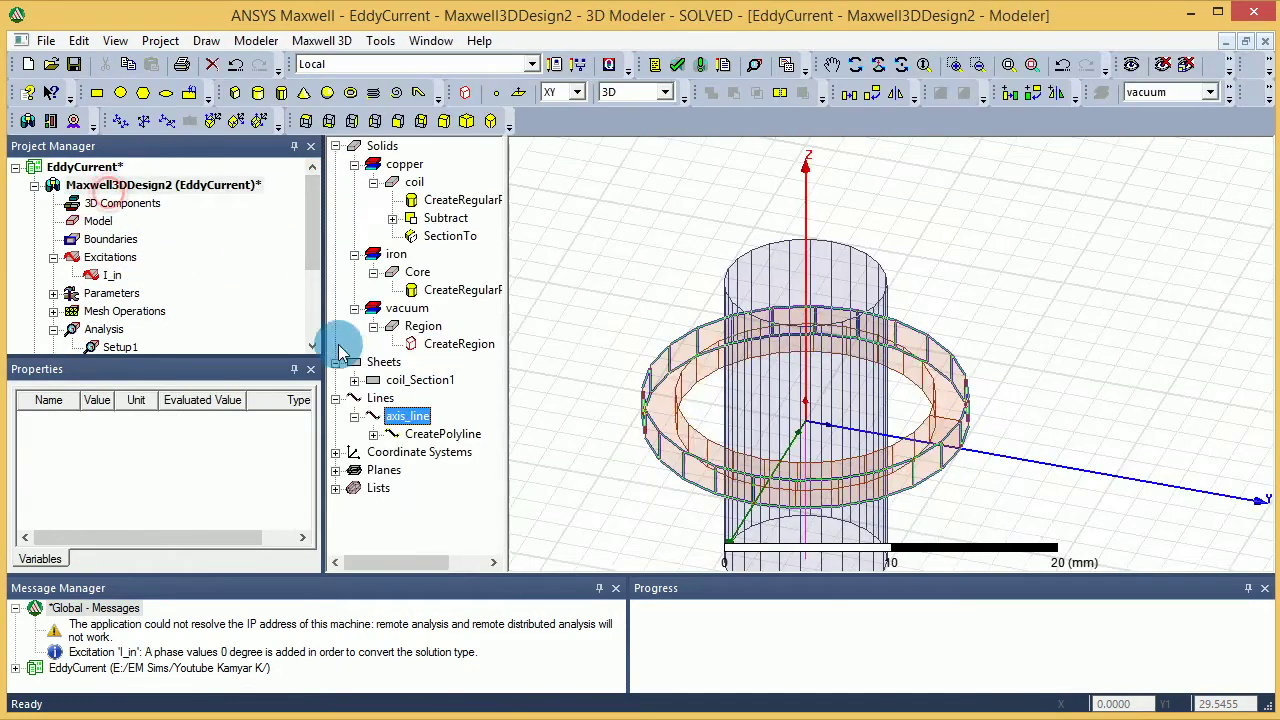
{"action": "left_click", "coordinate": [402, 418]}
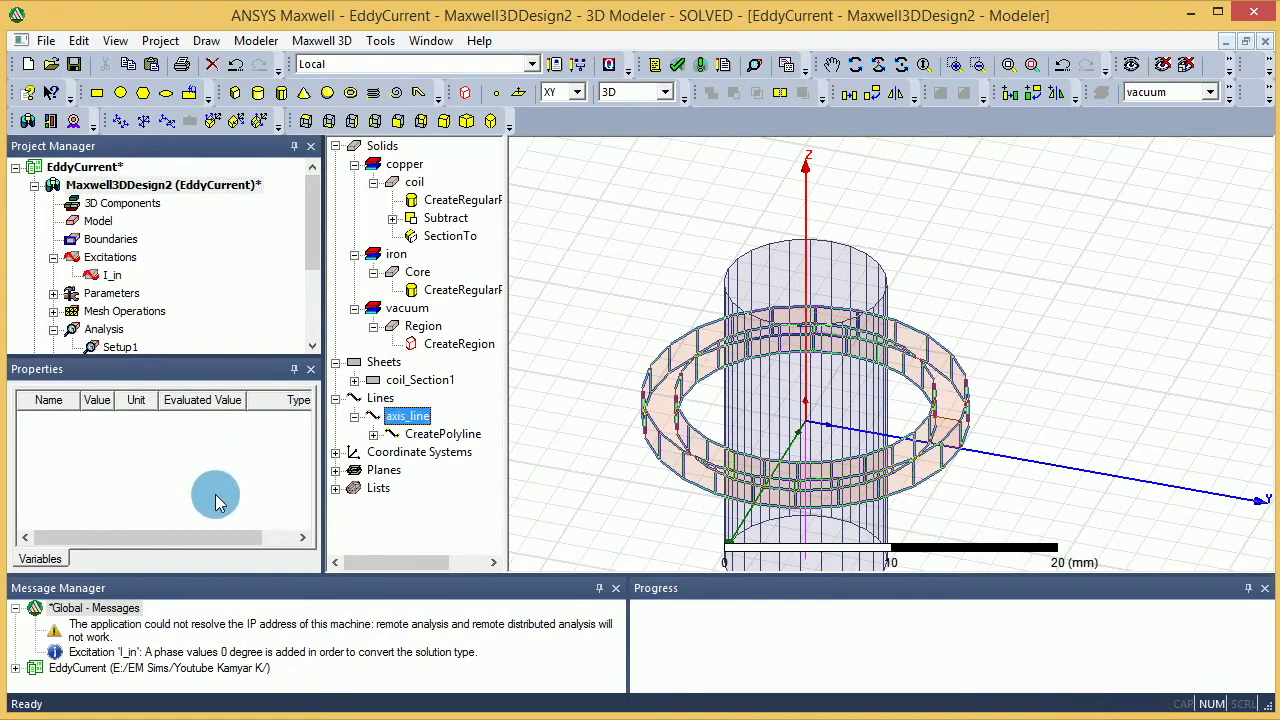
{"action": "left_click", "coordinate": [1000, 323]}
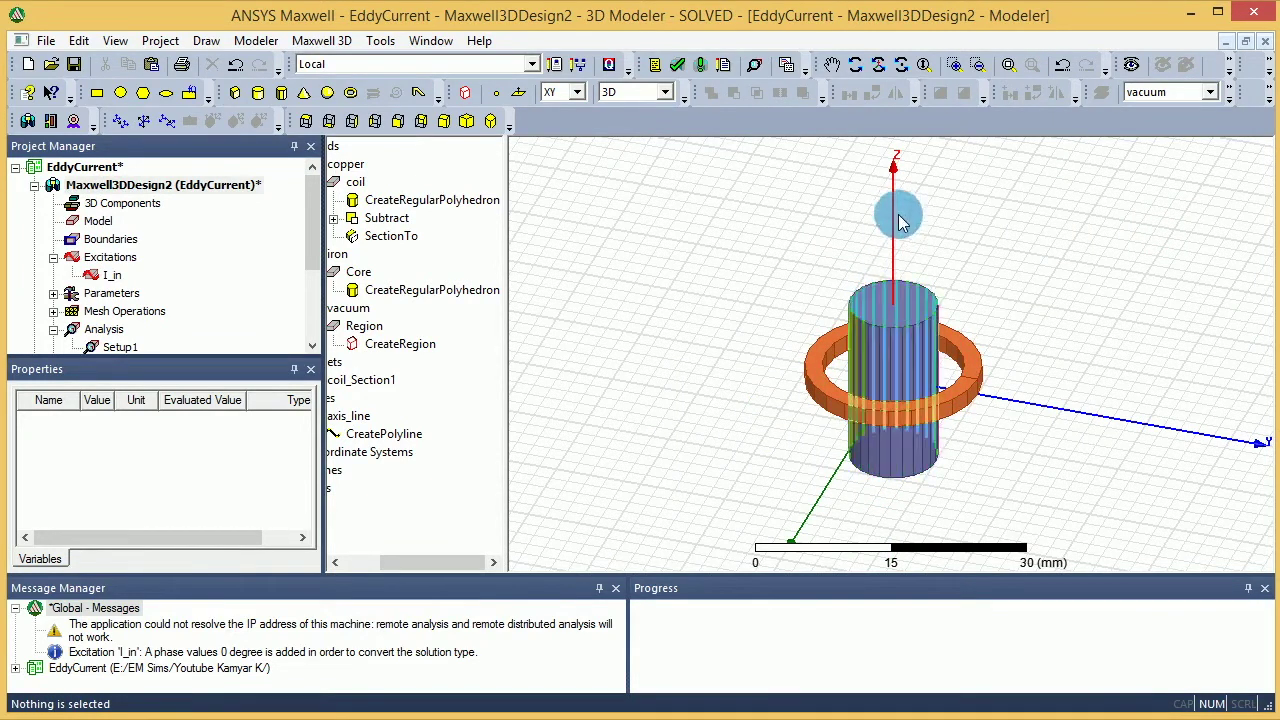
- Scroll the Project Manager to Results and open XY Plot 1
{"action": "left_click", "coordinate": [352, 561]}
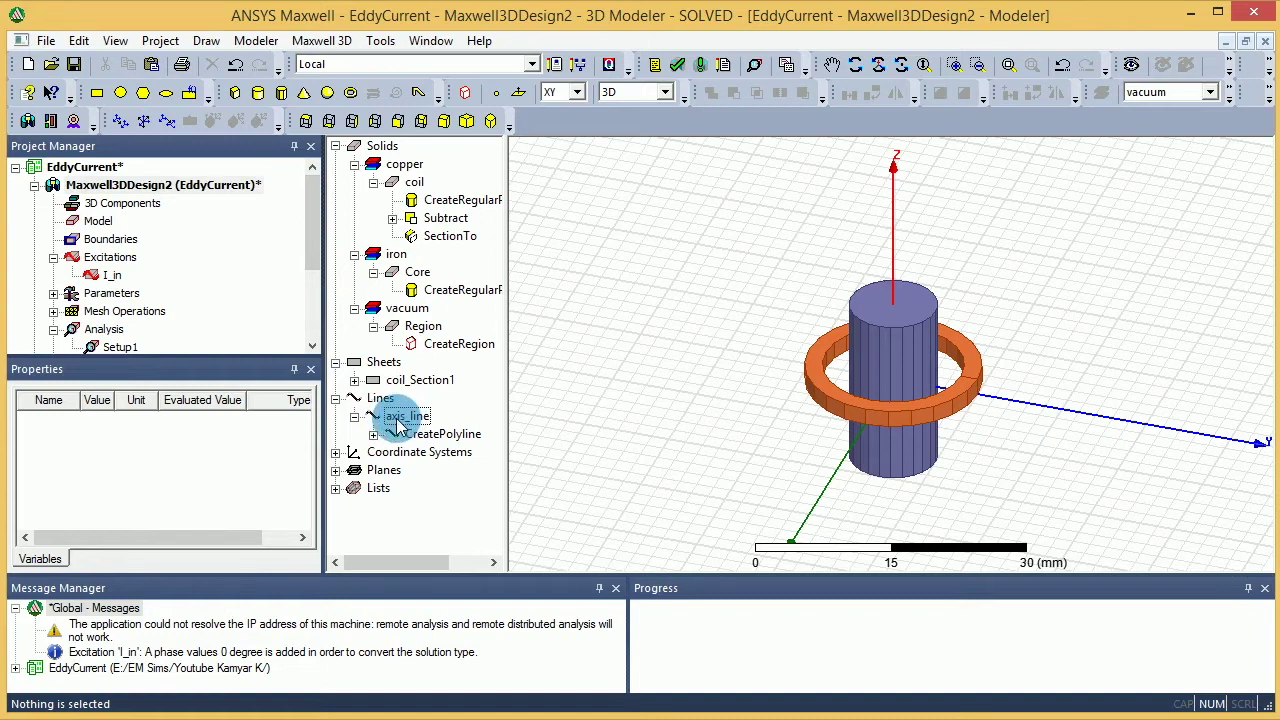
{"action": "scroll", "coordinate": [318, 245], "scroll_direction": "down", "scroll_amount": 2}
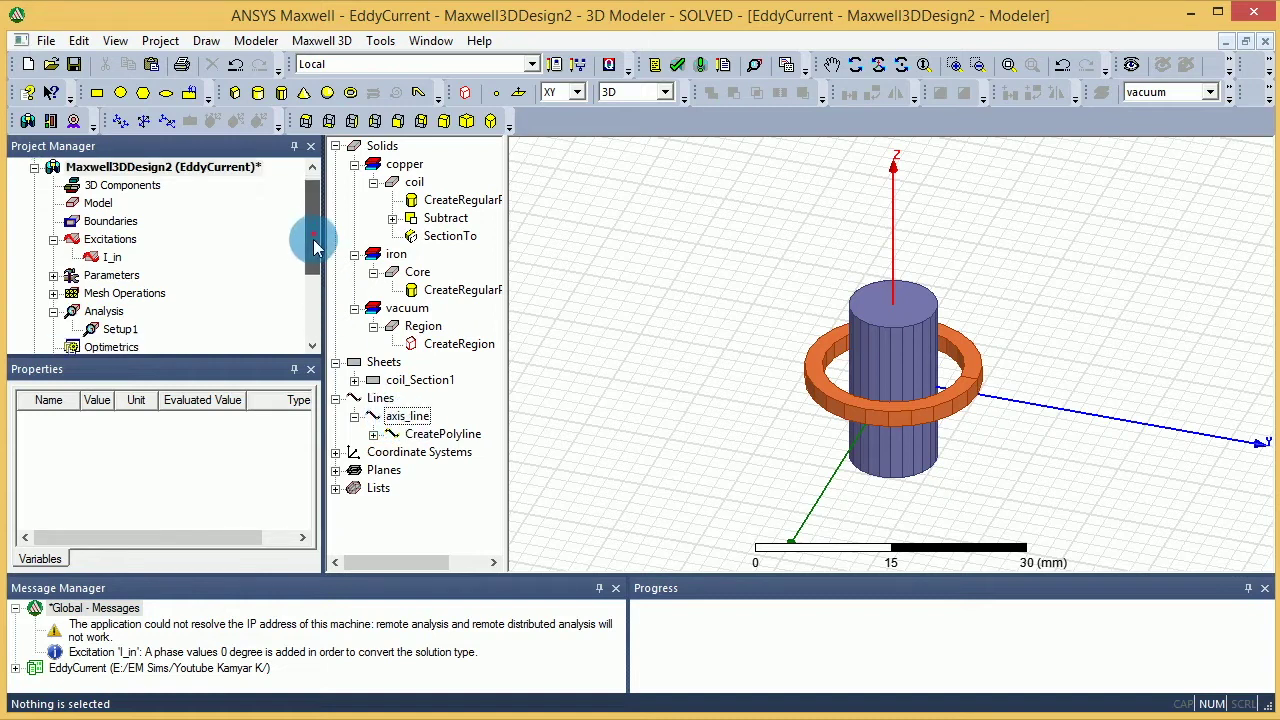
{"action": "double_click", "coordinate": [122, 345]}
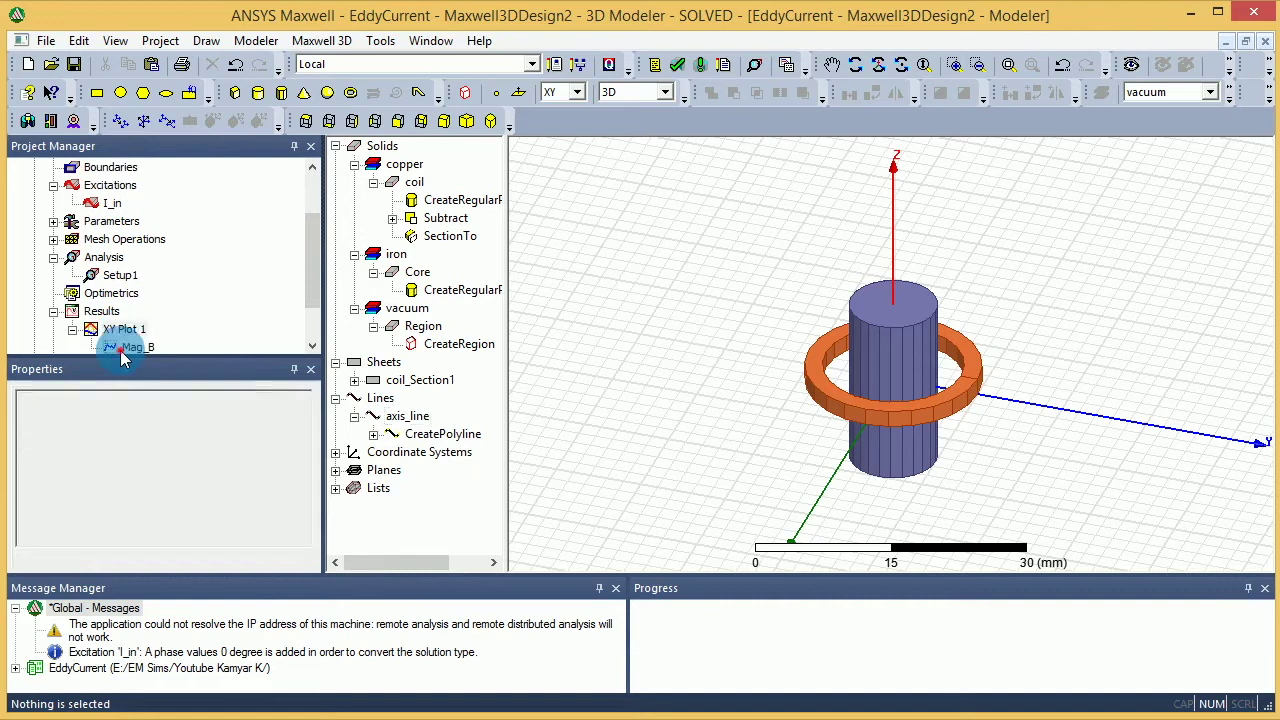
- Select the Mag_B trace and its curve in XY Plot 1, then select Maxwell3DDesign2
{"action": "left_click", "coordinate": [125, 347]}
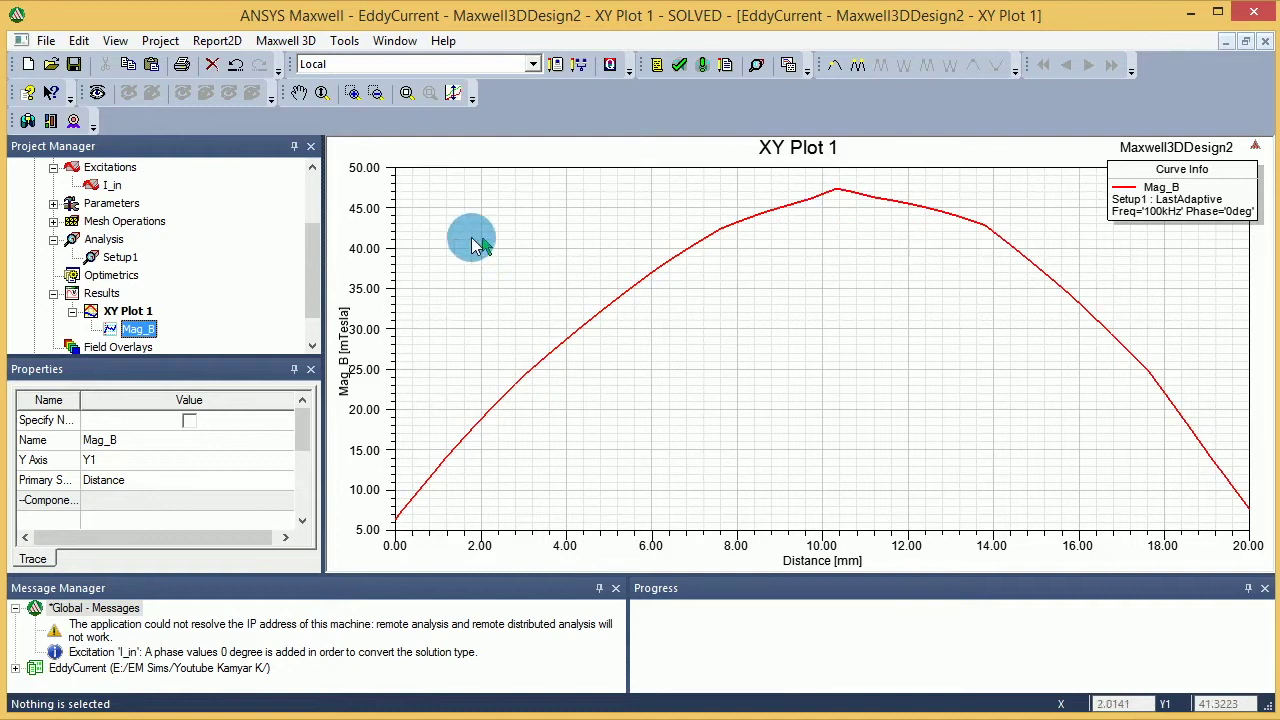
{"action": "left_click", "coordinate": [330, 360]}
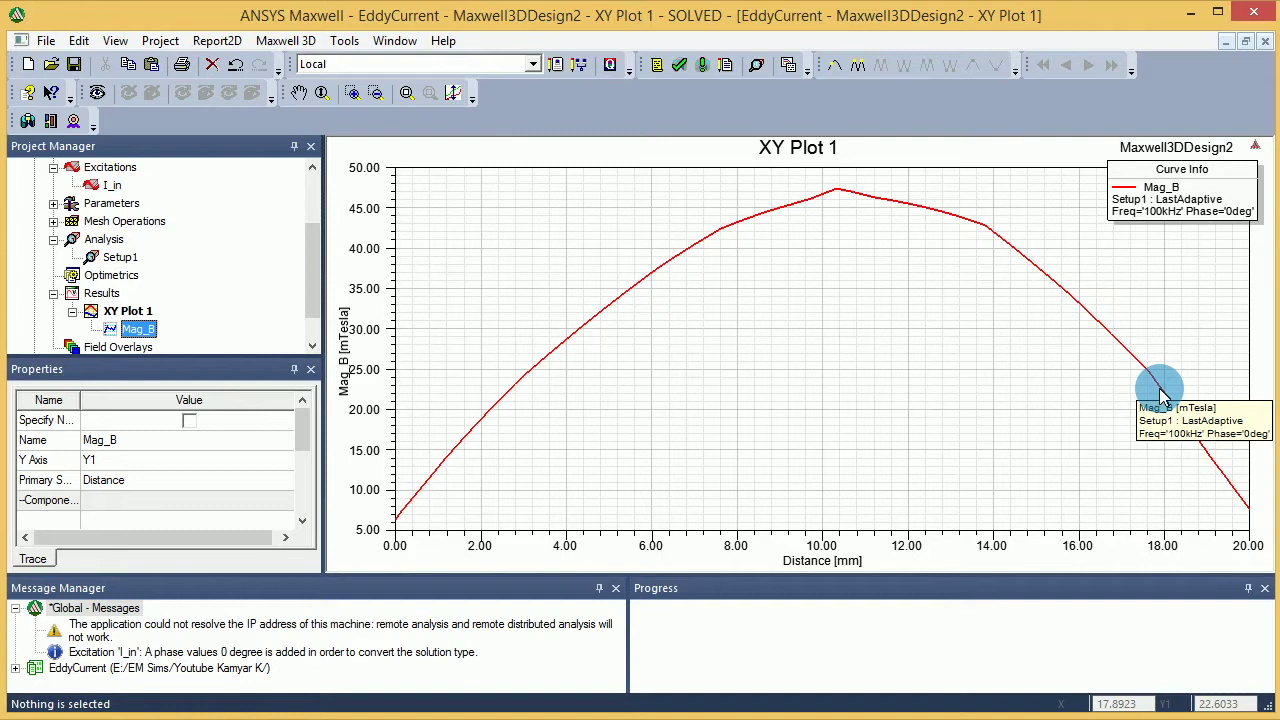
{"action": "left_click_drag", "start_coordinate": [313, 257], "coordinate": [314, 277]}
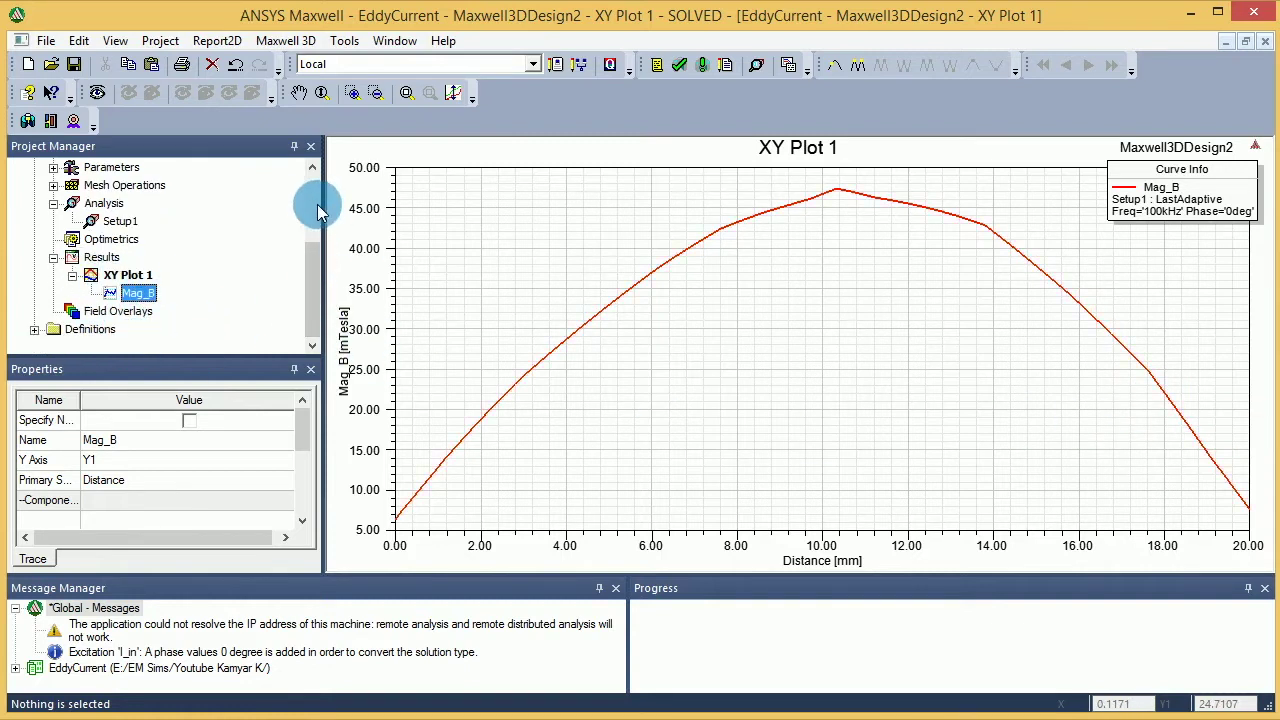
{"action": "left_click", "coordinate": [316, 210]}
{"action": "left_click", "coordinate": [141, 183]}
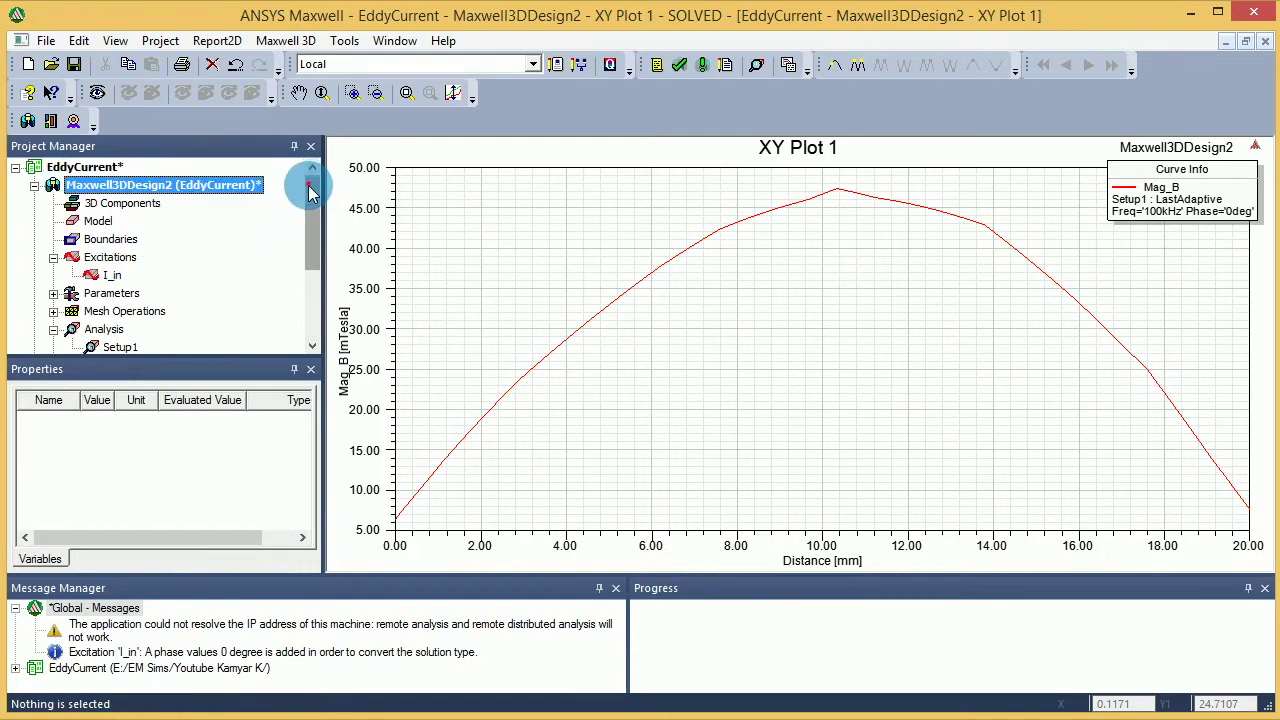
- Change axis_line's CreateLine Point2 to 0,0,20 so it spans z = -10 to 20 mm
{"action": "mouse_move", "coordinate": [310, 192]}
{"action": "left_mouse_down"}
{"action": "mouse_move", "coordinate": [297, 232]}
{"action": "mouse_move", "coordinate": [308, 196]}
{"action": "left_mouse_up"}
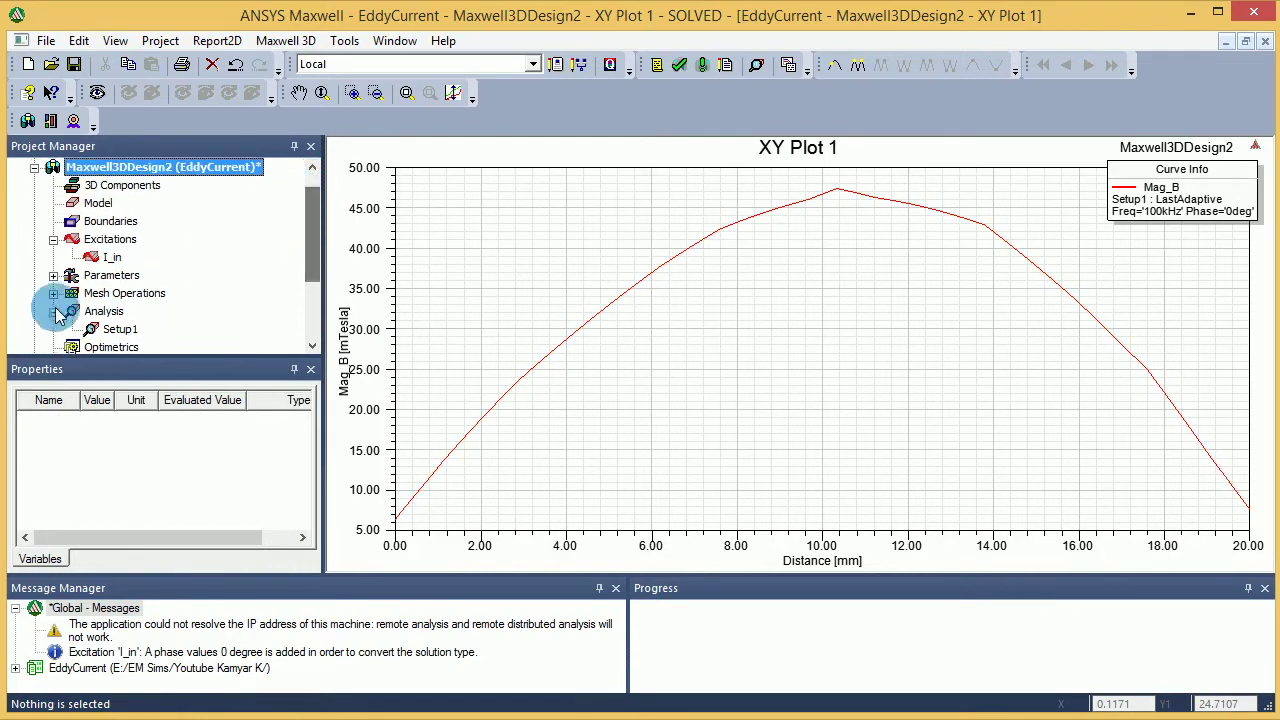
{"action": "double_click", "coordinate": [140, 168]}
{"action": "left_click", "coordinate": [396, 418]}
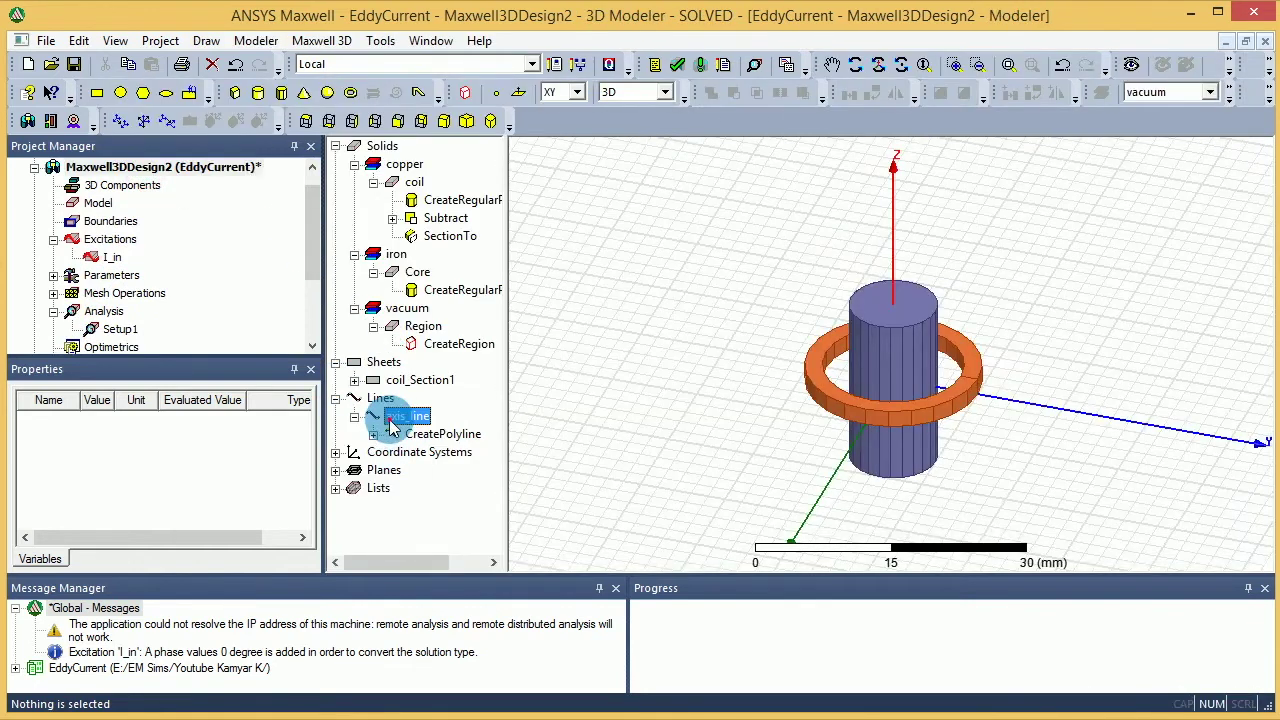
{"action": "left_click", "coordinate": [385, 434]}
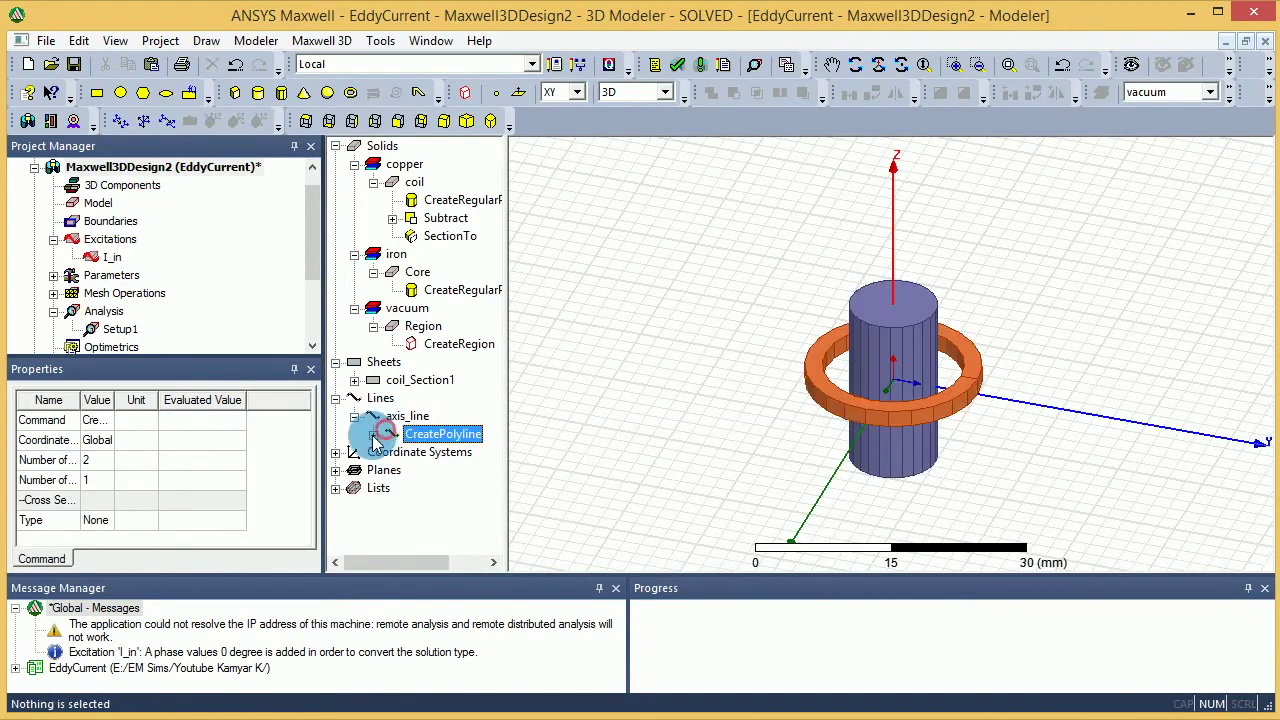
{"action": "left_click", "coordinate": [373, 434]}
{"action": "left_click", "coordinate": [445, 452]}
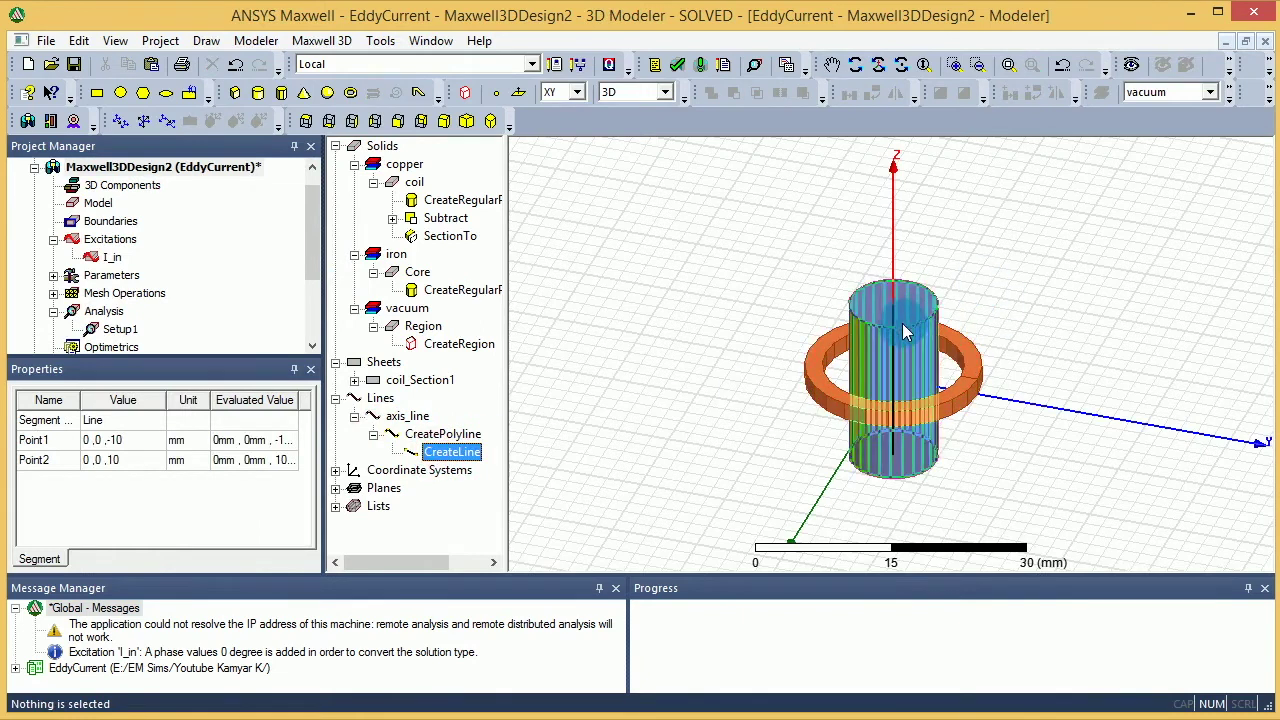
{"action": "double_click", "coordinate": [112, 460]}
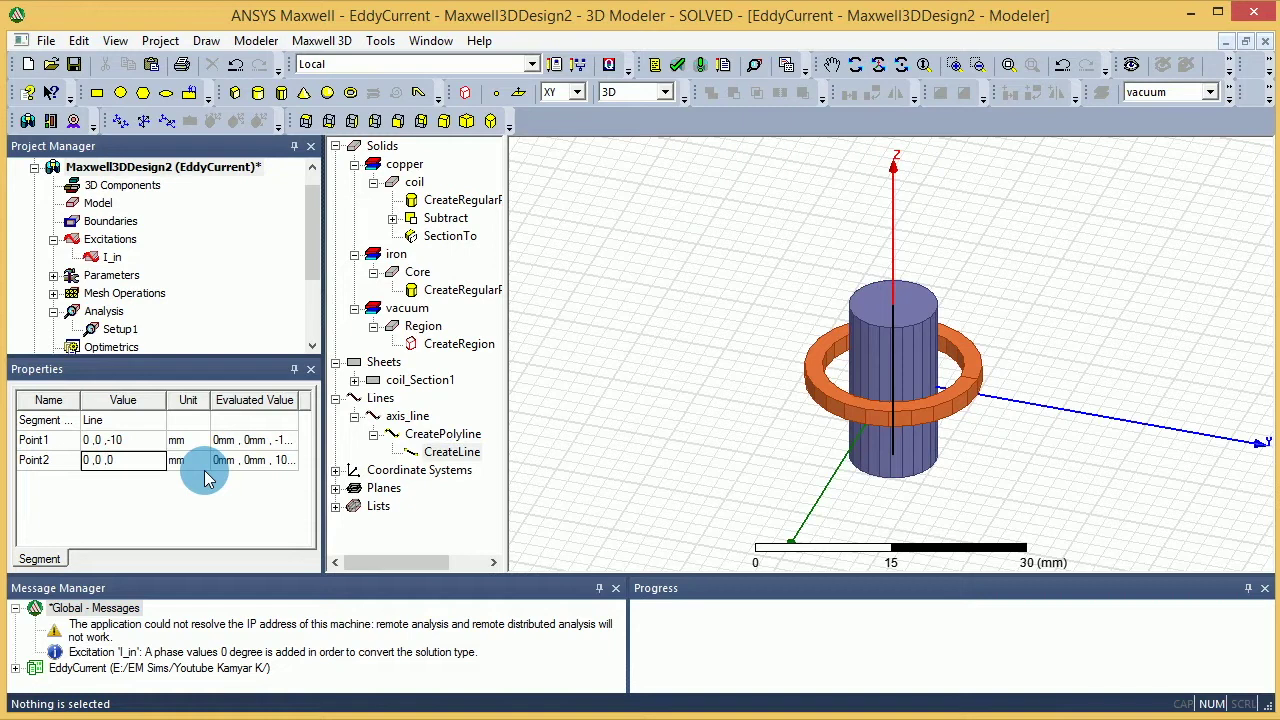
{"action": "left_click", "coordinate": [204, 477]}
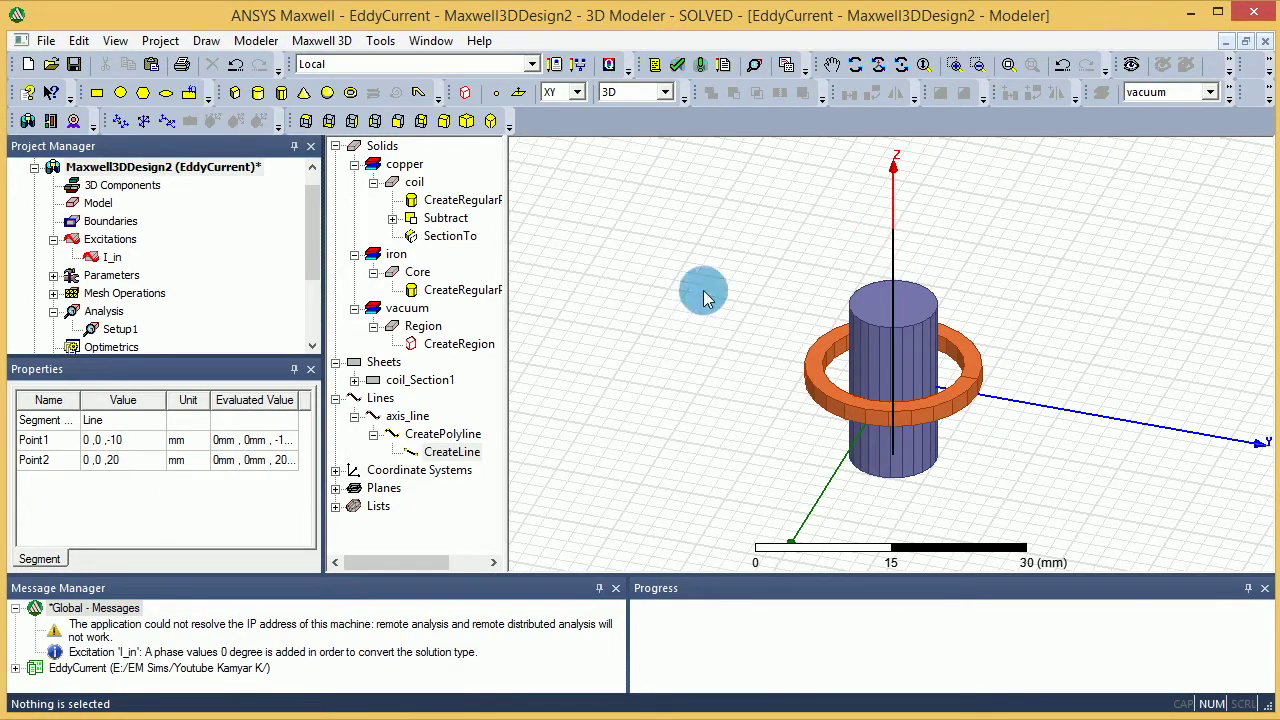
{"action": "left_click", "coordinate": [315, 242]}
{"action": "left_click", "coordinate": [681, 243]}
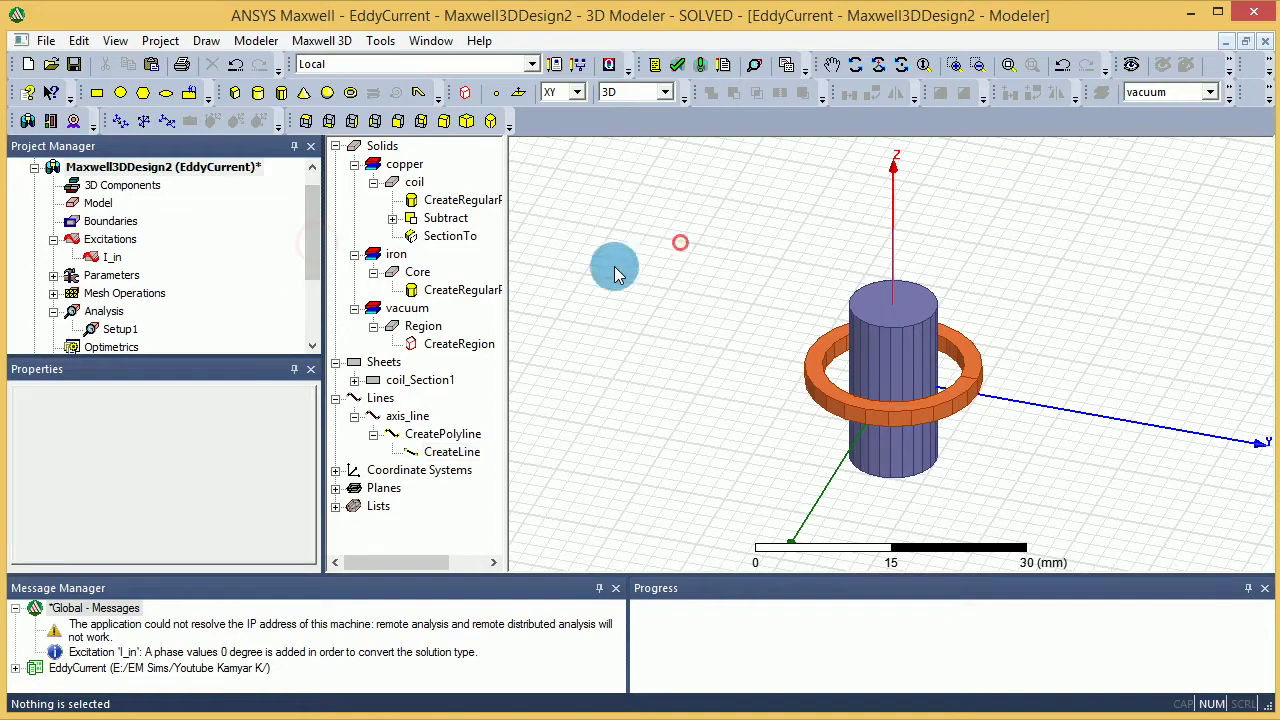
{"action": "left_click_drag", "start_coordinate": [330, 234], "coordinate": [300, 271]}
- Open XY Plot 1 to show Mag_B along the axis line from 0 to 30 mm
{"action": "left_click", "coordinate": [115, 288]}
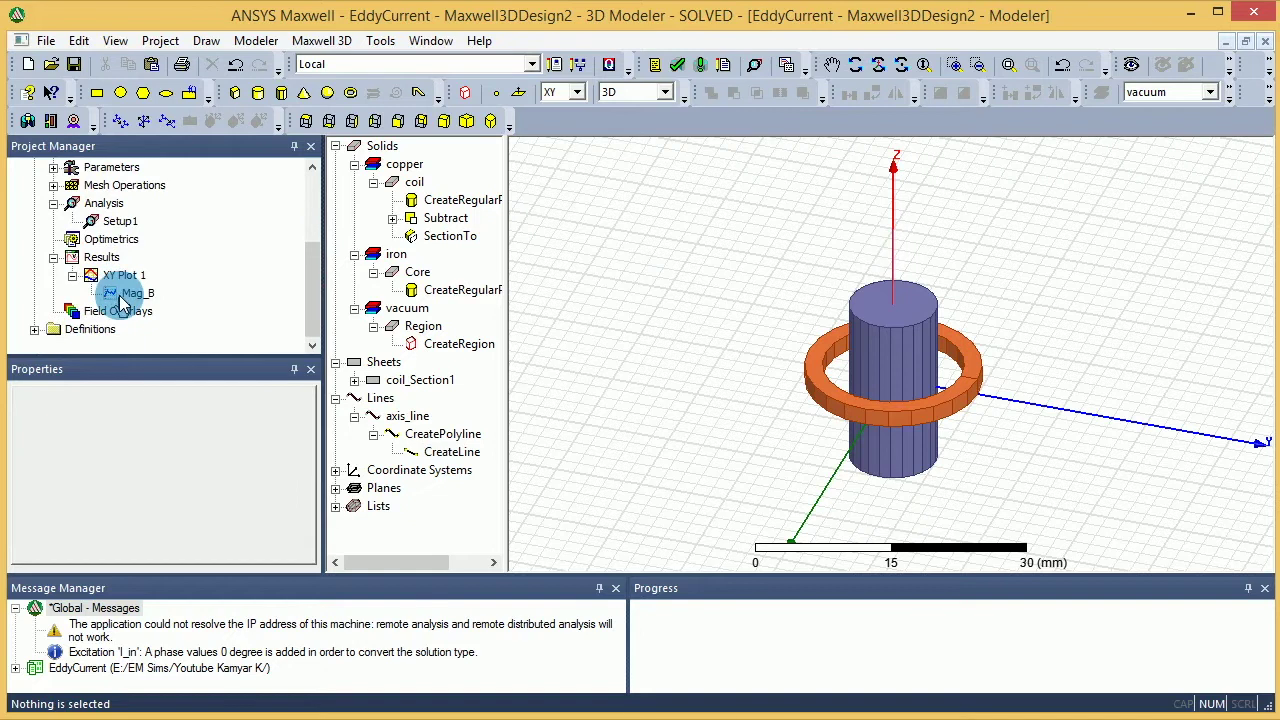
{"action": "double_click", "coordinate": [117, 296]}
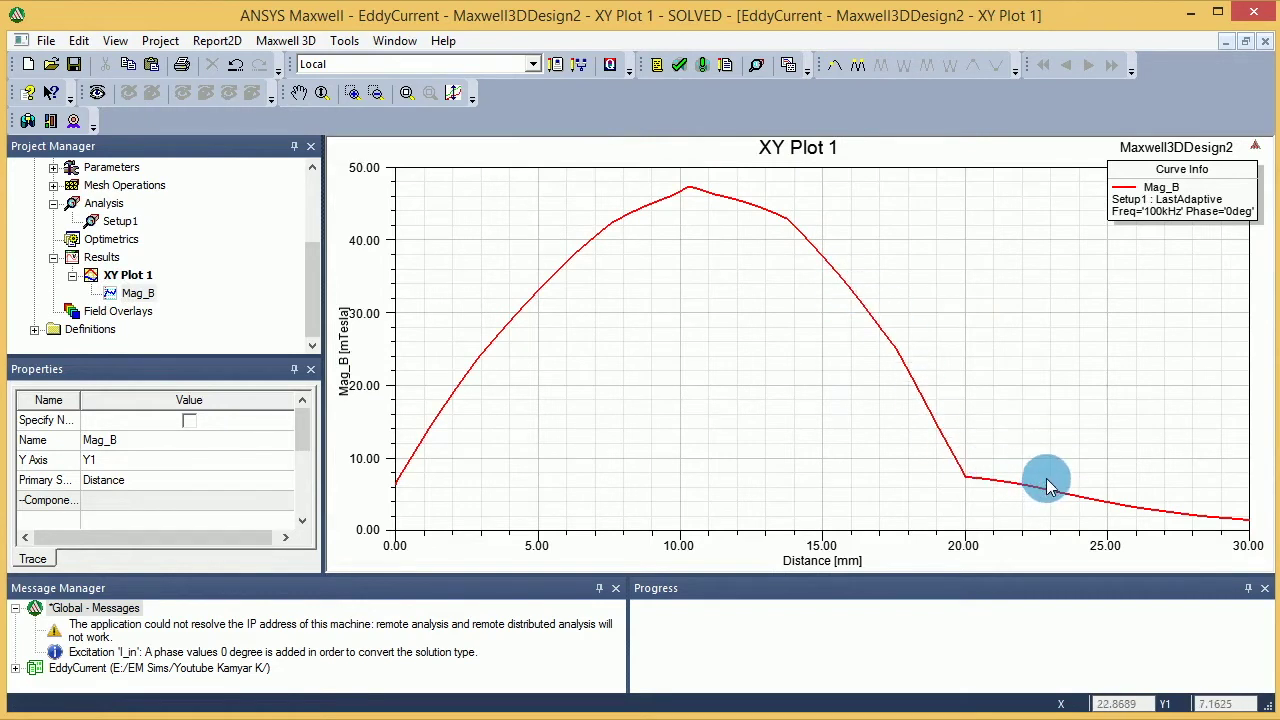
{"action": "left_click", "coordinate": [1140, 336]}
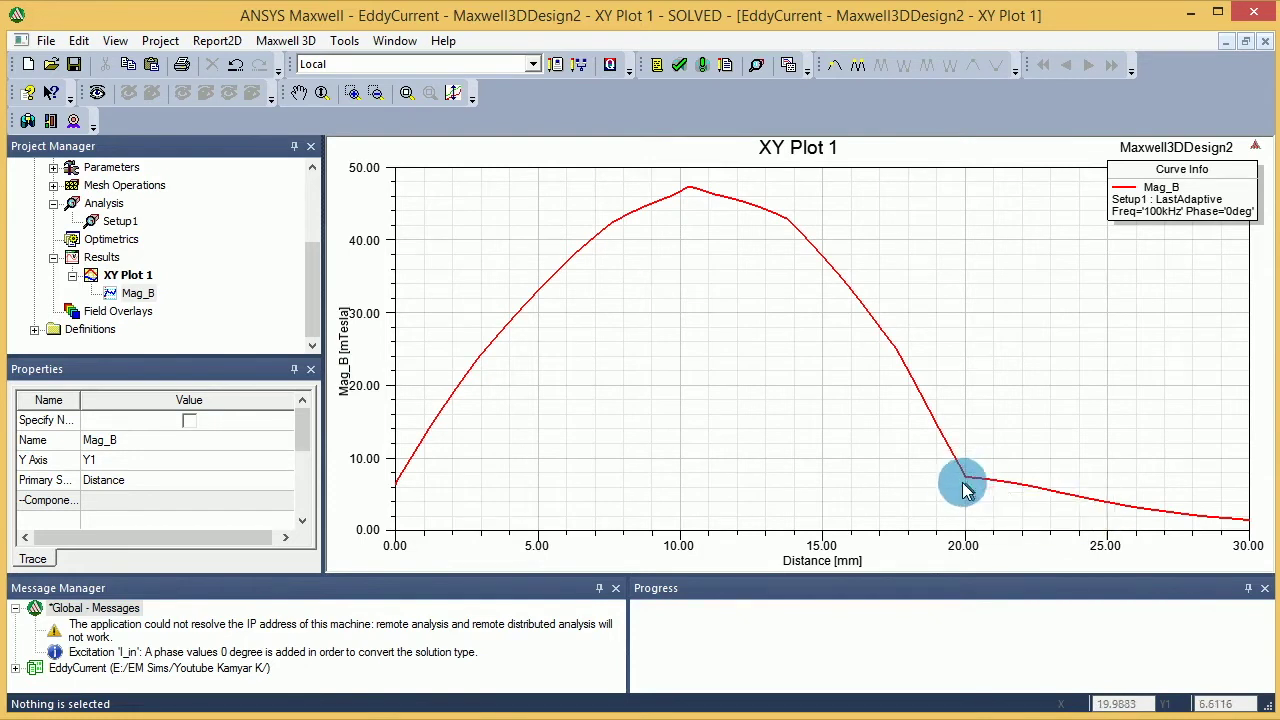
- Add a rectangular fields report, XY Plot 2, plotting Mag_H along axis_line
{"action": "left_click", "coordinate": [1012, 497]}
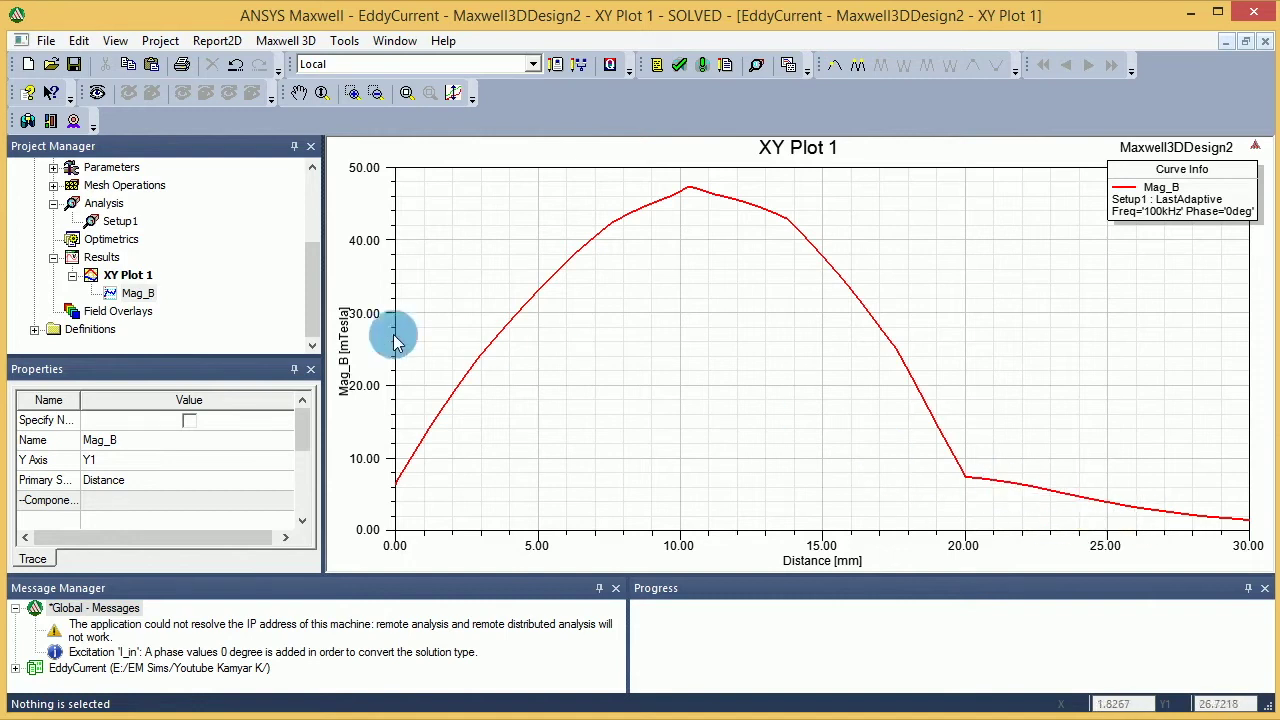
{"action": "right_click", "coordinate": [100, 262]}
{"action": "mouse_move", "coordinate": [235, 314]}
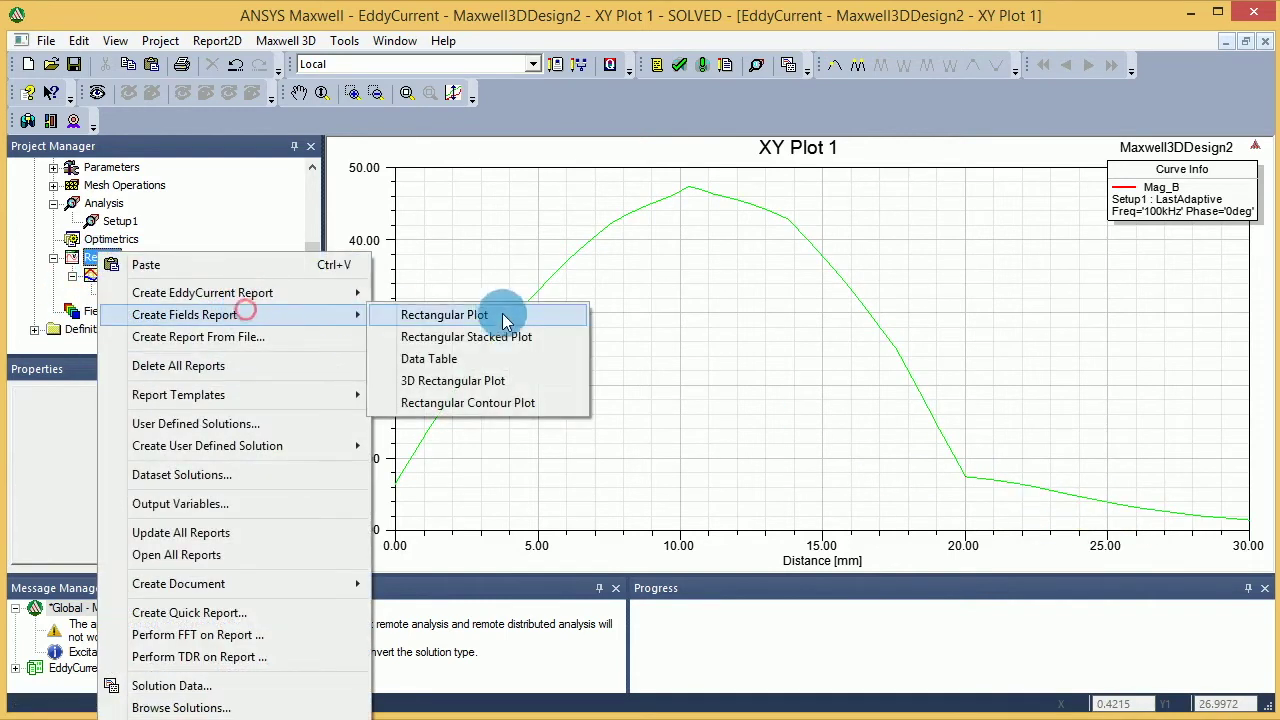
{"action": "left_click", "coordinate": [503, 318]}
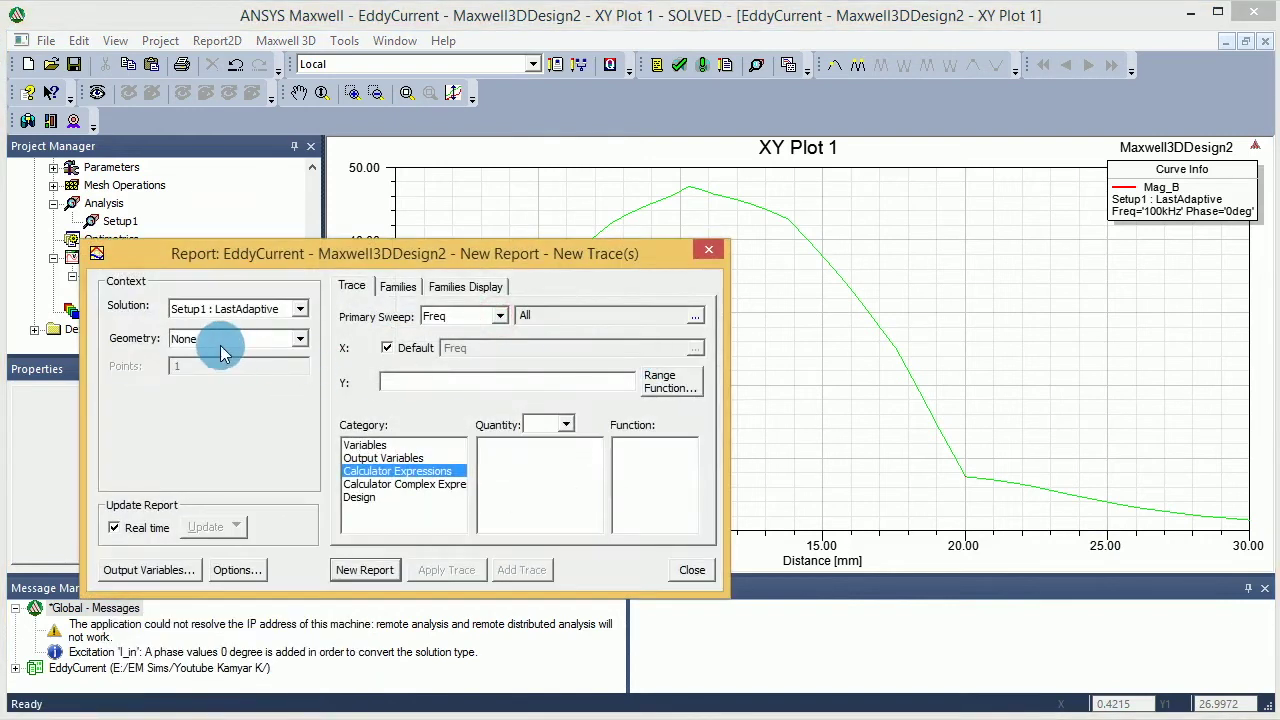
{"action": "left_click", "coordinate": [218, 340]}
{"action": "left_click", "coordinate": [216, 372]}
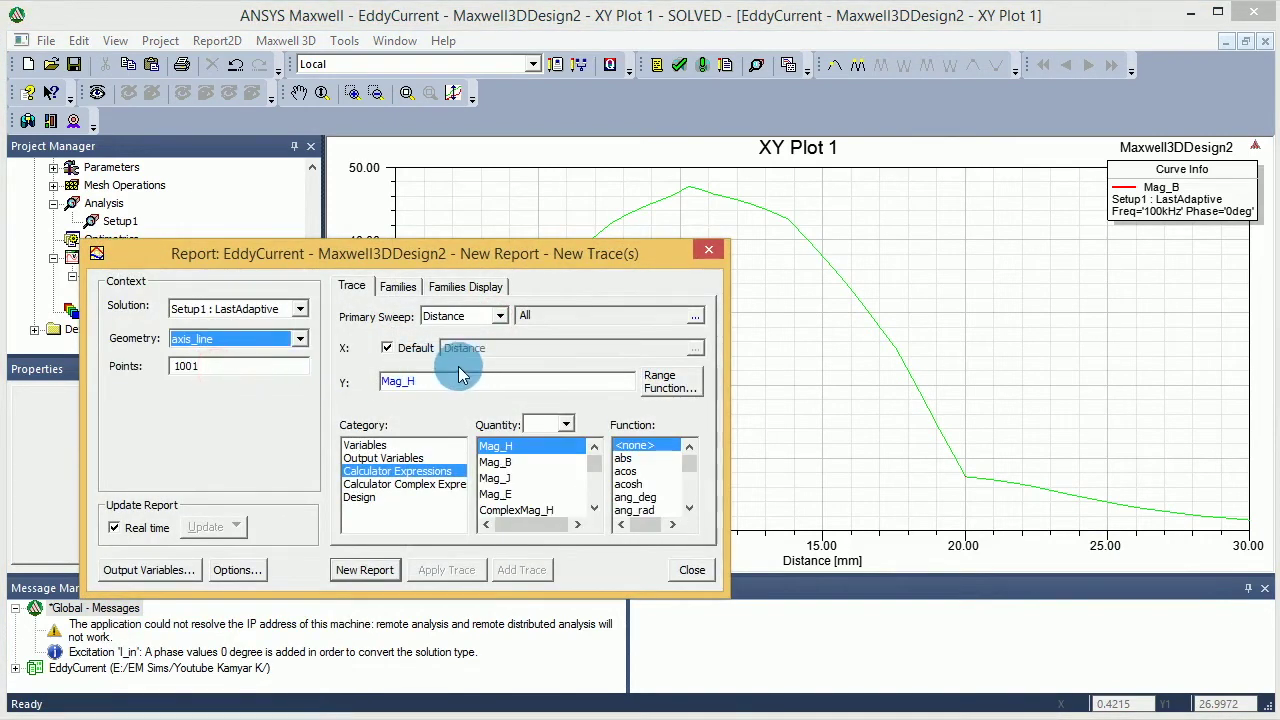
{"action": "left_click", "coordinate": [505, 446]}
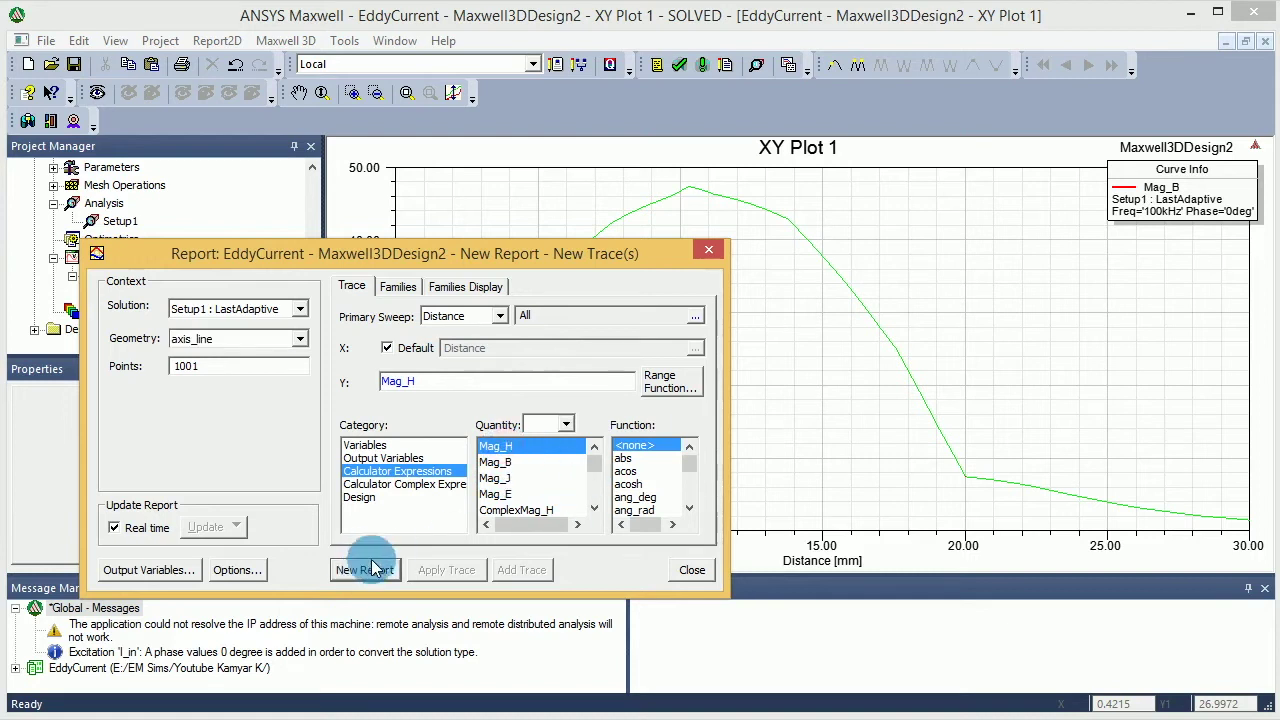
{"action": "left_click", "coordinate": [700, 568]}
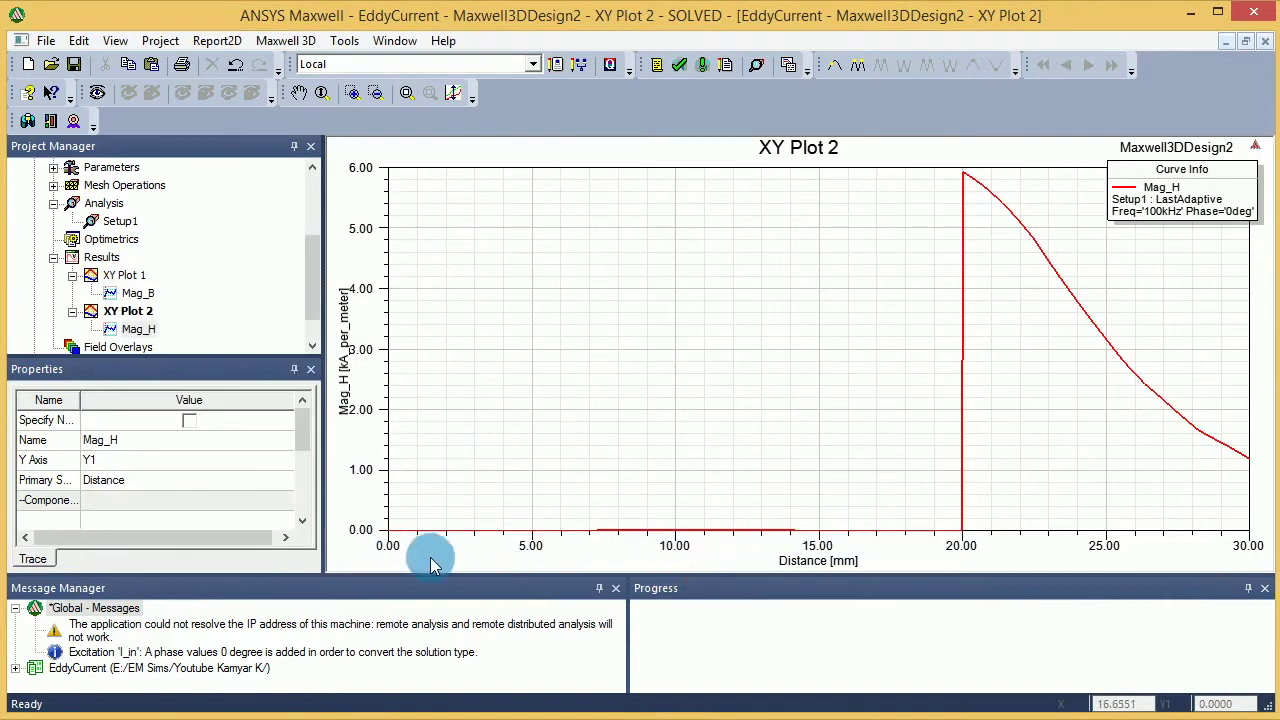
- Read the Mag_H curve values, then expand Parameters in the project tree to reveal Matrix1
{"action": "left_click", "coordinate": [390, 530]}
{"action": "left_click_drag", "start_coordinate": [390, 532], "coordinate": [641, 533]}
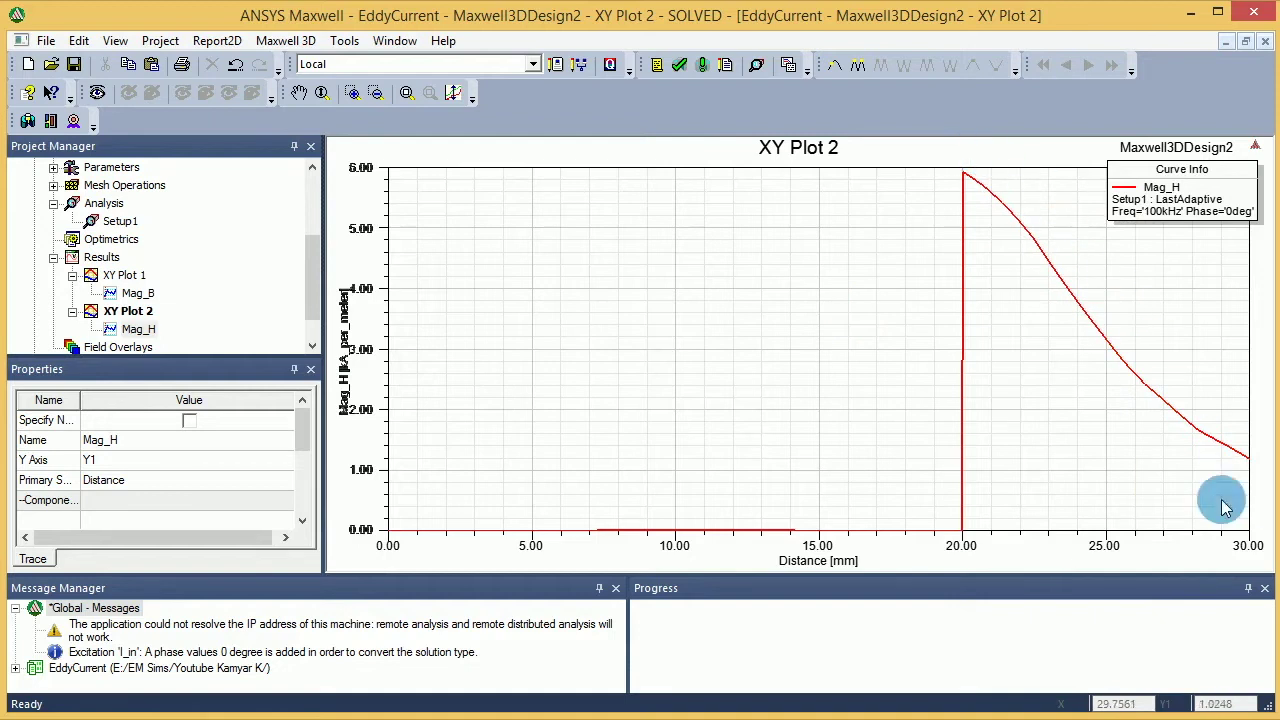
{"action": "left_click_drag", "start_coordinate": [314, 251], "coordinate": [309, 214]}
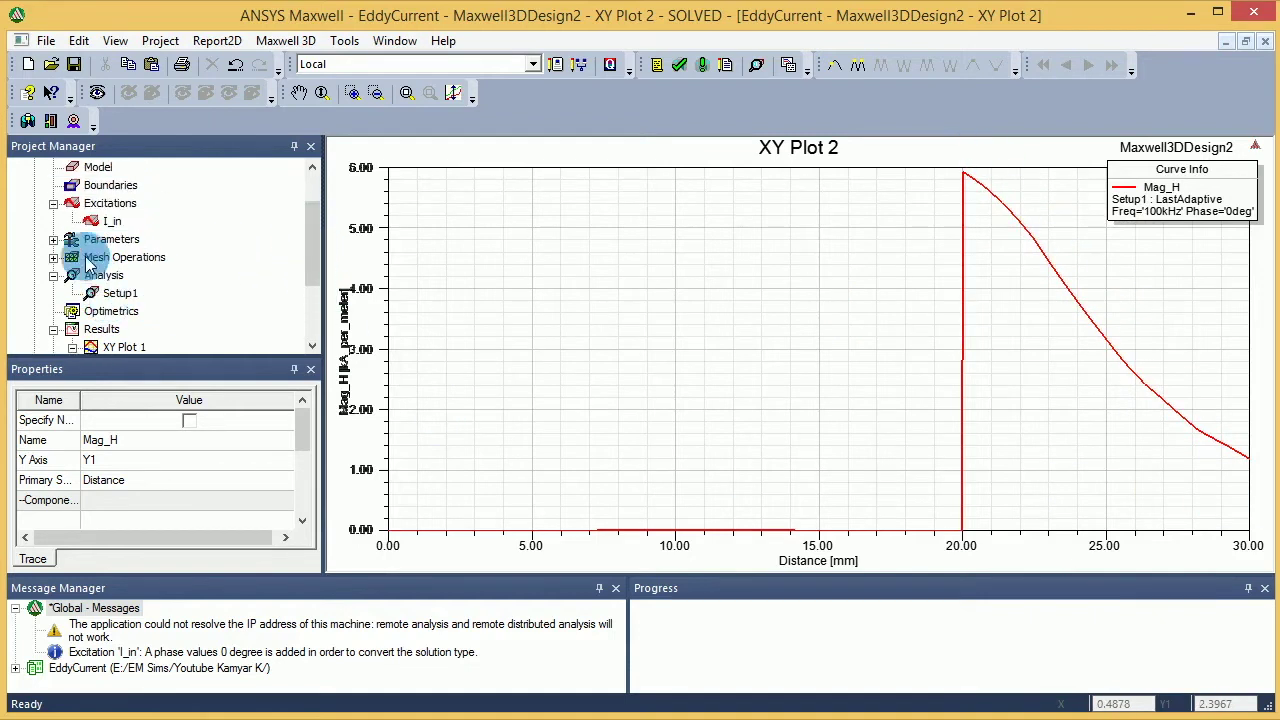
{"action": "left_click", "coordinate": [53, 239]}
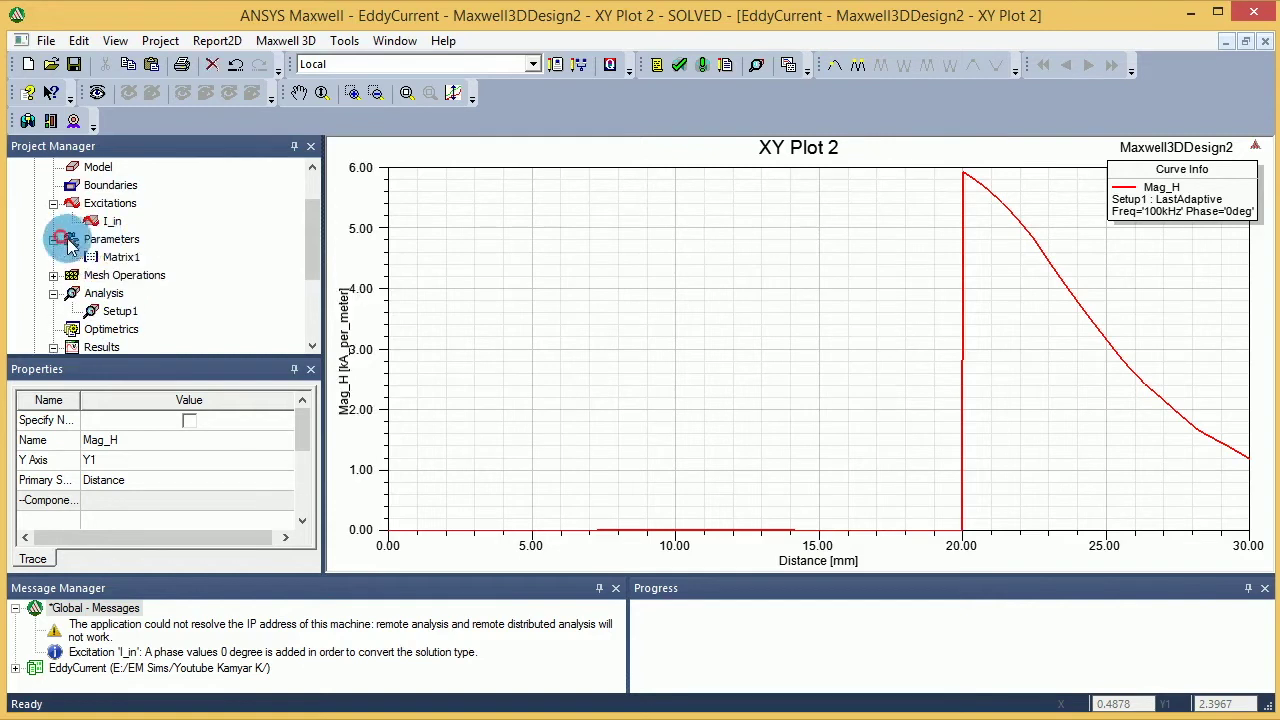
- Open Setup1's solution data and set the Matrix1 result type to R,L
{"action": "left_click_drag", "start_coordinate": [316, 228], "coordinate": [316, 238]}
{"action": "right_click", "coordinate": [120, 275]}
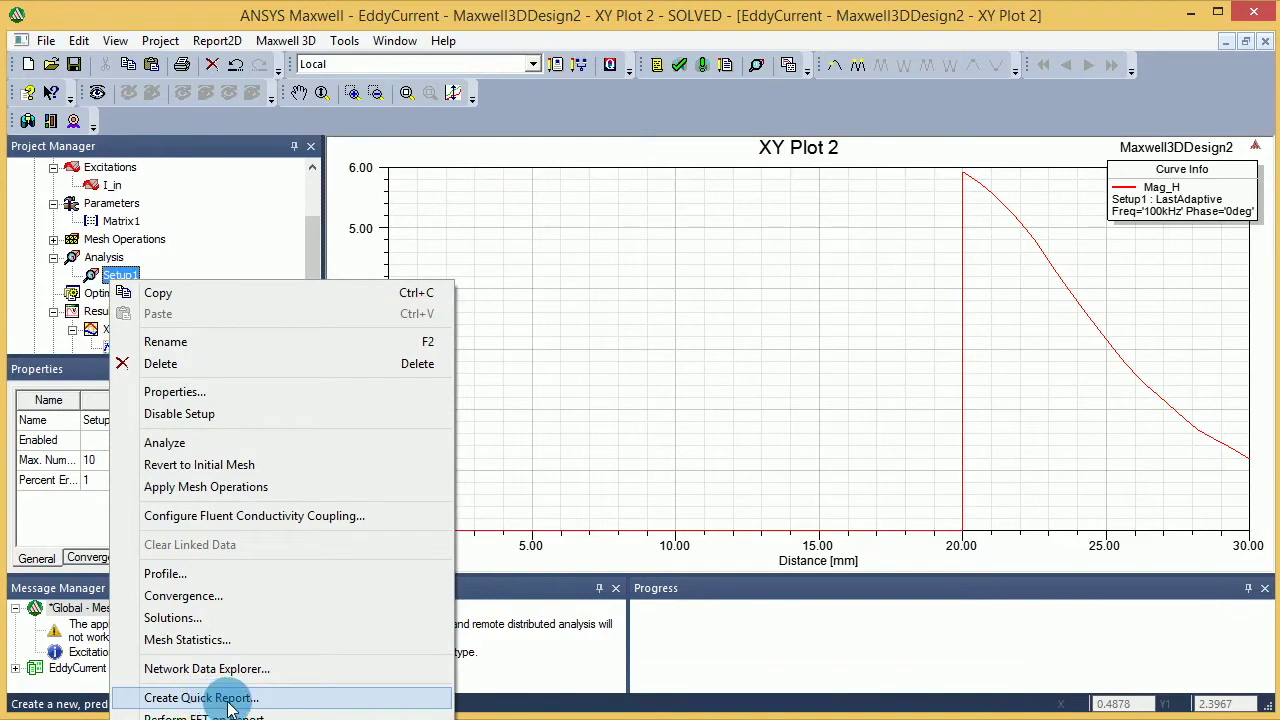
{"action": "left_click", "coordinate": [211, 619]}
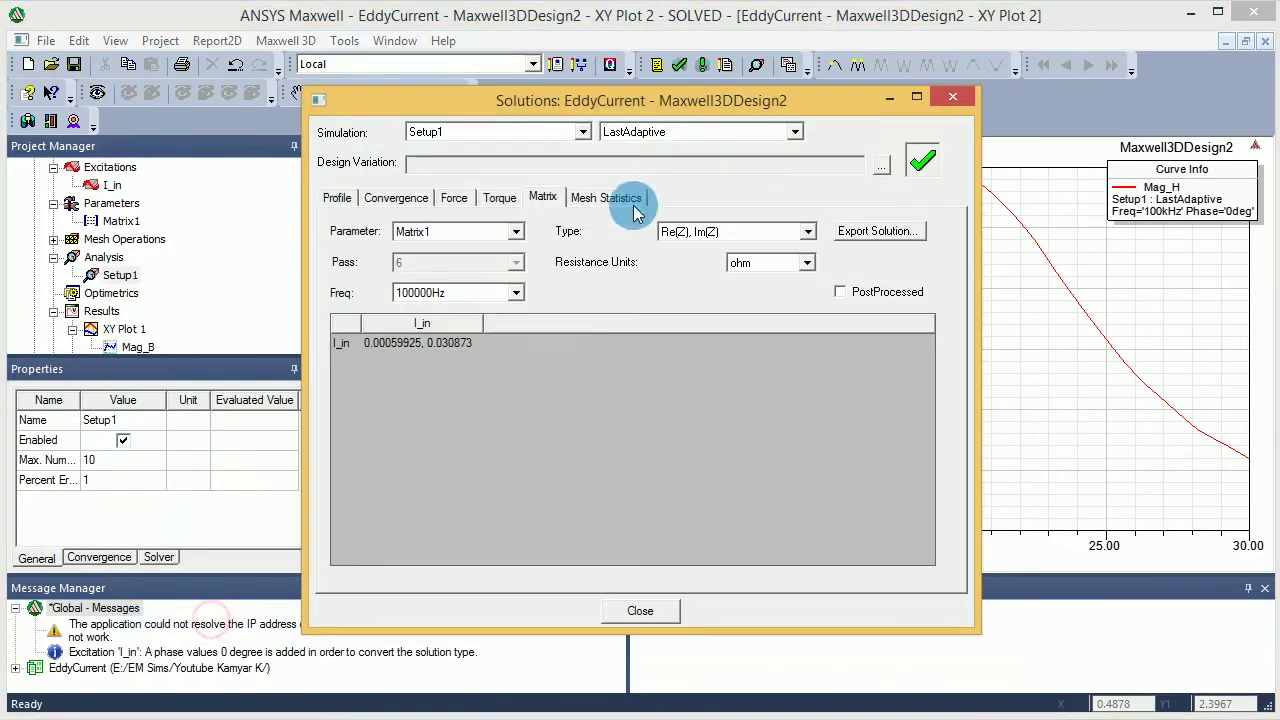
{"action": "left_click", "coordinate": [606, 198]}
{"action": "left_click", "coordinate": [538, 198]}
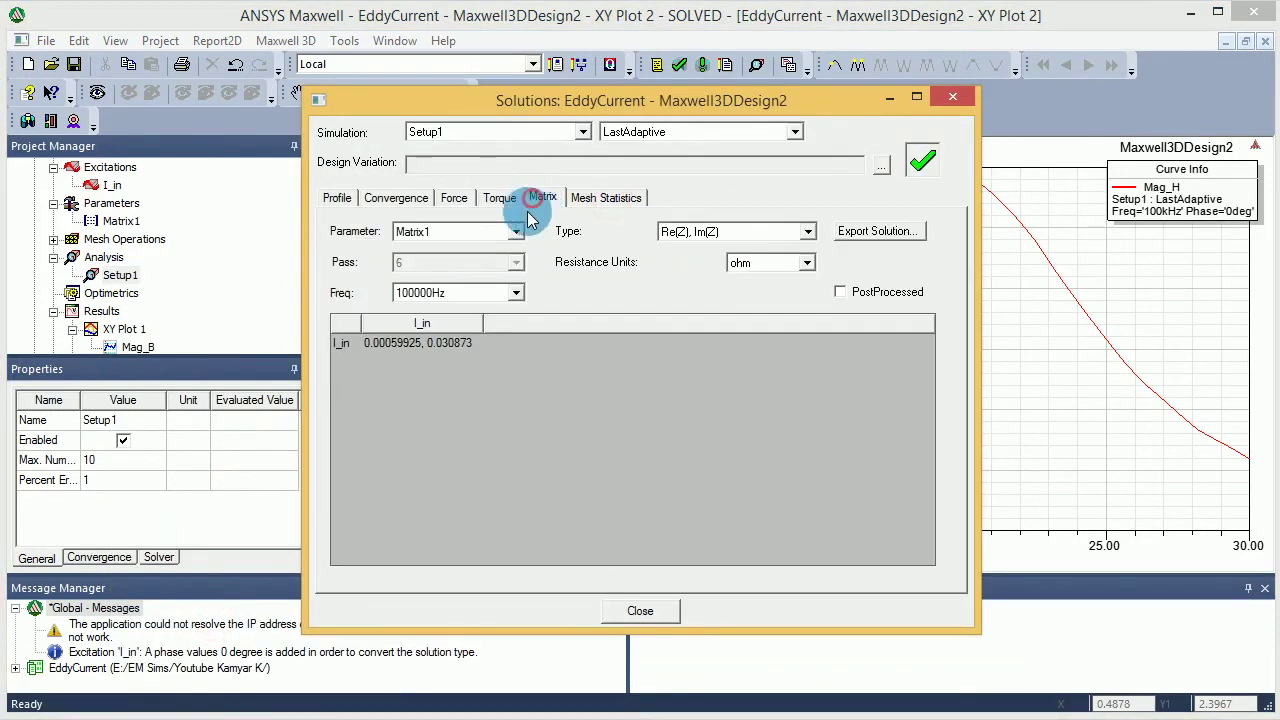
{"action": "left_click", "coordinate": [748, 232]}
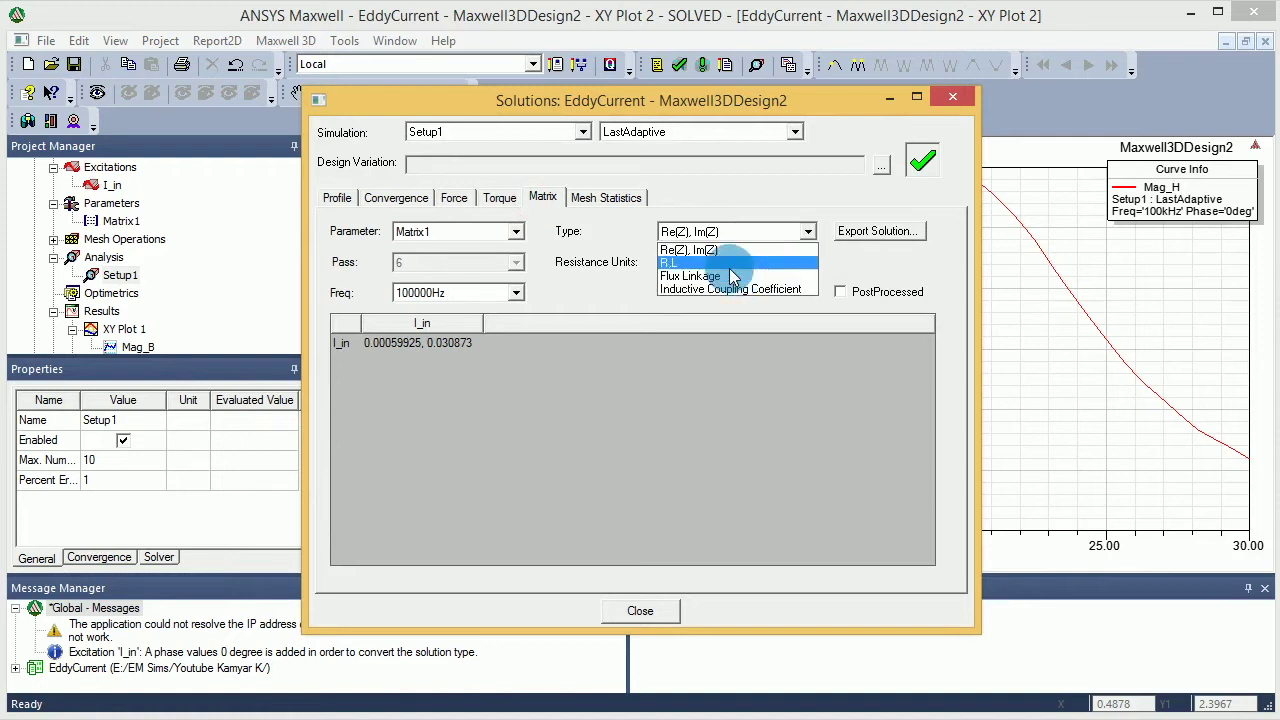
{"action": "left_click", "coordinate": [730, 264]}
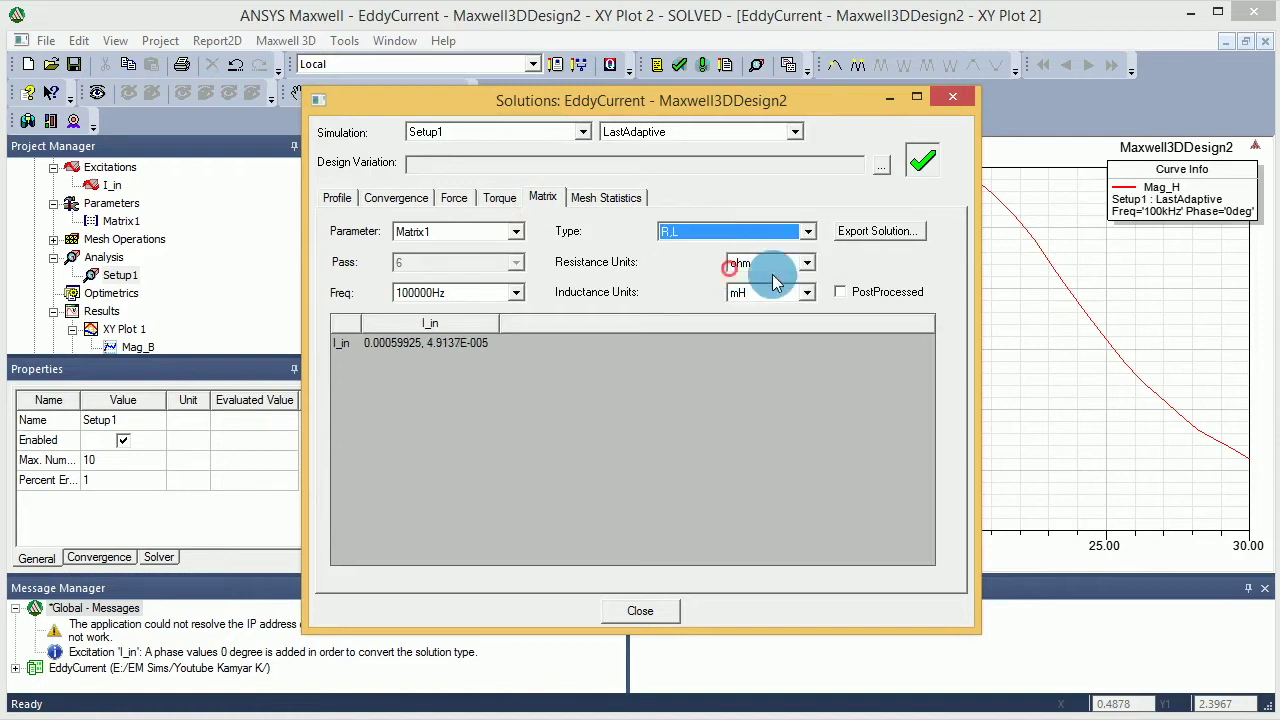
{"action": "left_click", "coordinate": [841, 292]}
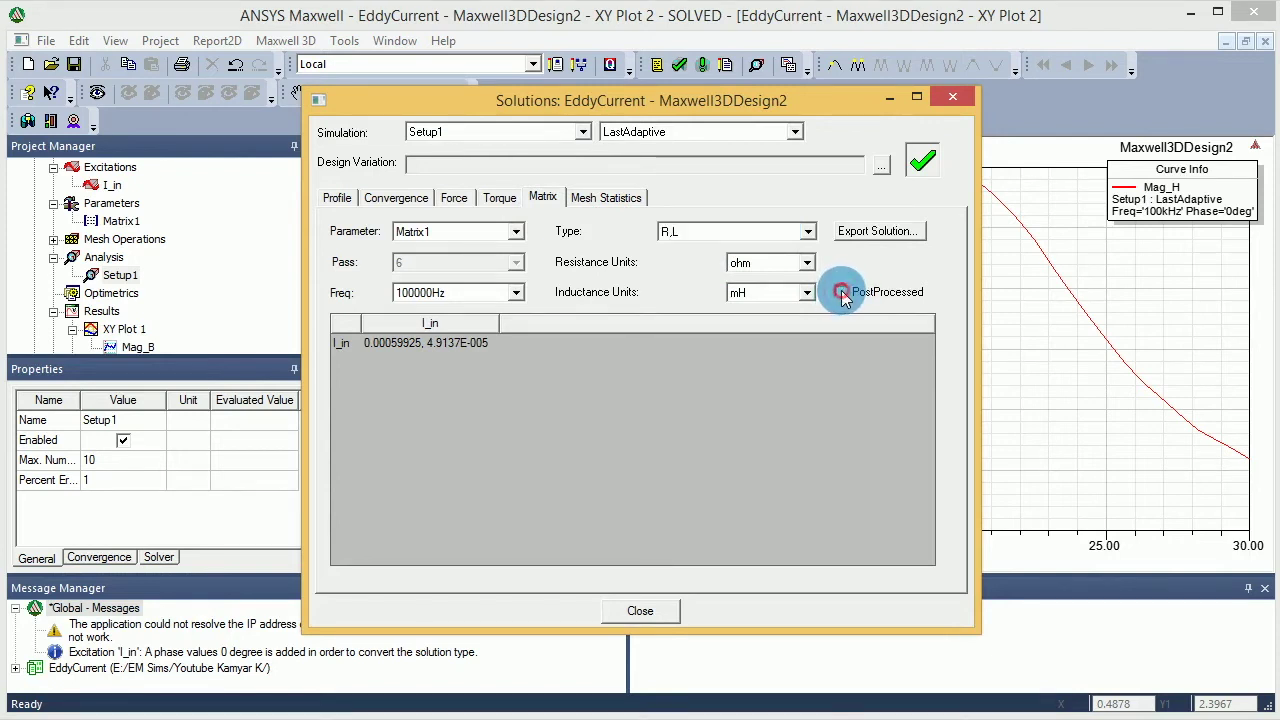
{"action": "left_click", "coordinate": [841, 292]}
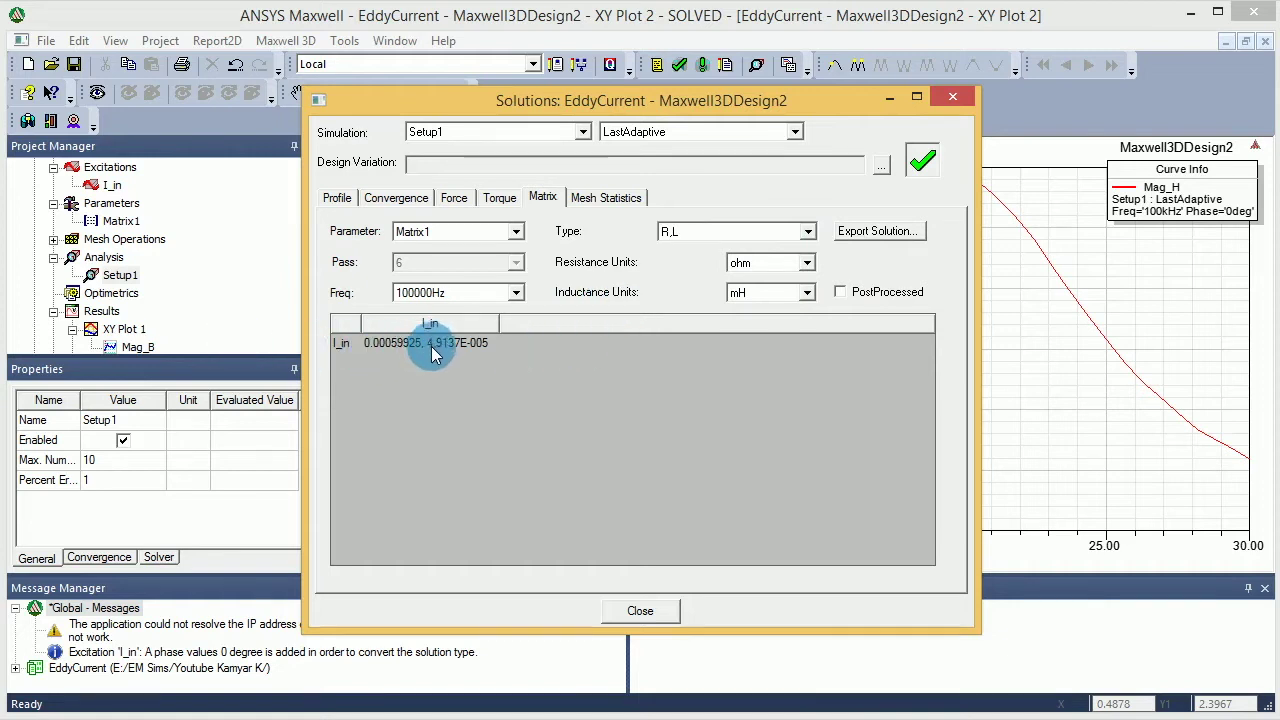
- Keep 100000Hz and show inductance in nH (49.137) and resistance in uOhm (599.25)
{"action": "left_click", "coordinate": [405, 292]}
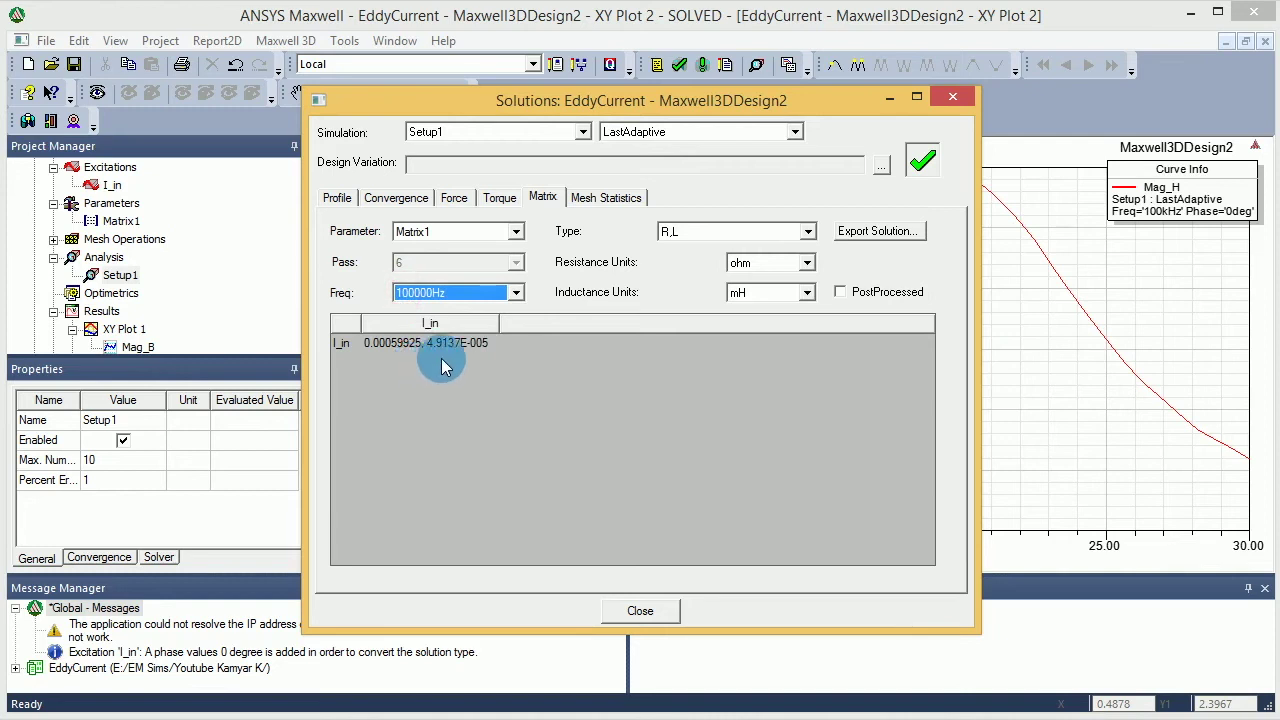
{"action": "left_click", "coordinate": [429, 290]}
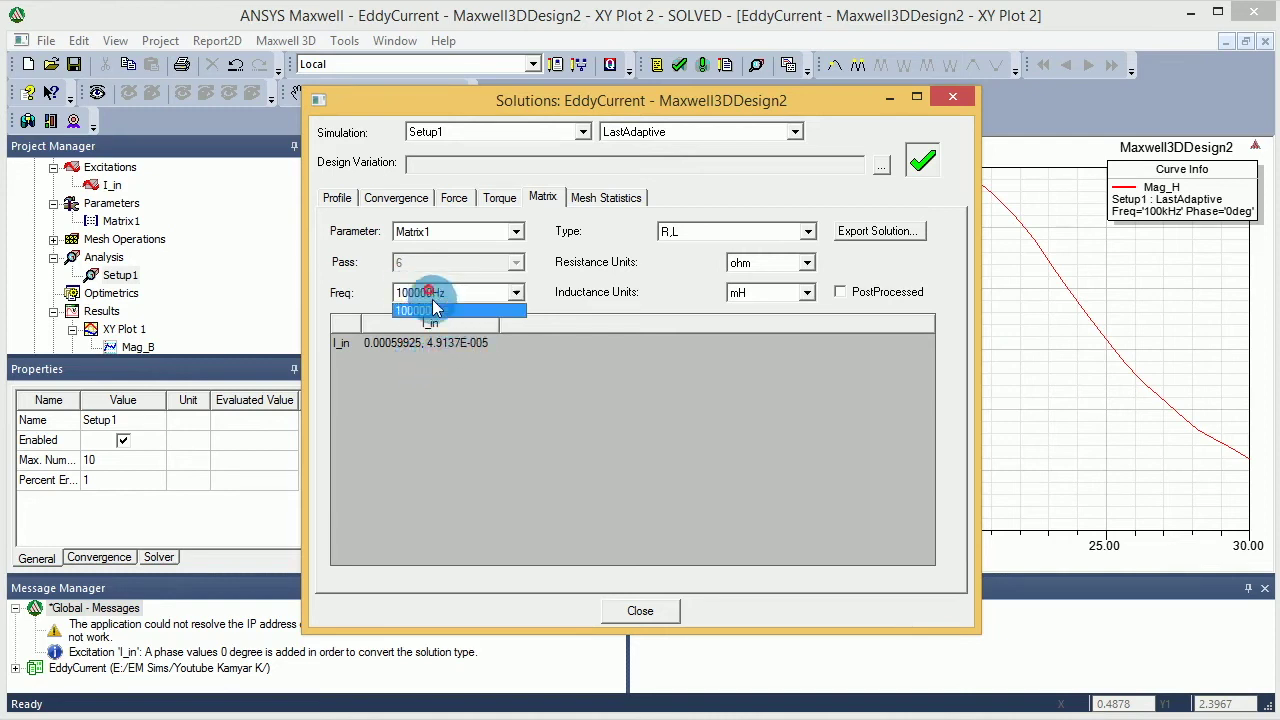
{"action": "left_click", "coordinate": [502, 379]}
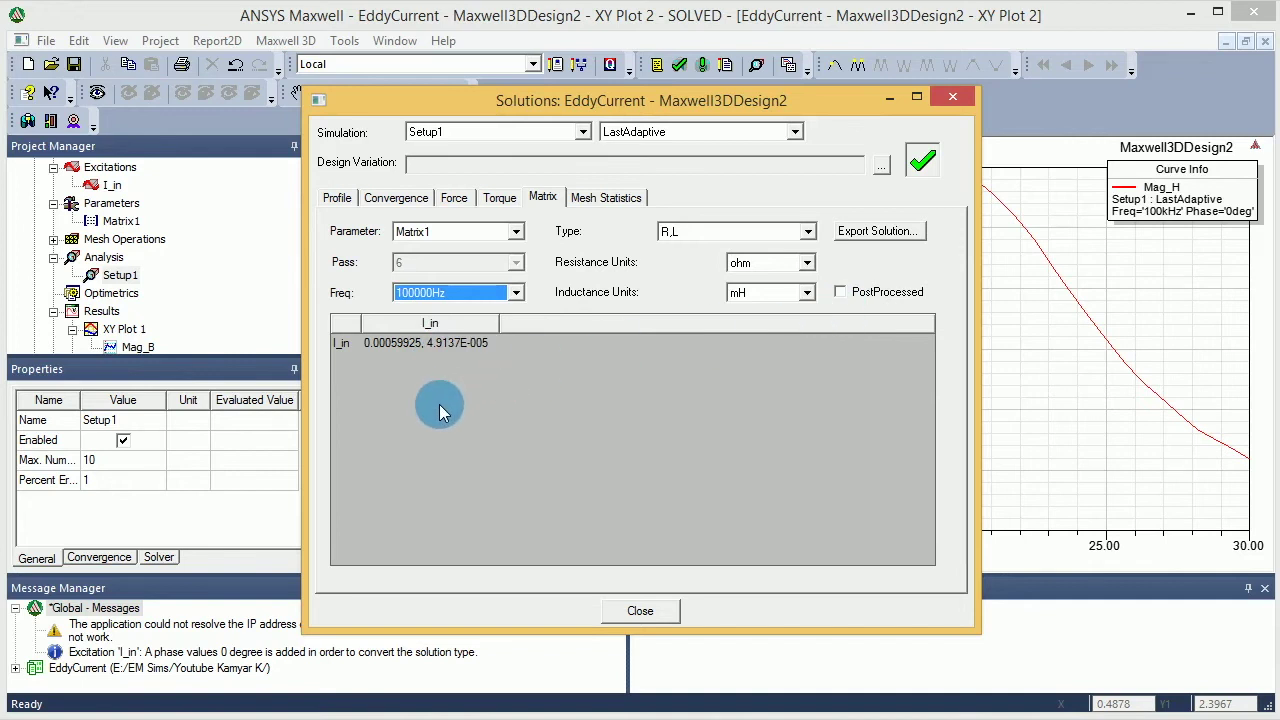
{"action": "left_click", "coordinate": [792, 289]}
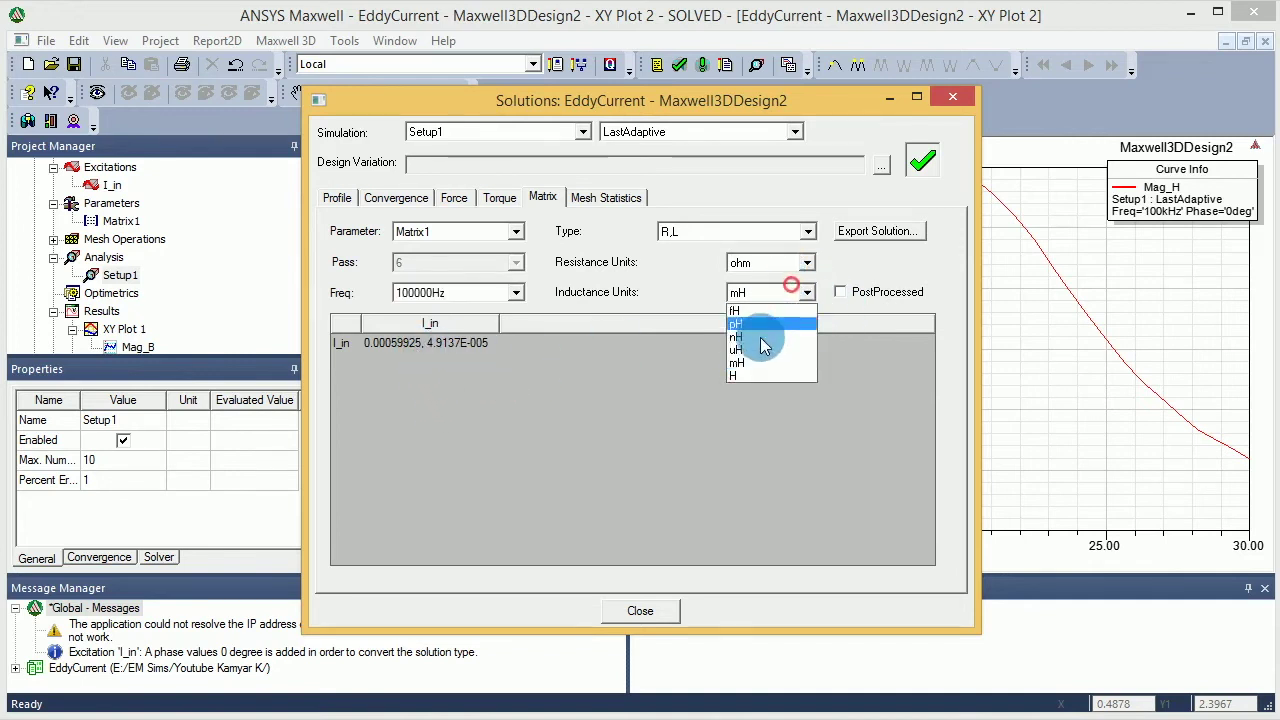
{"action": "left_click", "coordinate": [762, 336]}
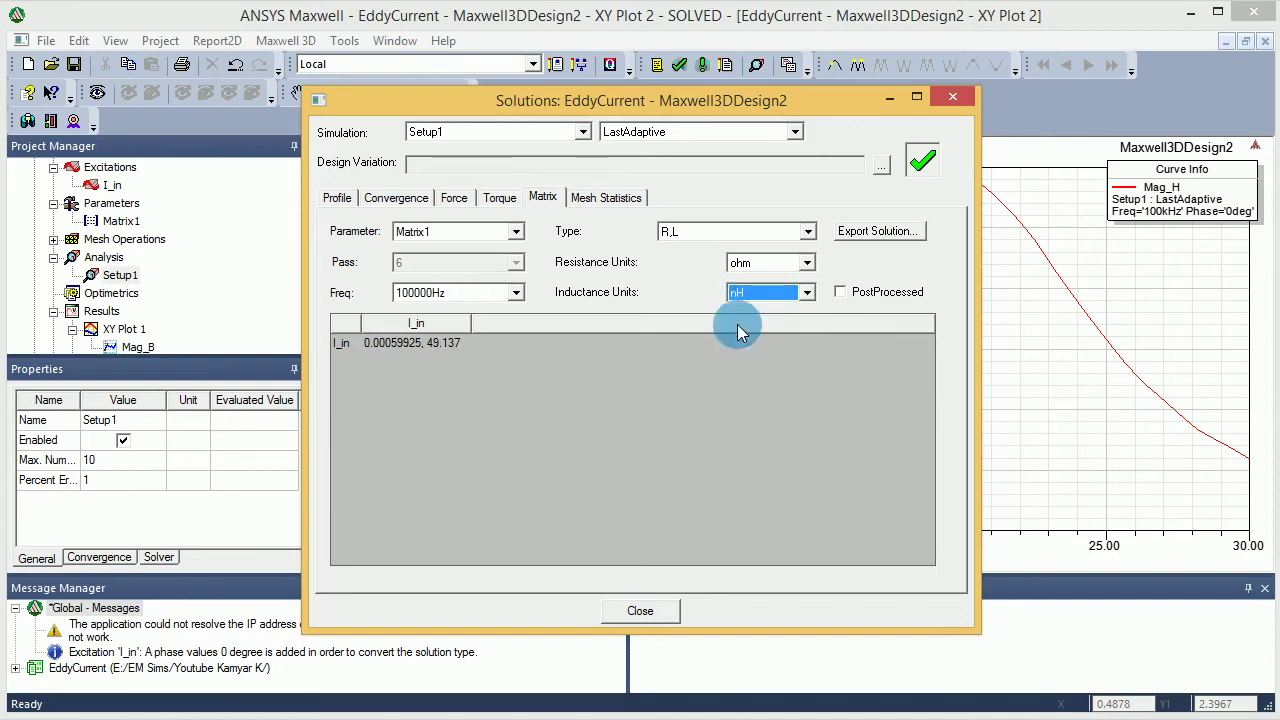
{"action": "left_click", "coordinate": [750, 262]}
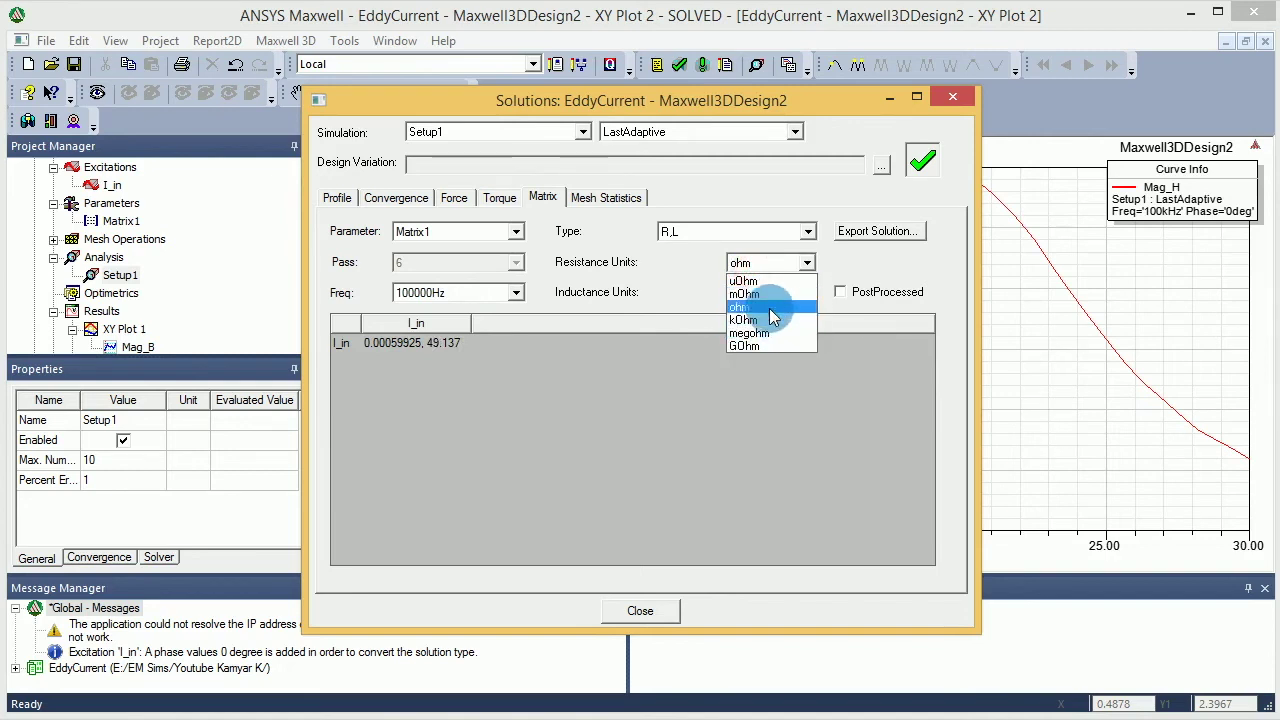
{"action": "left_click", "coordinate": [758, 281]}
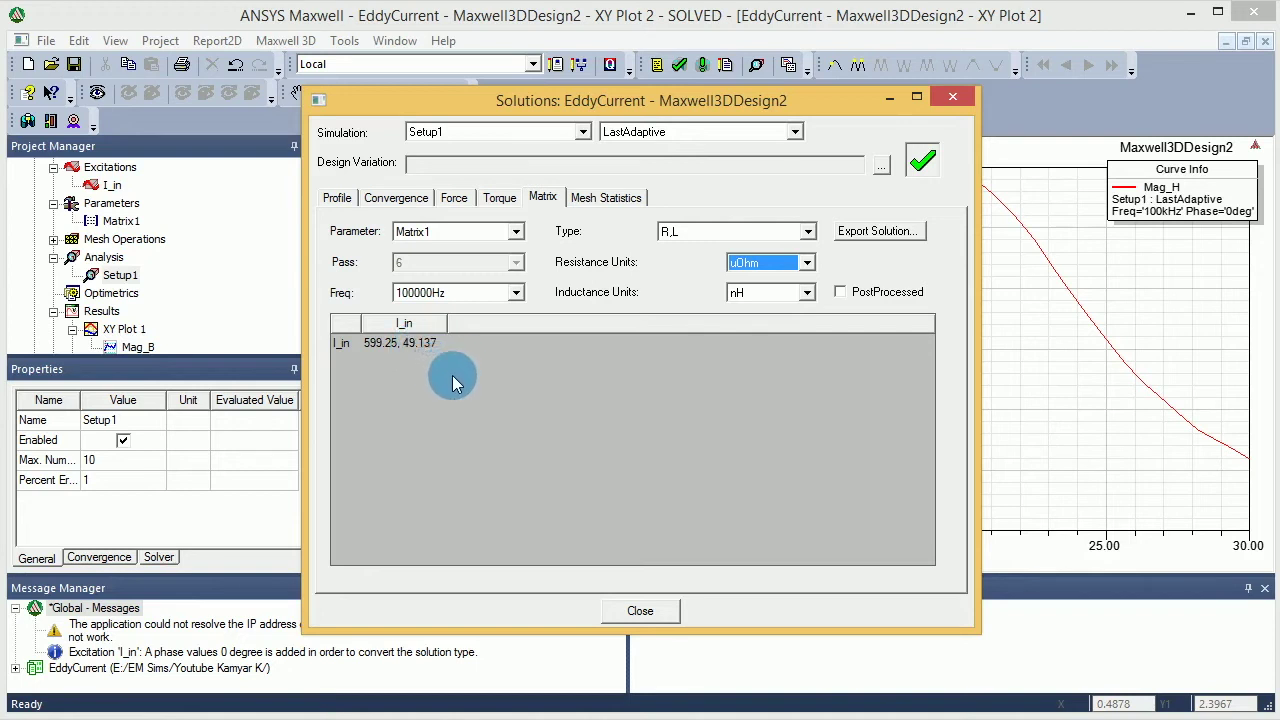
- Switch the matrix type to Re(Z), Im(Z) with resistance in ohm, then close the Solutions dialog
{"action": "left_click", "coordinate": [755, 263]}
{"action": "left_click", "coordinate": [745, 263]}
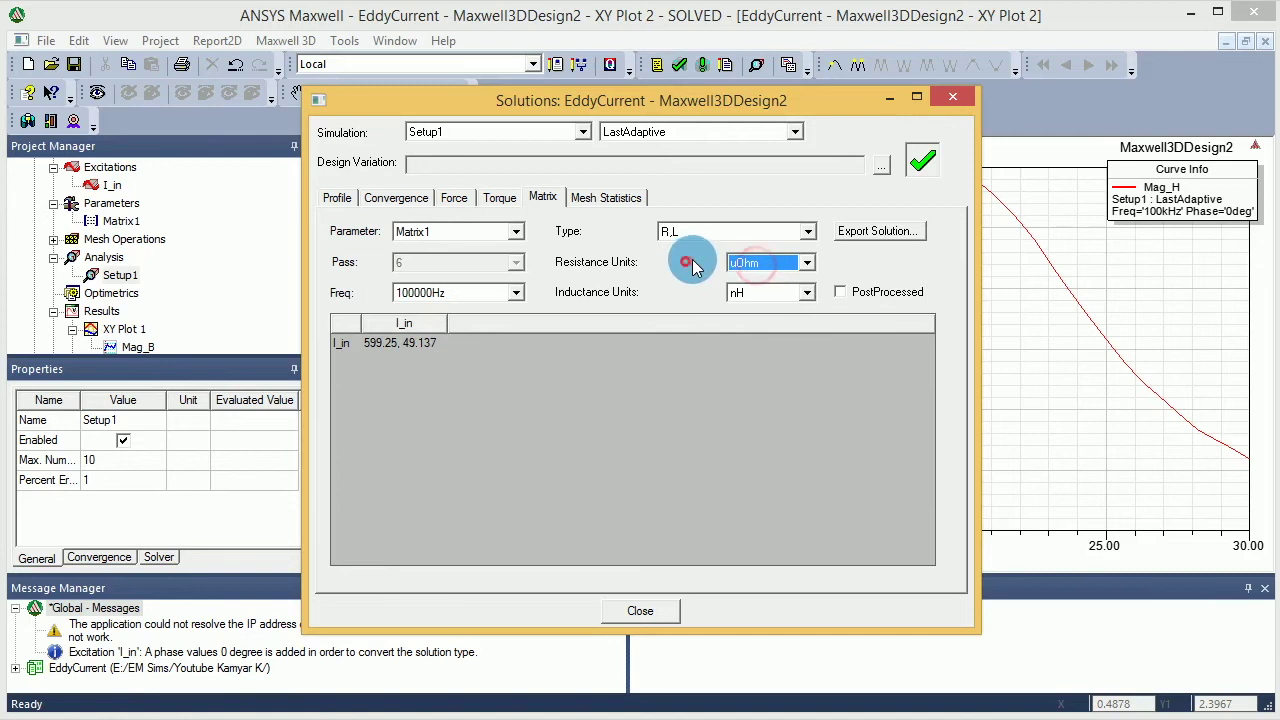
{"action": "left_click", "coordinate": [737, 231]}
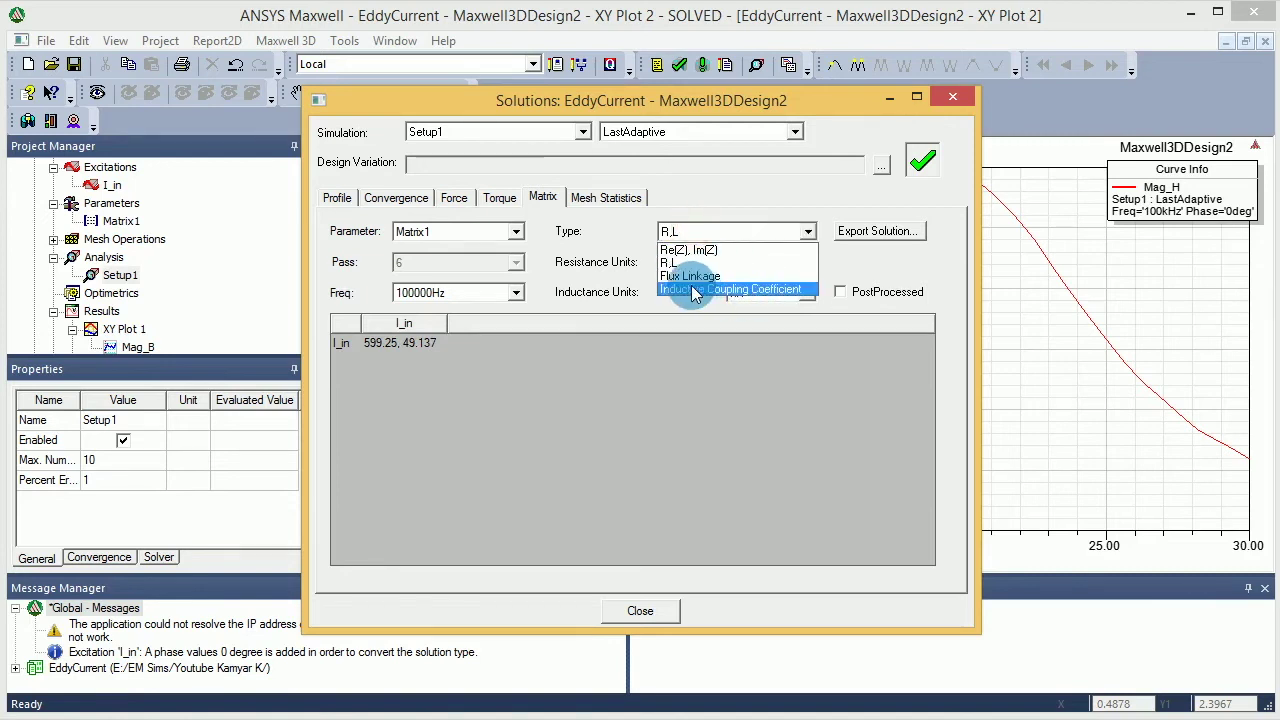
{"action": "left_click", "coordinate": [685, 250]}
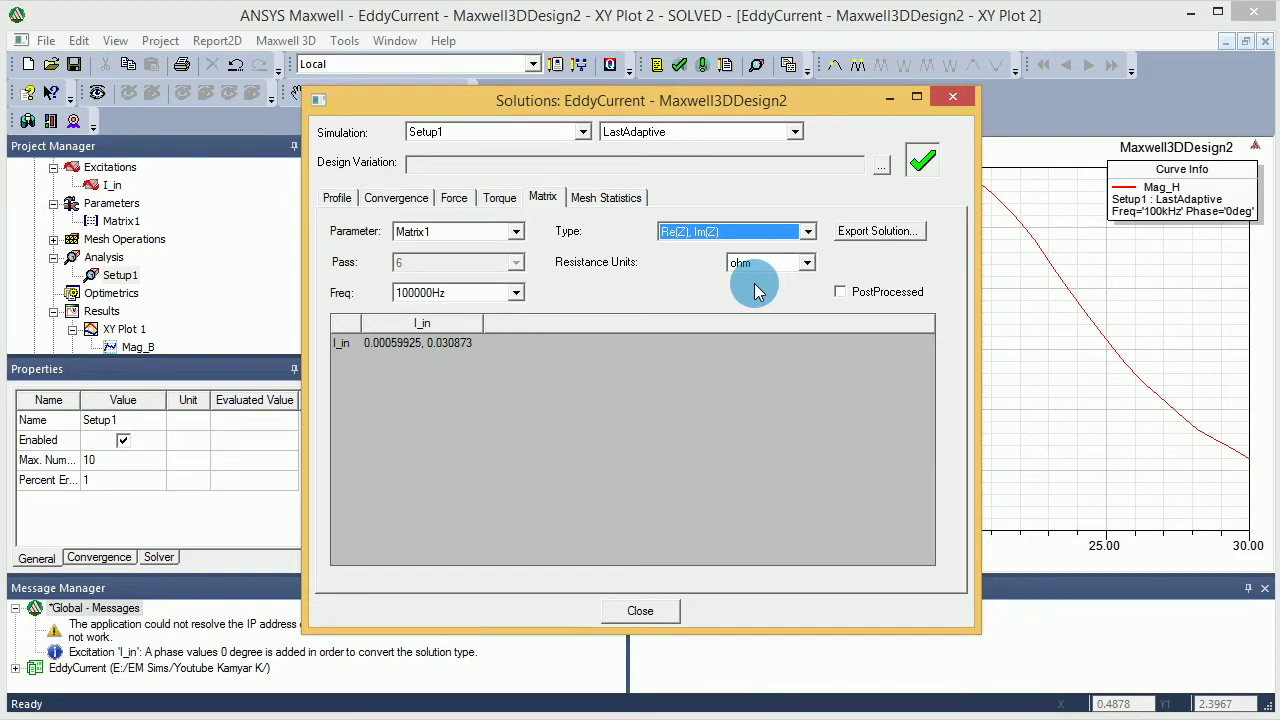
{"action": "left_click", "coordinate": [745, 263]}
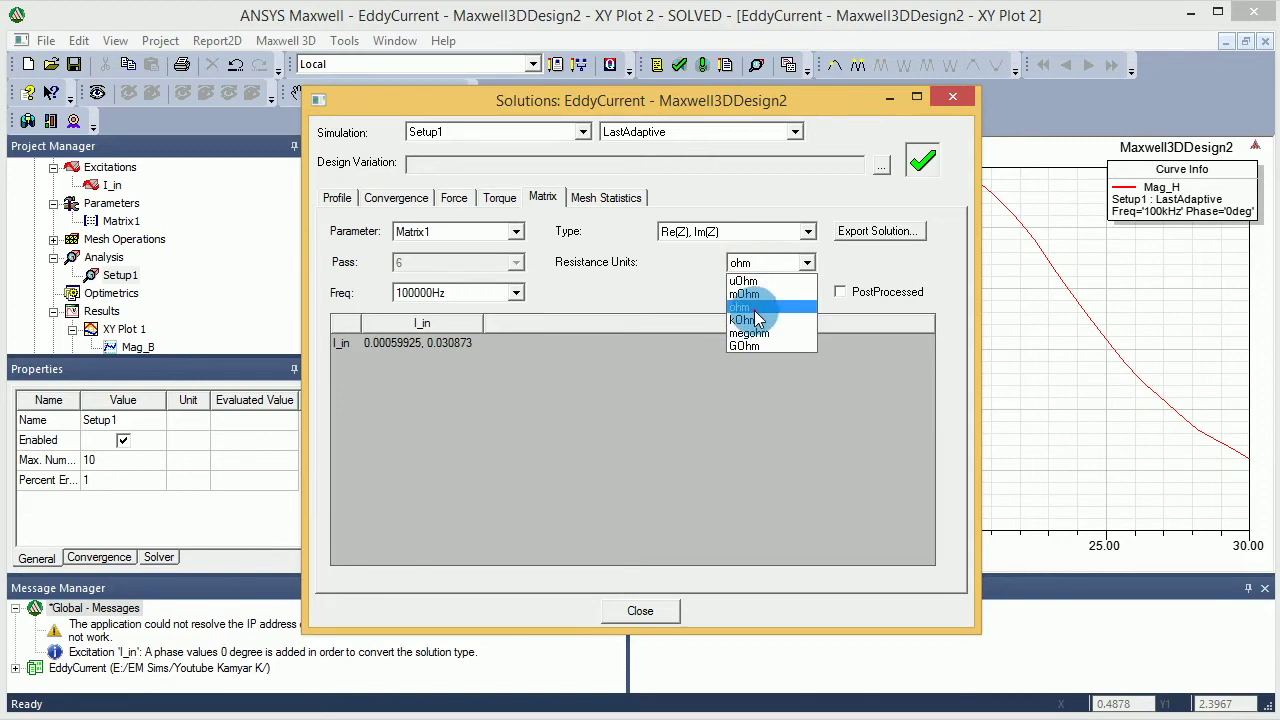
{"action": "left_click", "coordinate": [755, 310]}
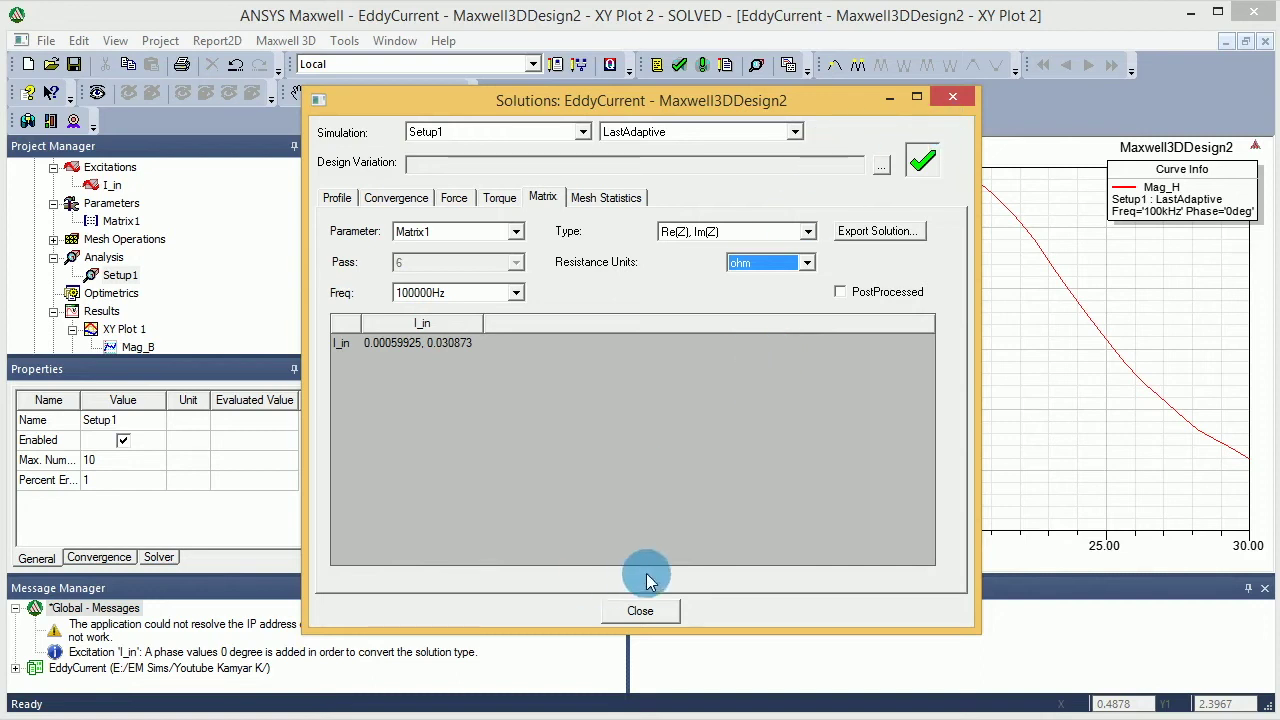
{"action": "left_click", "coordinate": [662, 609]}
- Return to the Maxwell3DDesign2 model and select the Global:YZ plane
{"action": "left_click", "coordinate": [799, 405]}
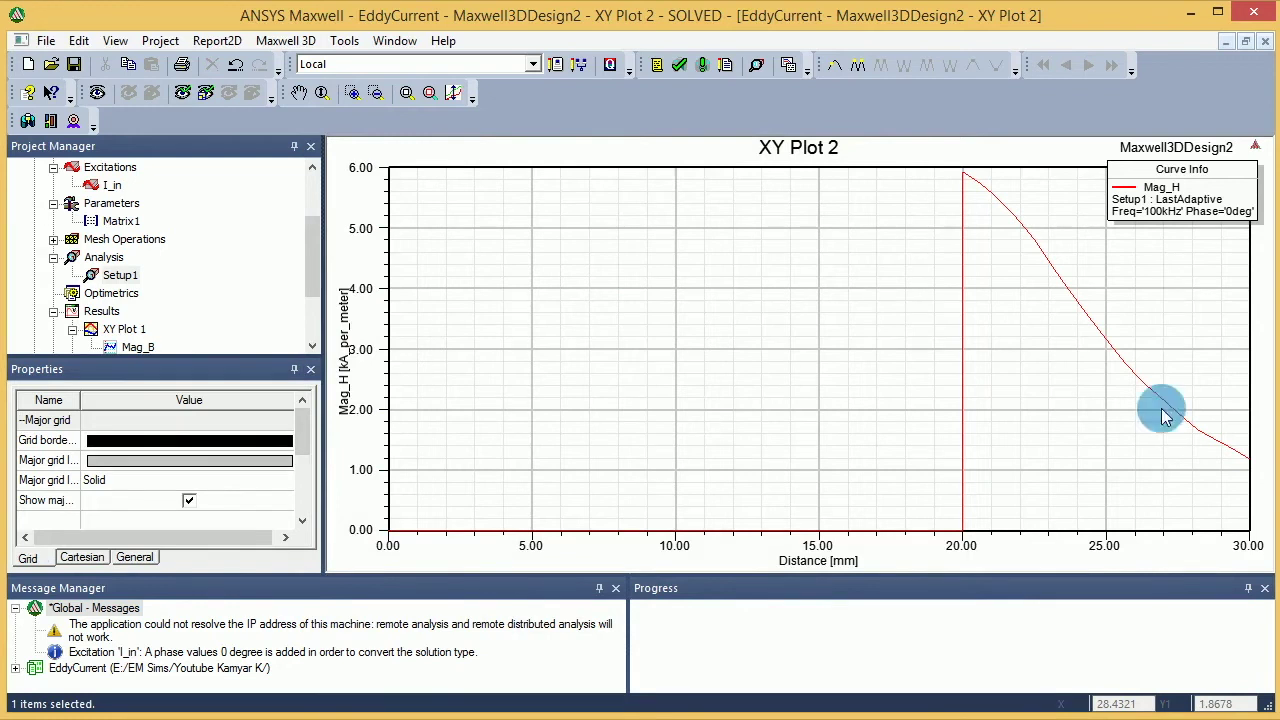
{"action": "left_click_drag", "start_coordinate": [310, 266], "coordinate": [300, 186]}
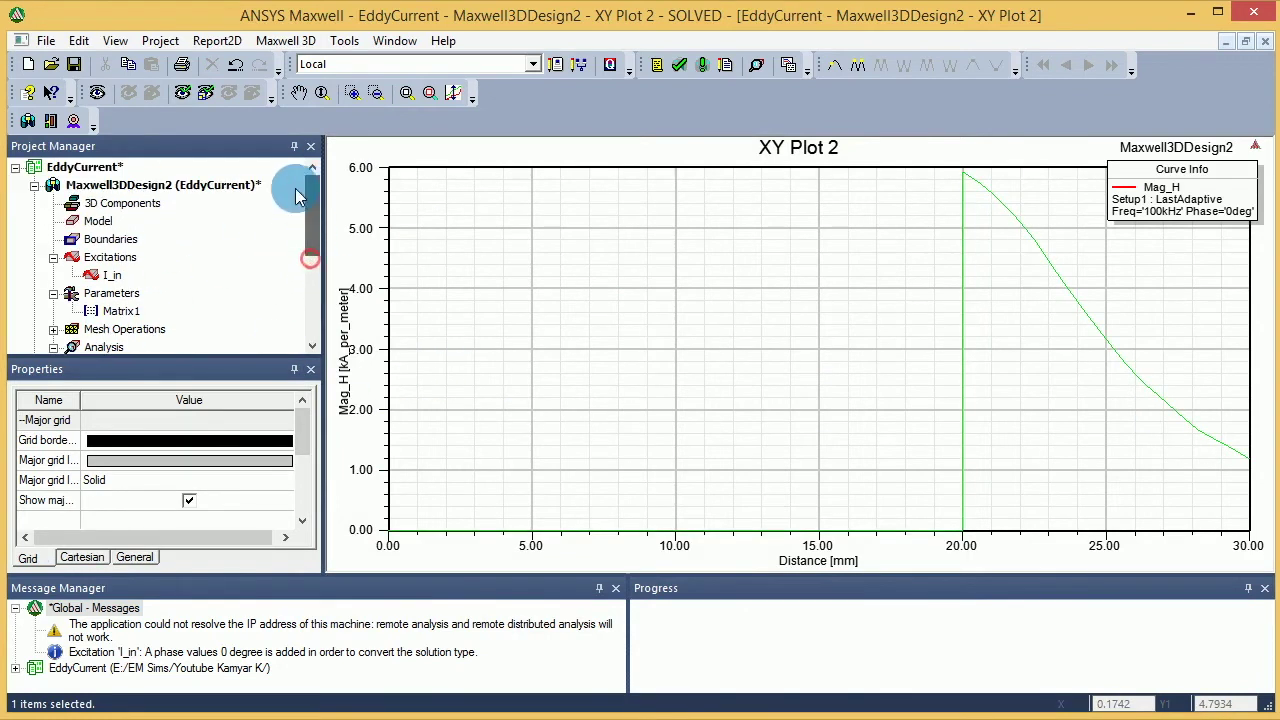
{"action": "double_click", "coordinate": [130, 184]}
{"action": "left_click_drag", "start_coordinate": [766, 318], "coordinate": [690, 420], "text": "alt"}
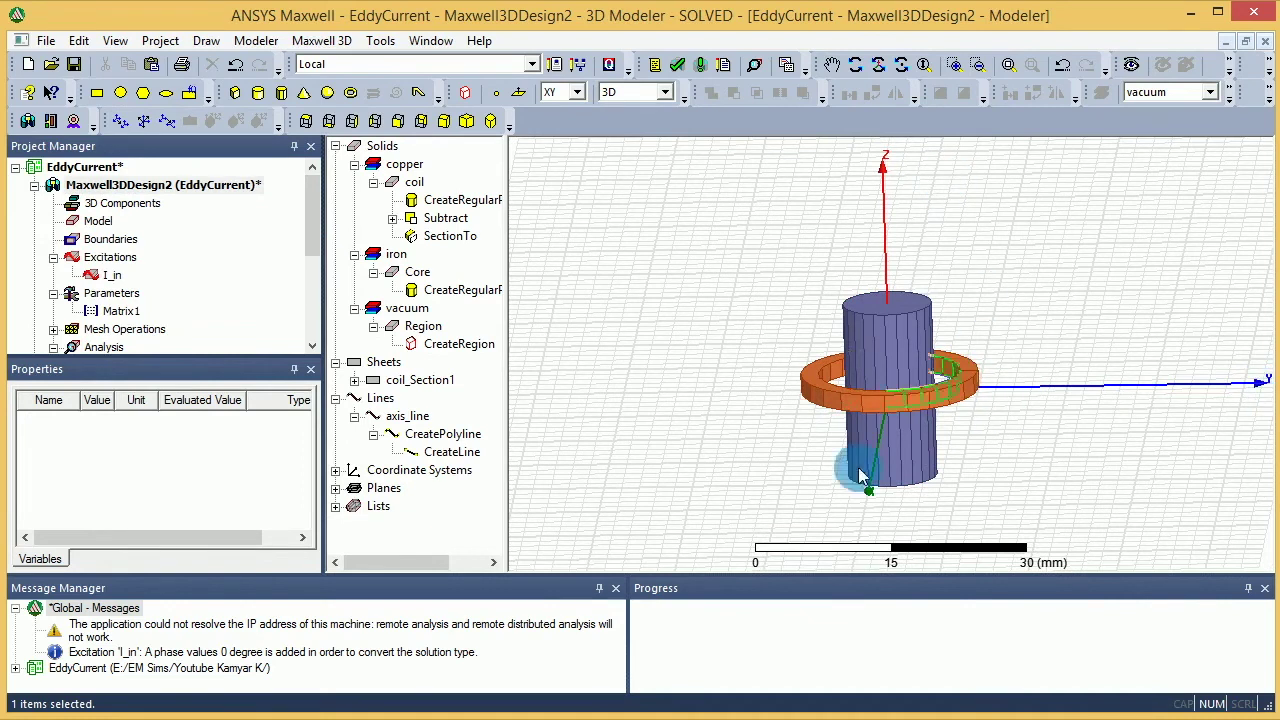
{"action": "left_click", "coordinate": [338, 488]}
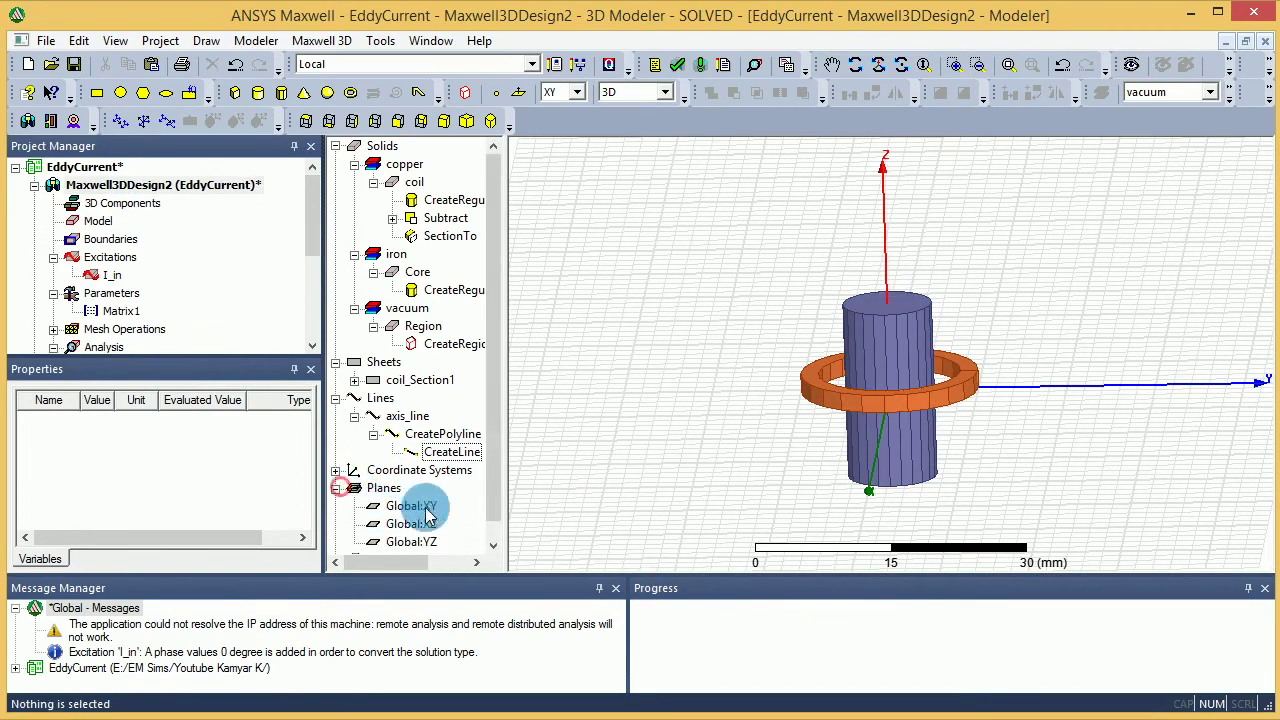
{"action": "left_click", "coordinate": [413, 541]}
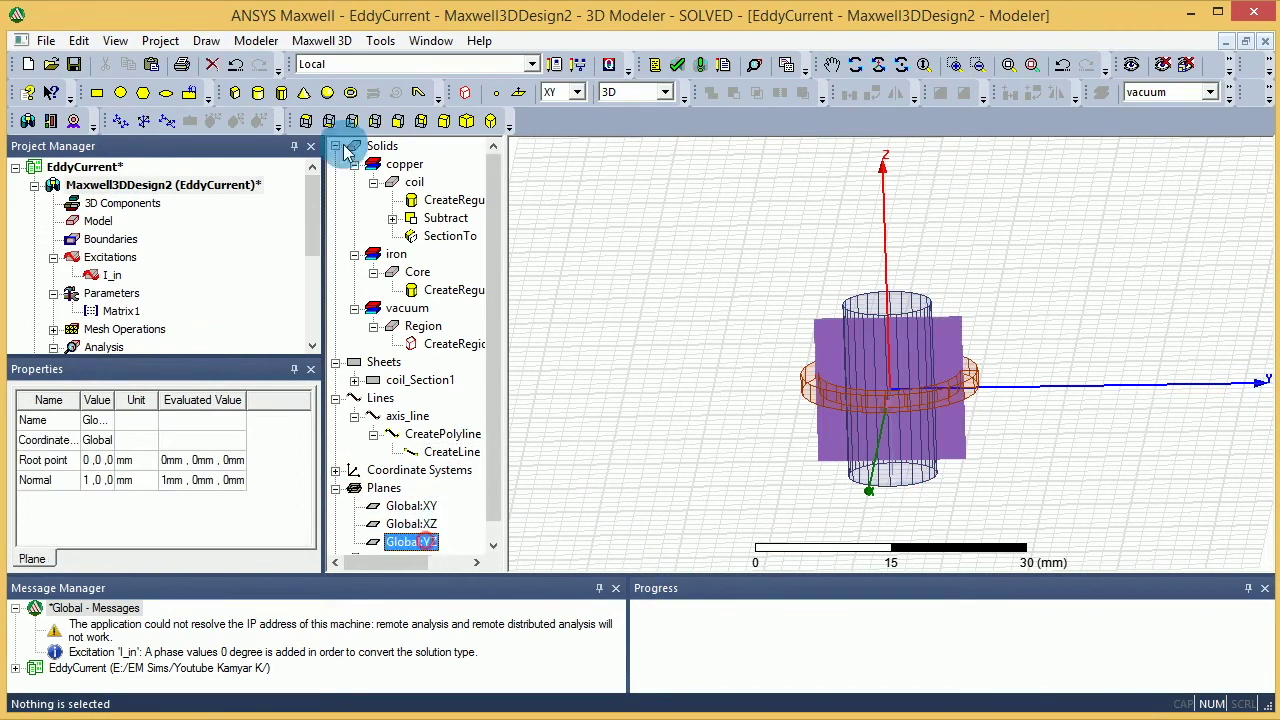
- Start a B field plot from the Maxwell 3D Fields menu
{"action": "left_click", "coordinate": [321, 40]}
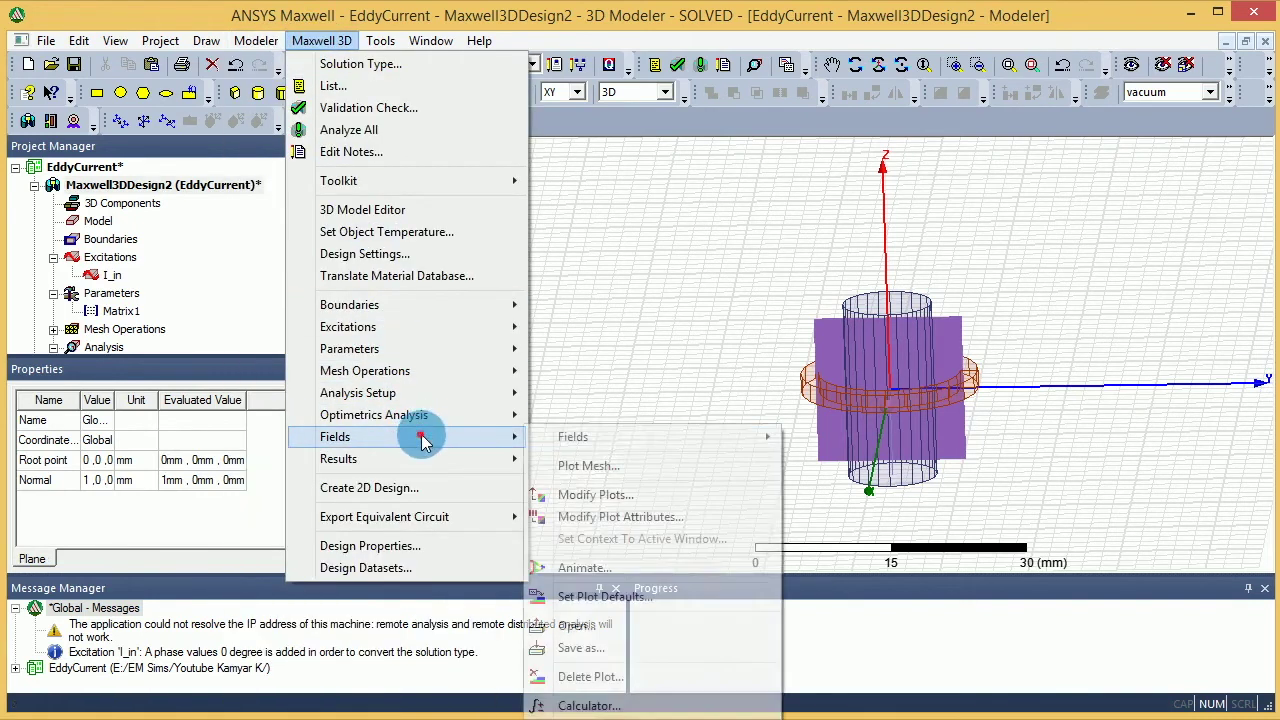
{"action": "left_click", "coordinate": [423, 436]}
{"action": "left_click", "coordinate": [651, 436]}
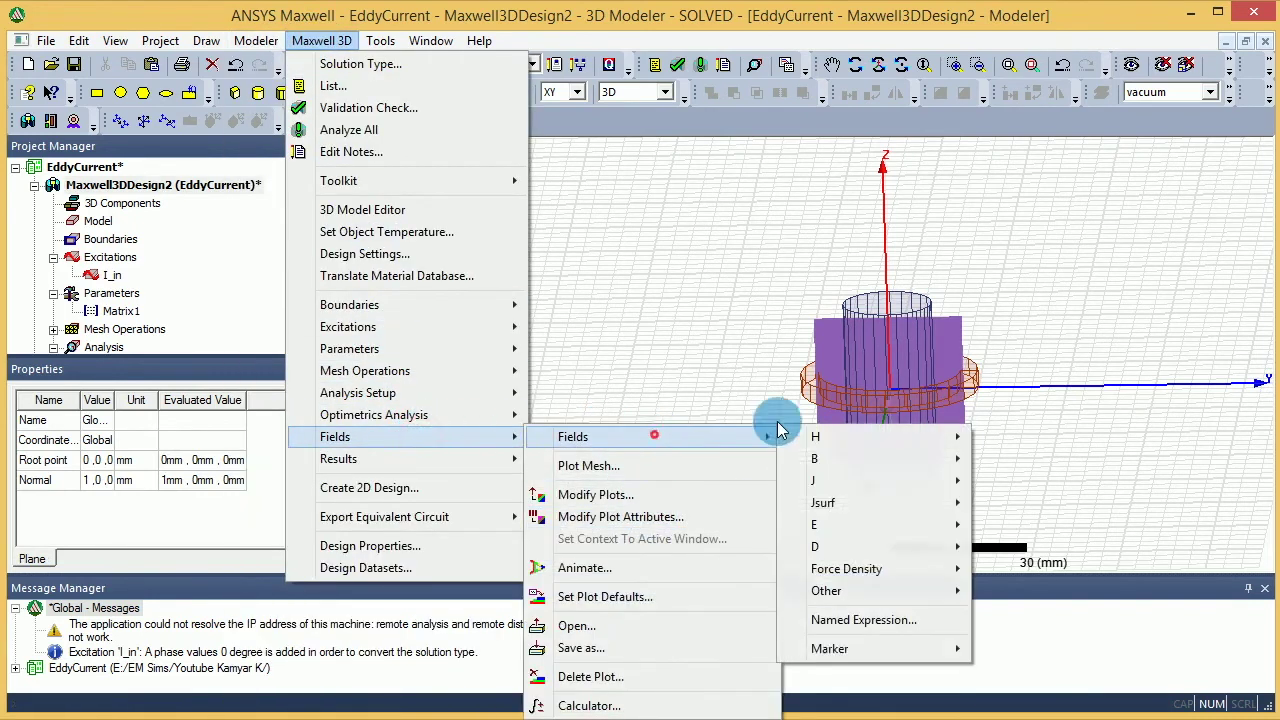
{"action": "left_click", "coordinate": [879, 465]}
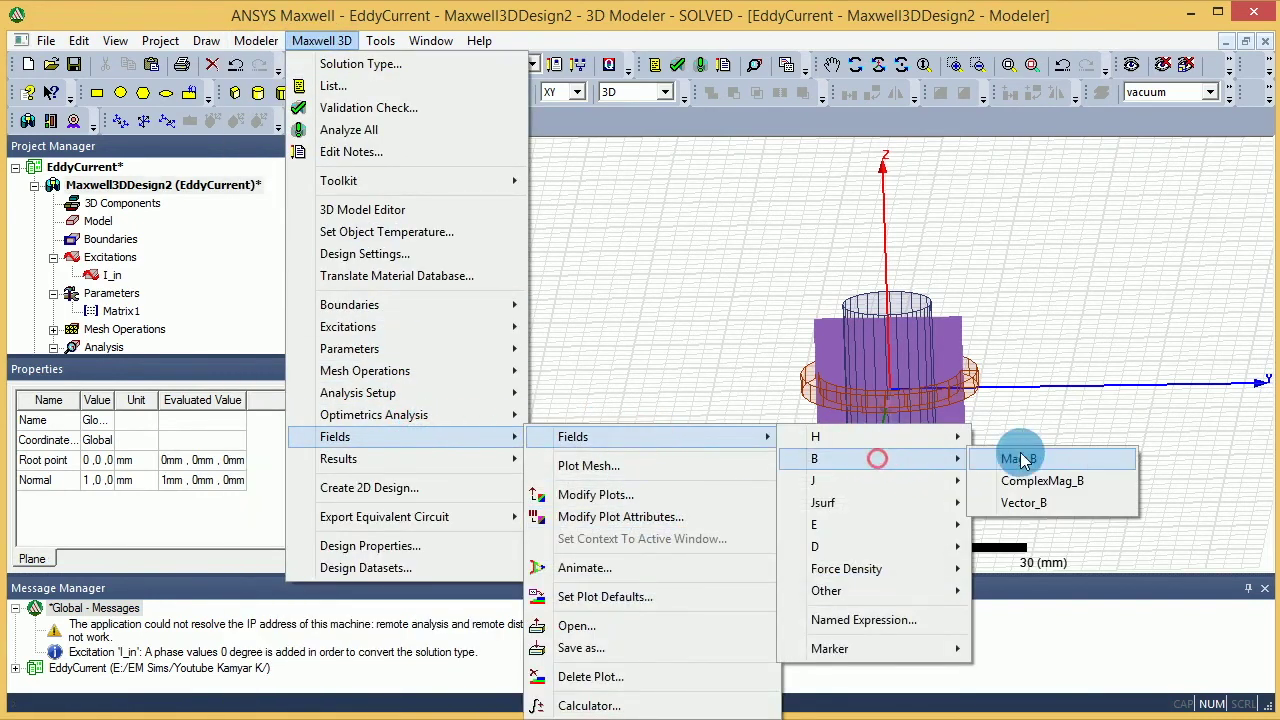
- Create a Vector_B plot over AllObjects and zoom in on a front view of the result
{"action": "left_click", "coordinate": [1050, 502]}
{"action": "left_click", "coordinate": [807, 331]}
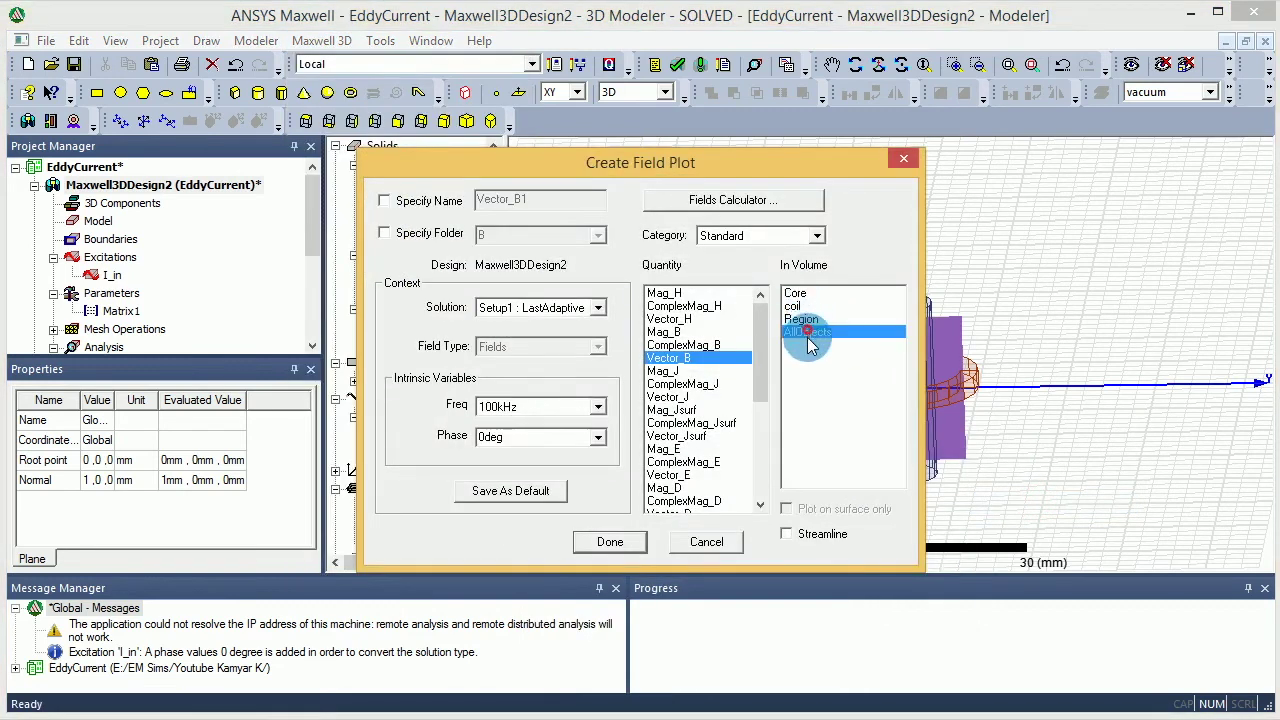
{"action": "left_click", "coordinate": [612, 542]}
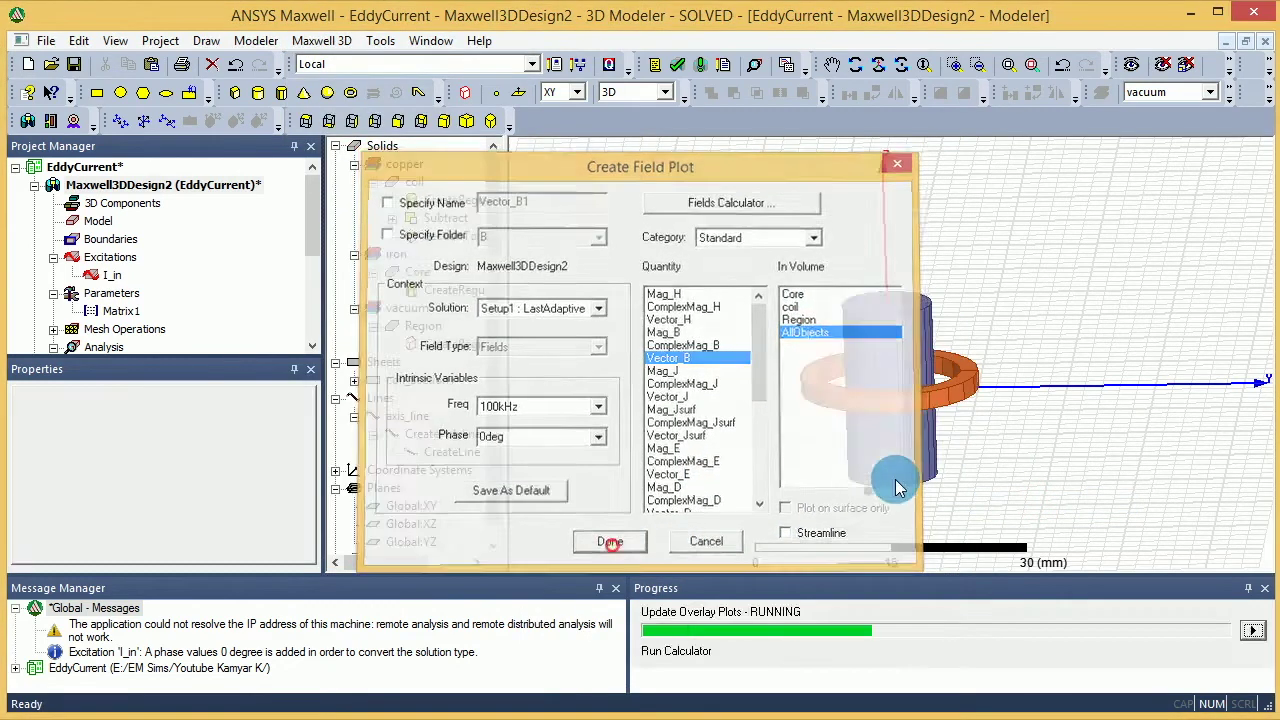
{"action": "left_click_drag", "start_coordinate": [868, 343], "coordinate": [886, 286], "text": "alt"}
{"action": "scroll", "coordinate": [868, 397], "scroll_direction": "up", "scroll_amount": 3}
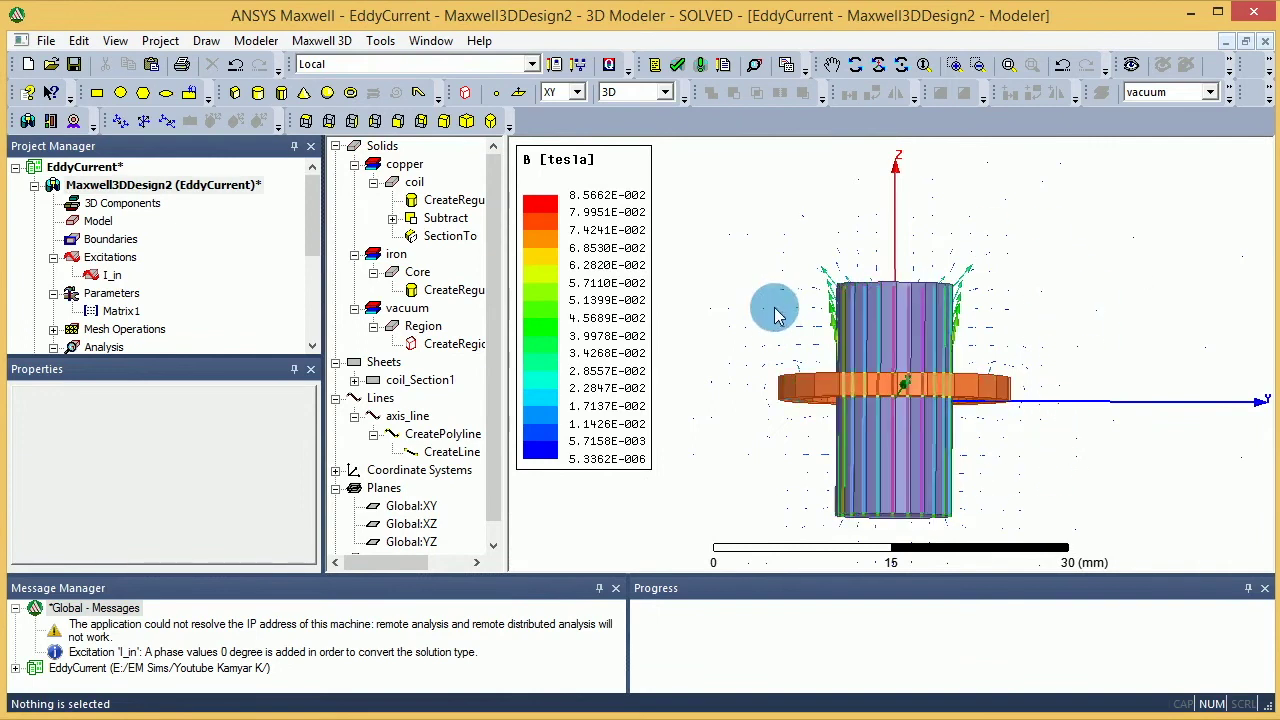
{"action": "left_click_drag", "start_coordinate": [316, 219], "coordinate": [320, 294]}
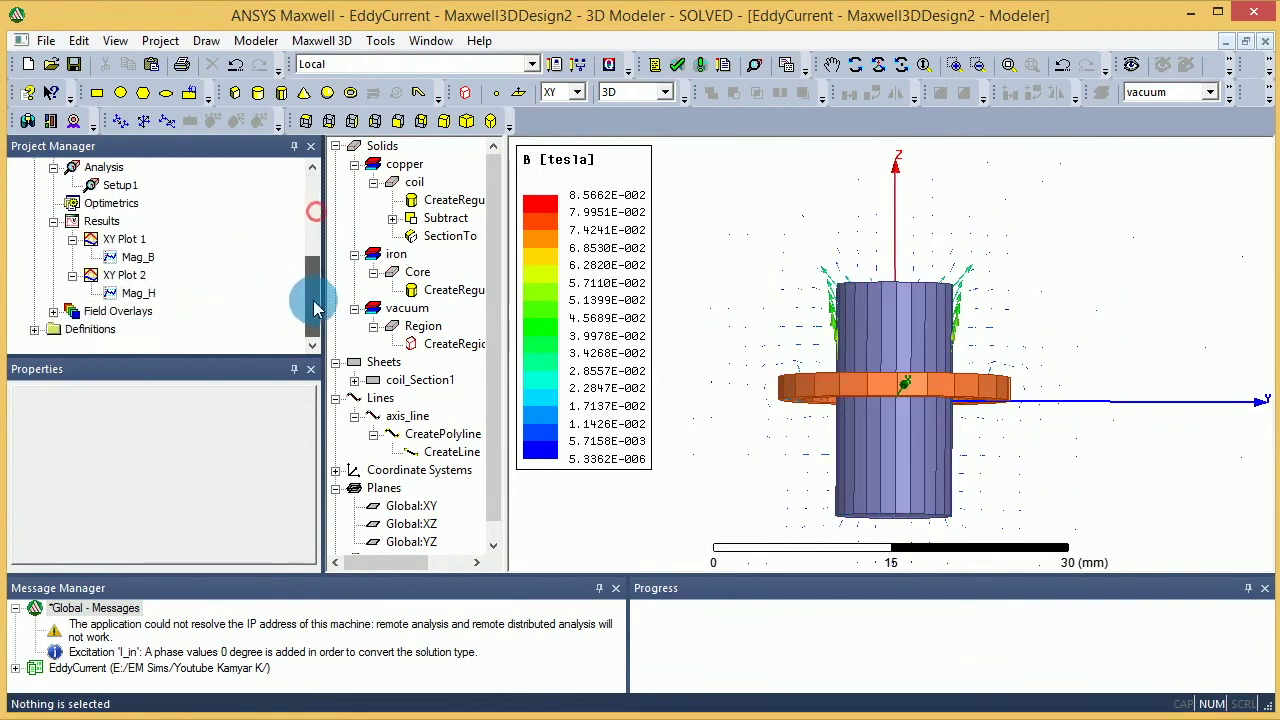
- Set the Vector_B colour scale to Log and use smaller uniform arrows with Map size off
{"action": "double_click", "coordinate": [580, 186]}
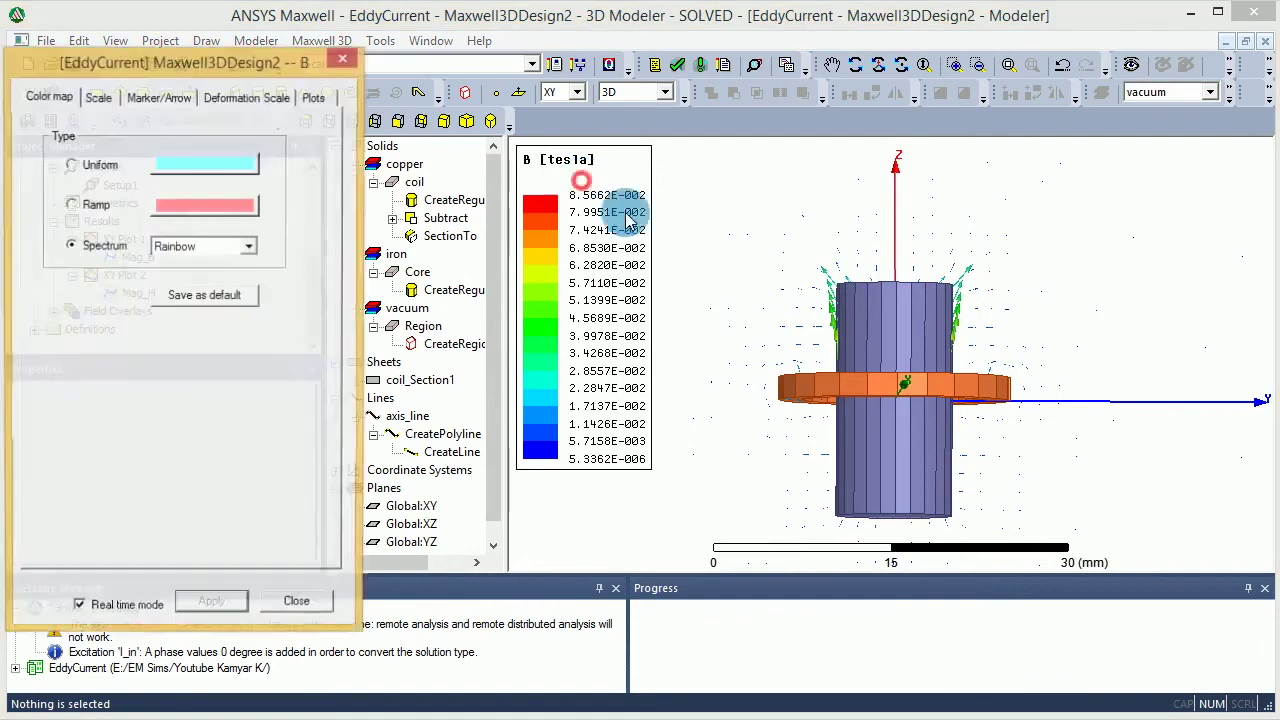
{"action": "left_click", "coordinate": [100, 93]}
{"action": "left_click", "coordinate": [173, 383]}
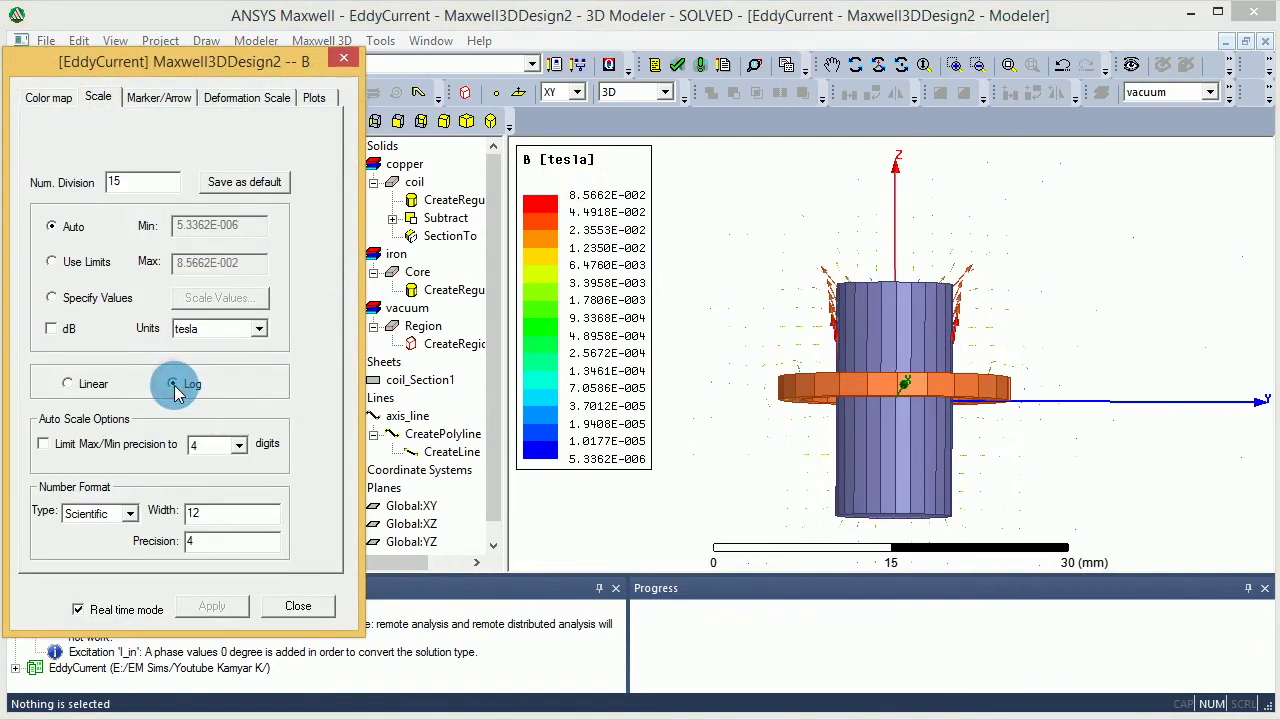
{"action": "left_click", "coordinate": [159, 97]}
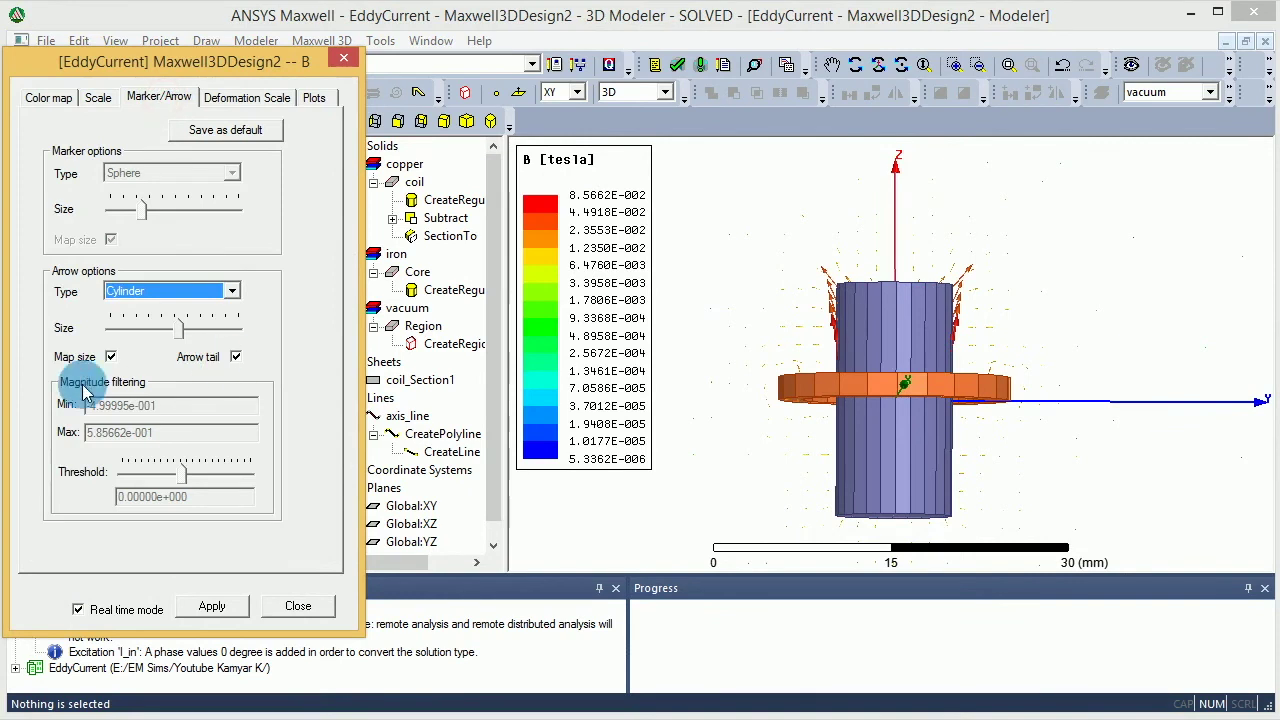
{"action": "left_click", "coordinate": [110, 356]}
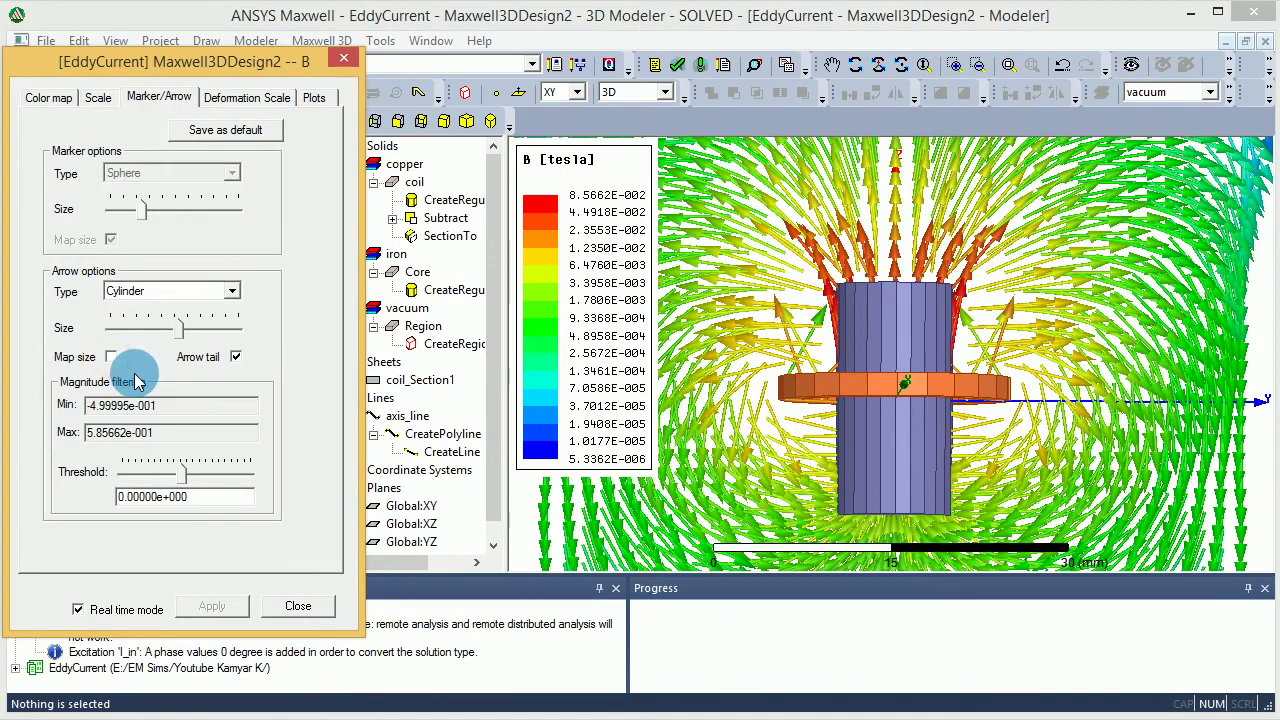
{"action": "mouse_move", "coordinate": [178, 328]}
{"action": "left_mouse_down"}
{"action": "mouse_move", "coordinate": [157, 331]}
{"action": "mouse_move", "coordinate": [170, 340]}
{"action": "left_mouse_up"}
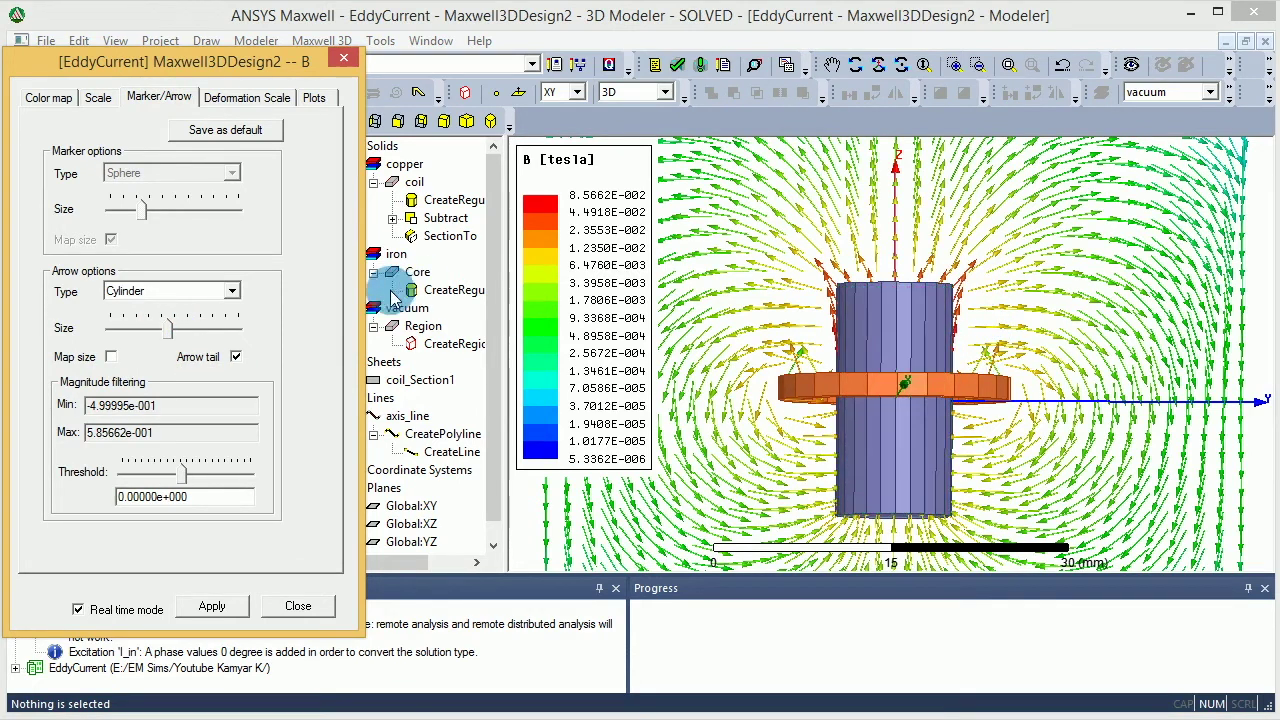
{"action": "left_click_drag", "start_coordinate": [170, 334], "coordinate": [172, 338]}
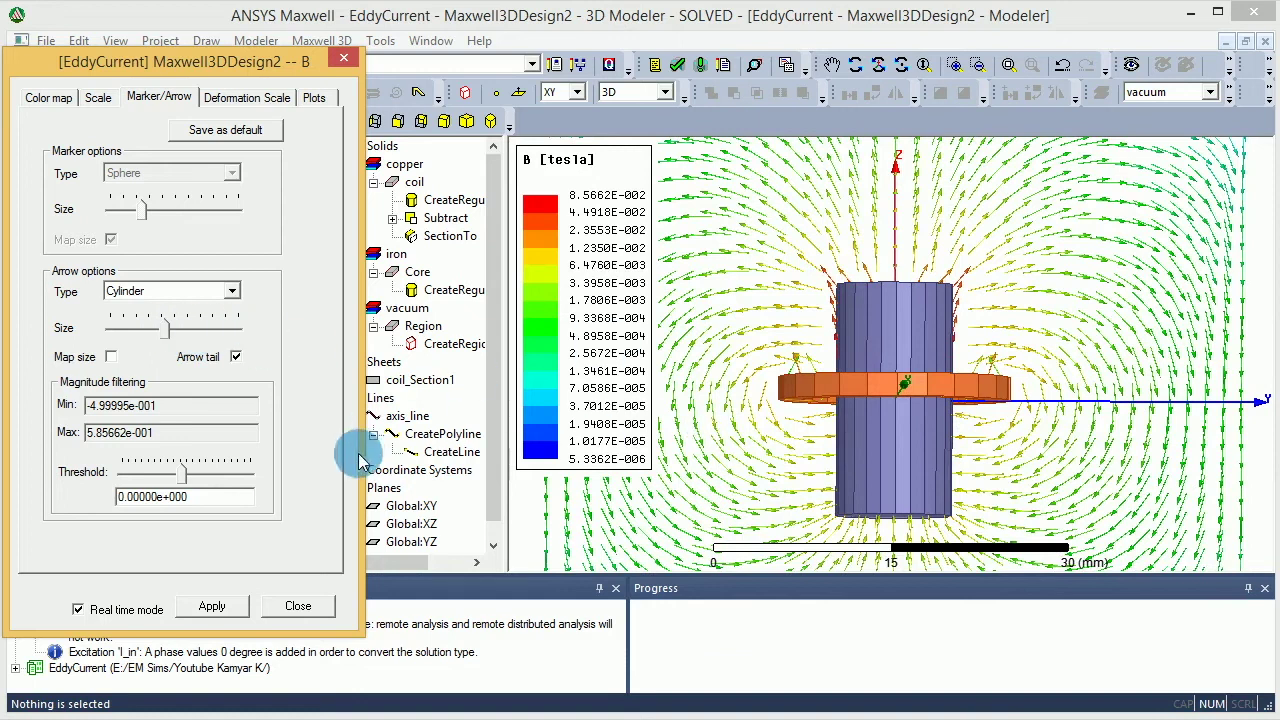
{"action": "left_click", "coordinate": [211, 606]}
- Expand Field Overlays > B, zoom into a front view of the coil, and select Vector_B1
{"action": "left_click", "coordinate": [290, 606]}
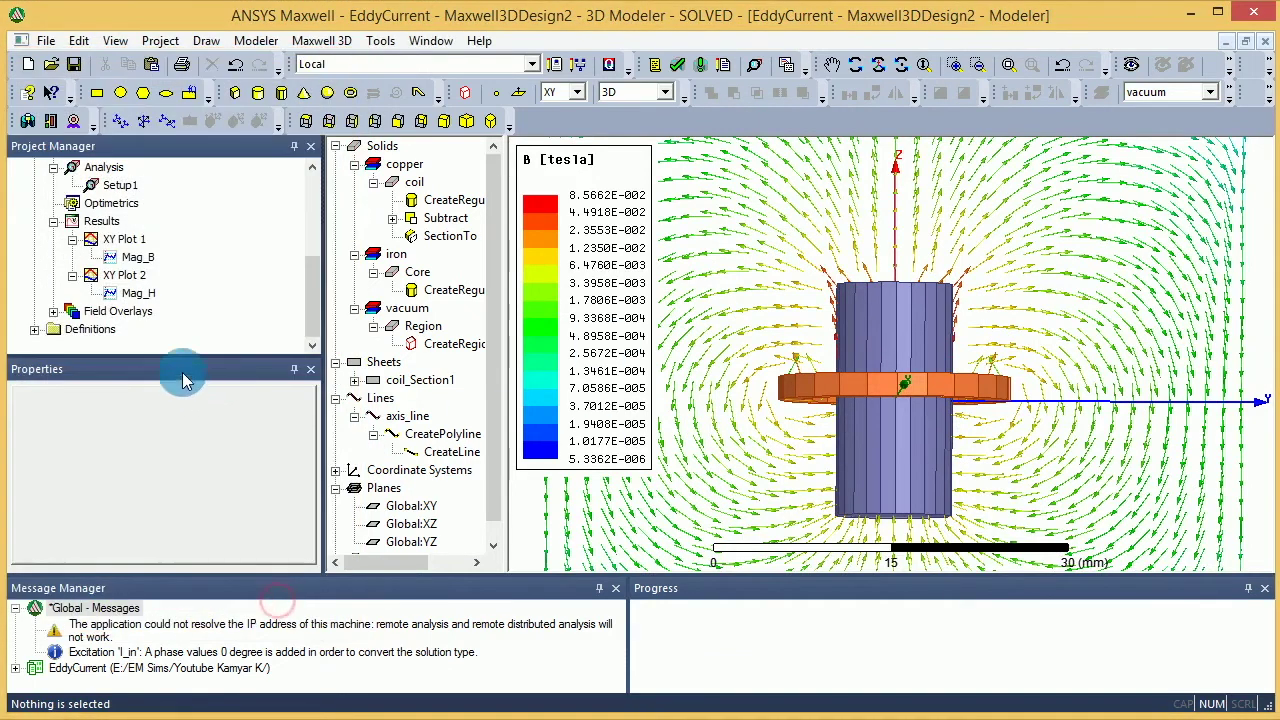
{"action": "left_click", "coordinate": [53, 311]}
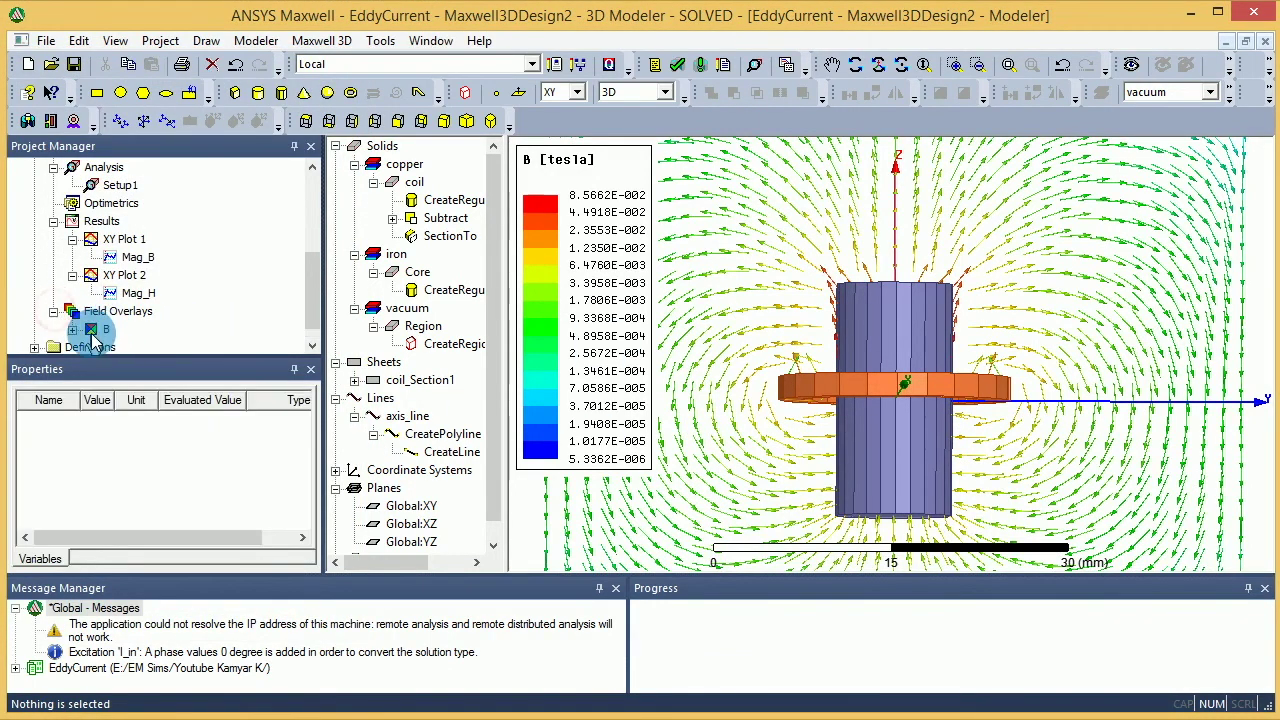
{"action": "double_click", "coordinate": [76, 329]}
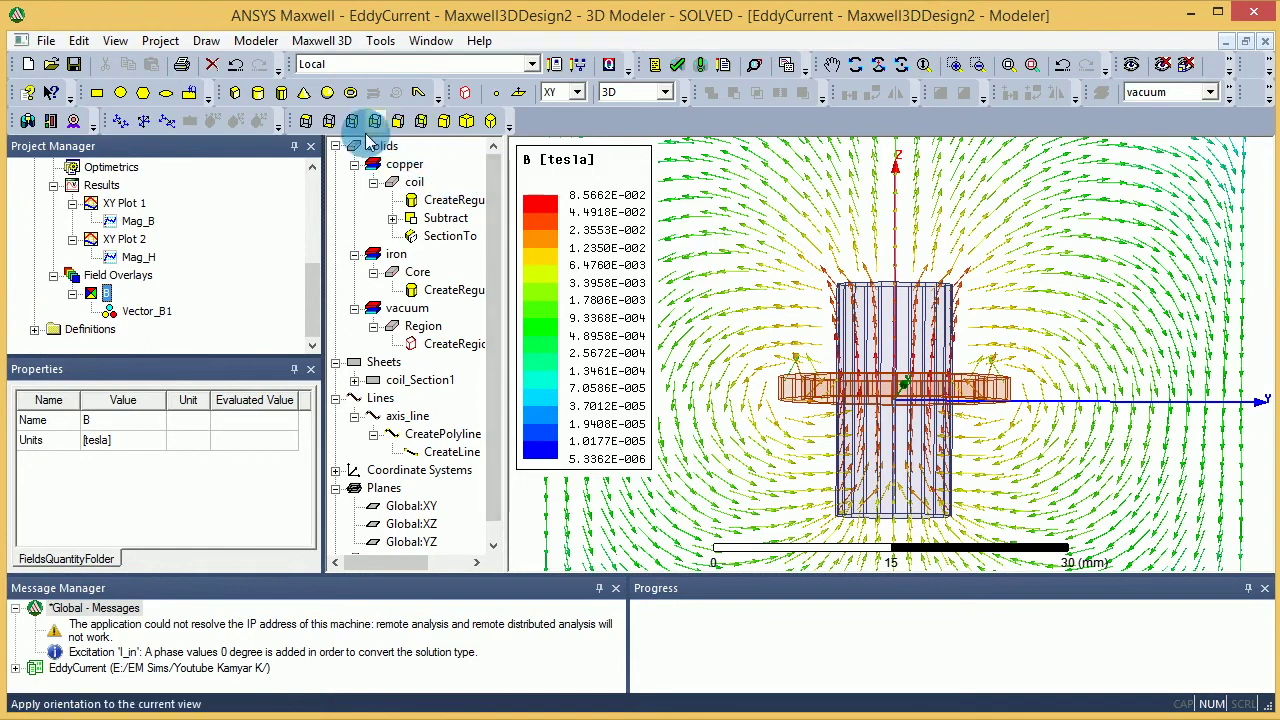
{"action": "left_click", "coordinate": [400, 121]}
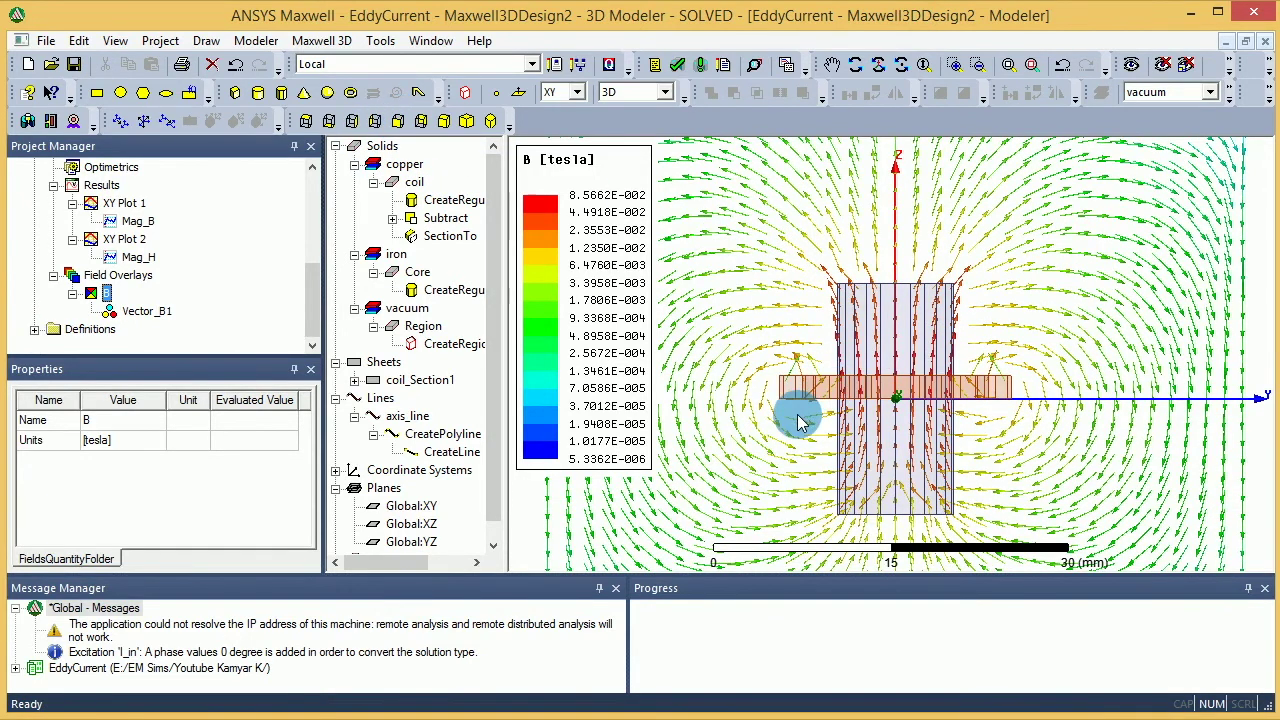
{"action": "left_click", "coordinate": [1257, 290]}
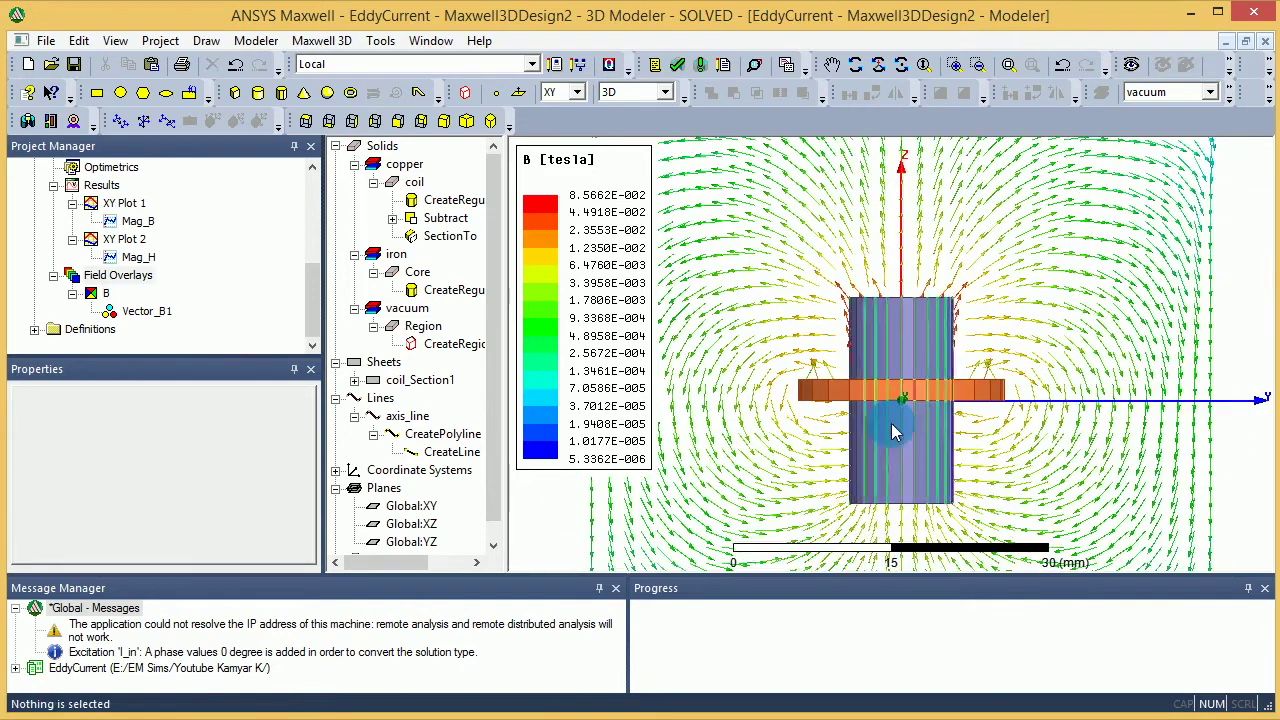
{"action": "mouse_move", "coordinate": [895, 432]}
{"action": "left_mouse_down", "text": "alt+shift"}
{"action": "mouse_move", "coordinate": [836, 423]}
{"action": "mouse_move", "coordinate": [929, 436]}
{"action": "mouse_move", "coordinate": [930, 466]}
{"action": "left_mouse_up", "text": "alt+shift"}
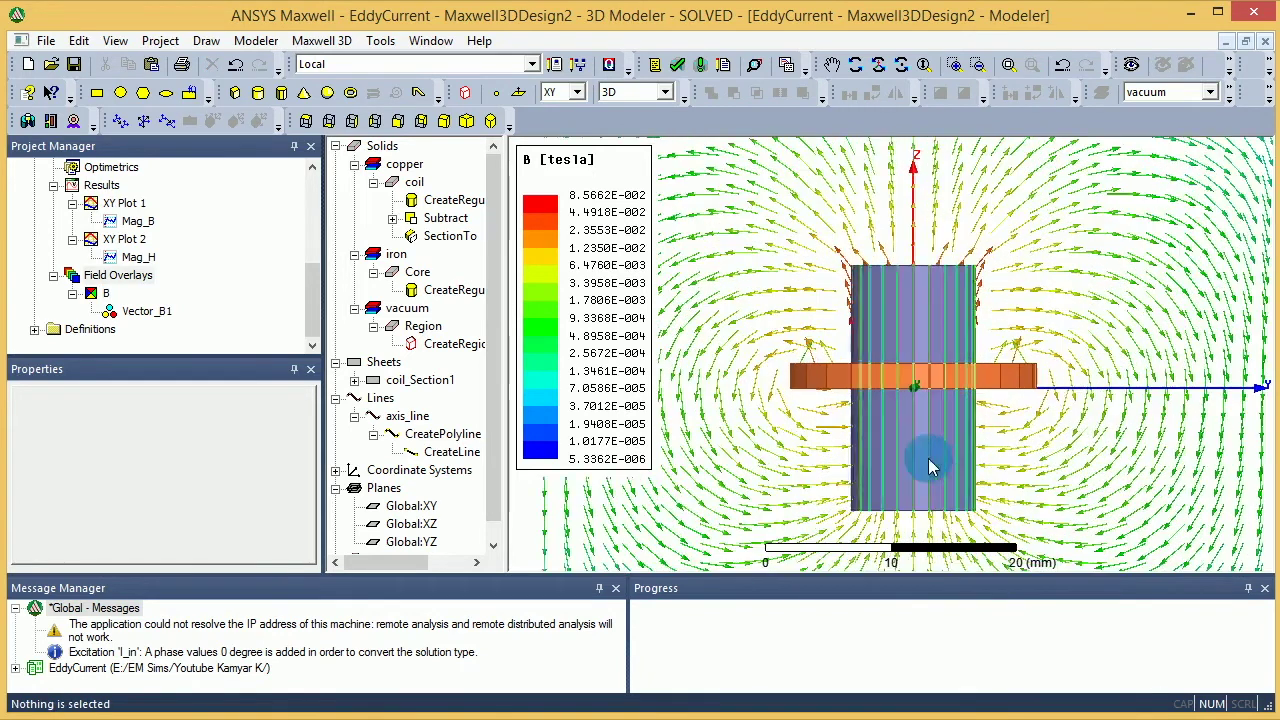
{"action": "left_click", "coordinate": [146, 310]}
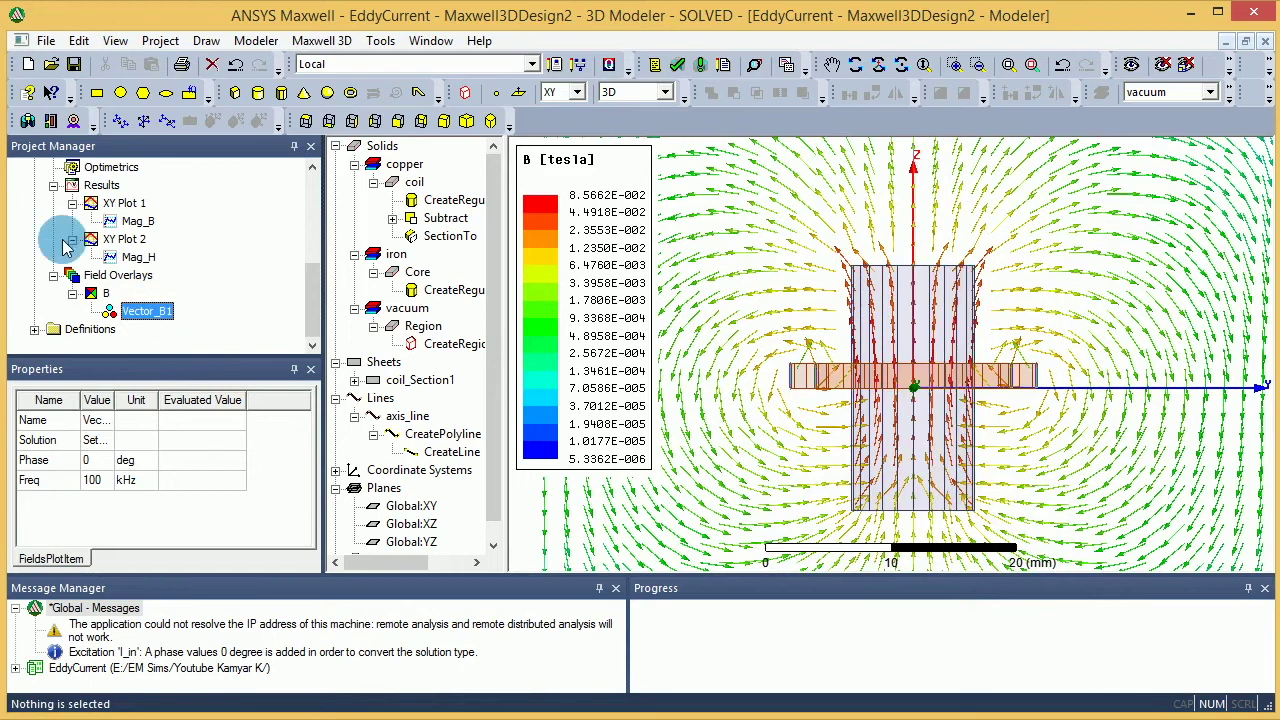